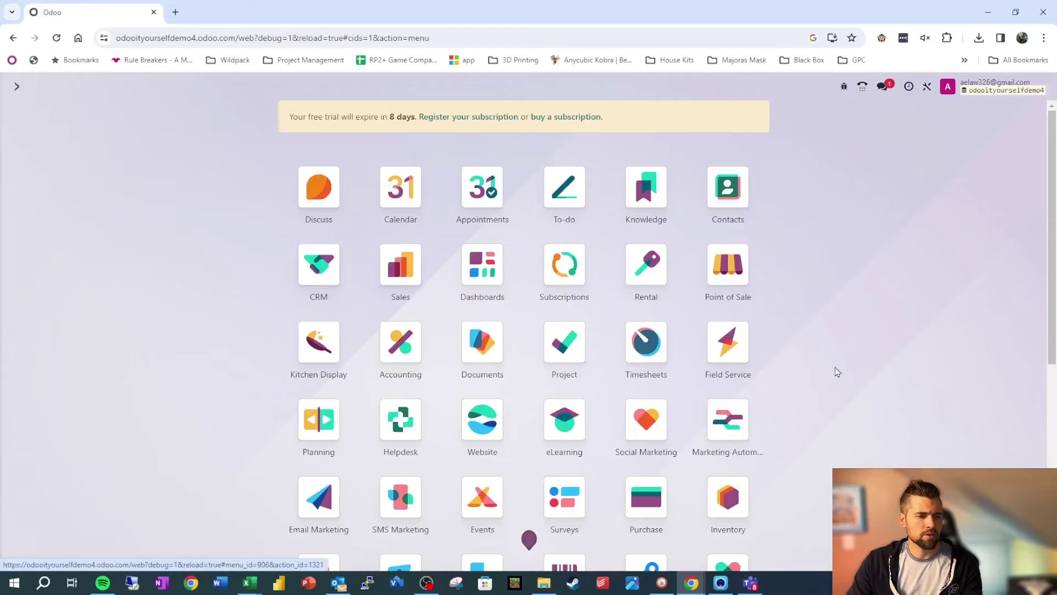
# Step: Open the Accounting app in Studio and bring up its menu structure for editing
pyautogui.scroll(-2, 675, 366)
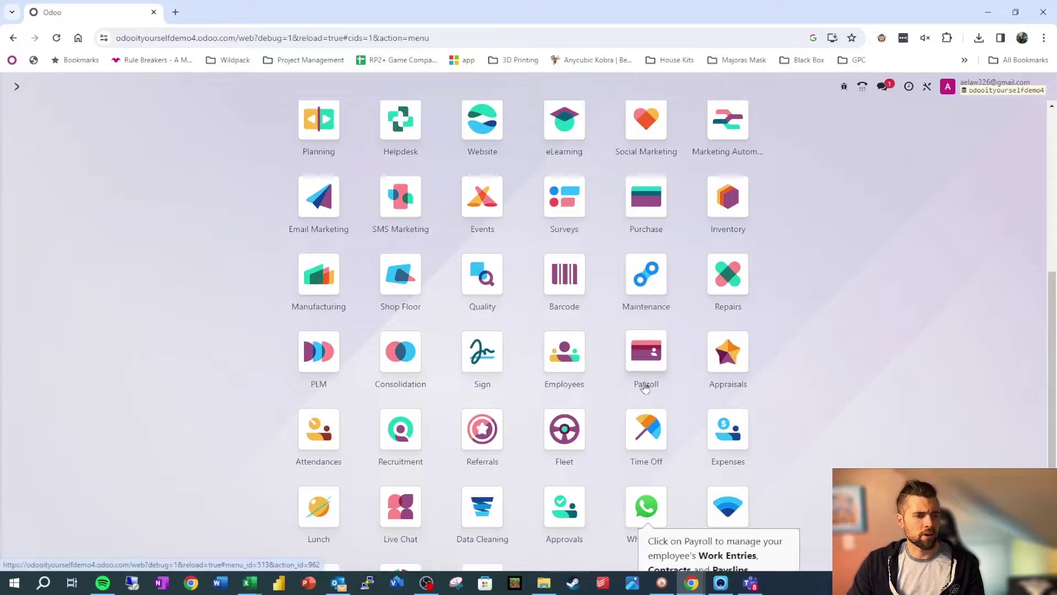
pyautogui.write('ac')
pyautogui.click(413, 231)
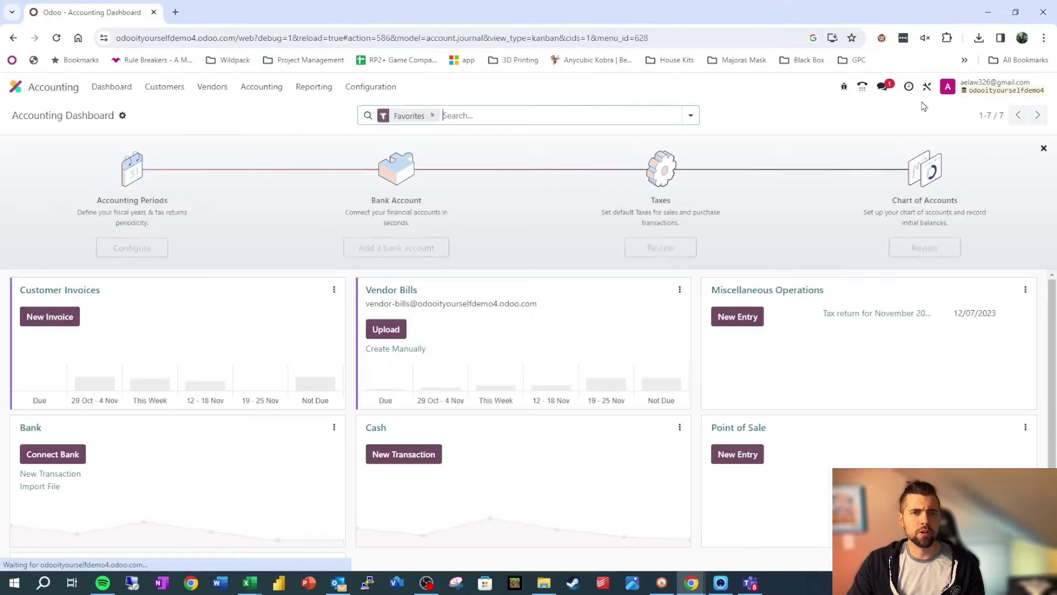
pyautogui.click(926, 87)
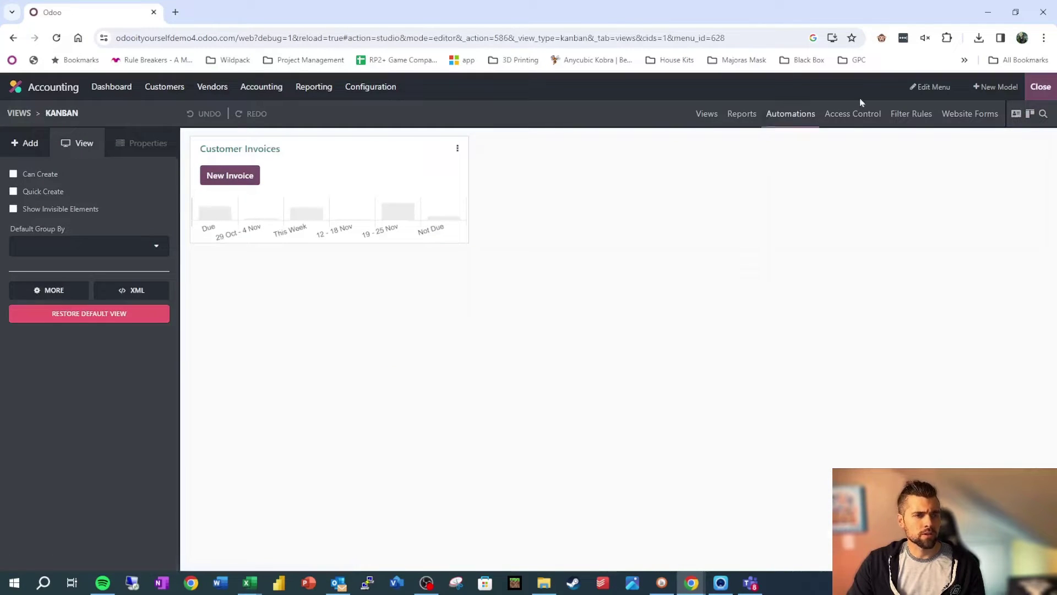
pyautogui.click(936, 88)
# Step: Create a menu named JE Import on a new model without custom sorting or archiving, and place it under Accounting
pyautogui.scroll(-20, 649, 377)
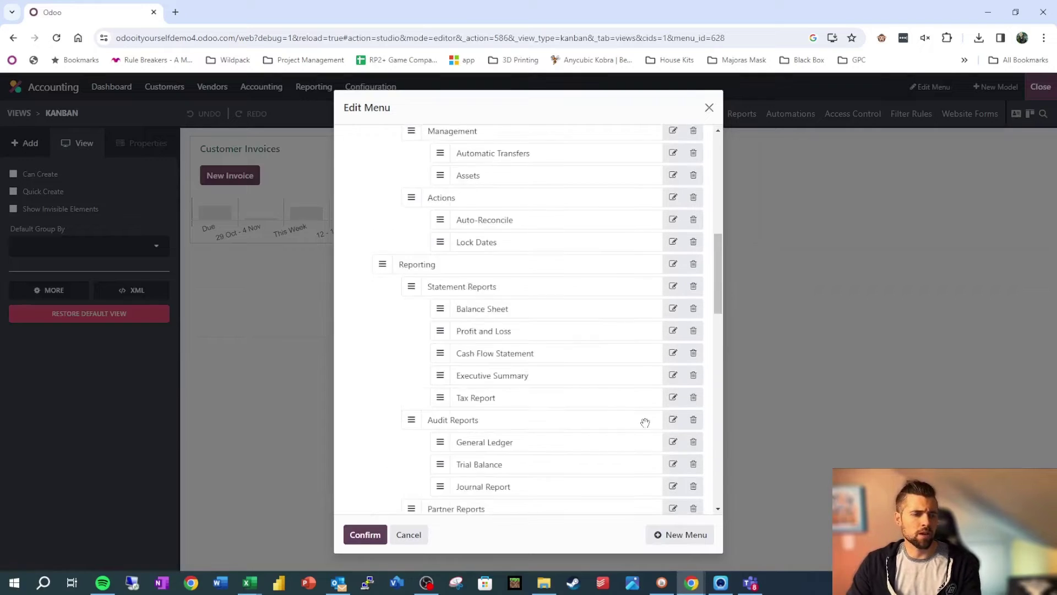
pyautogui.click(681, 531)
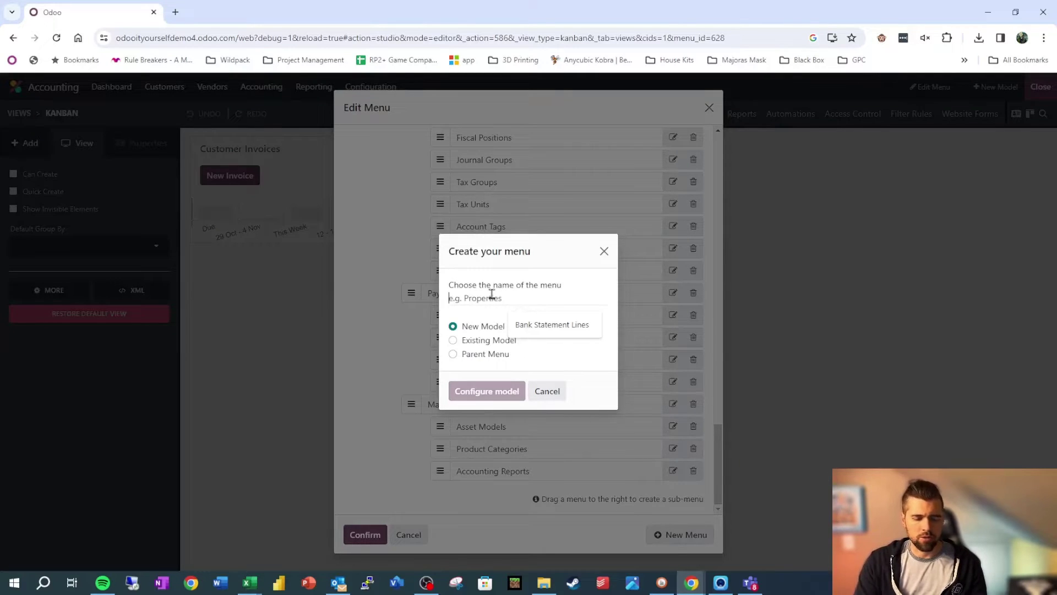
pyautogui.write('JE Import')
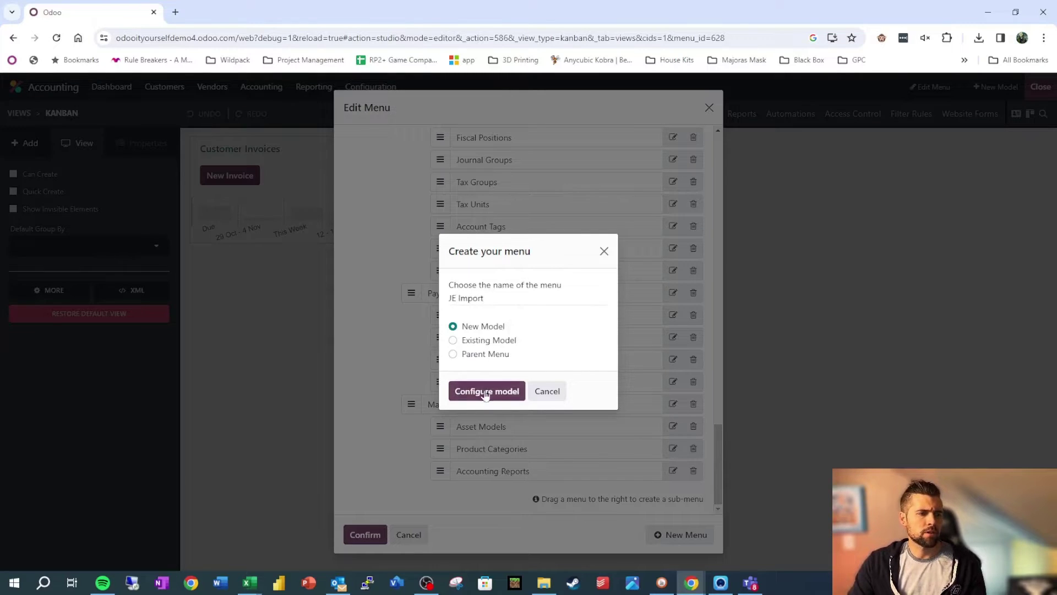
pyautogui.click(490, 389)
pyautogui.click(284, 456)
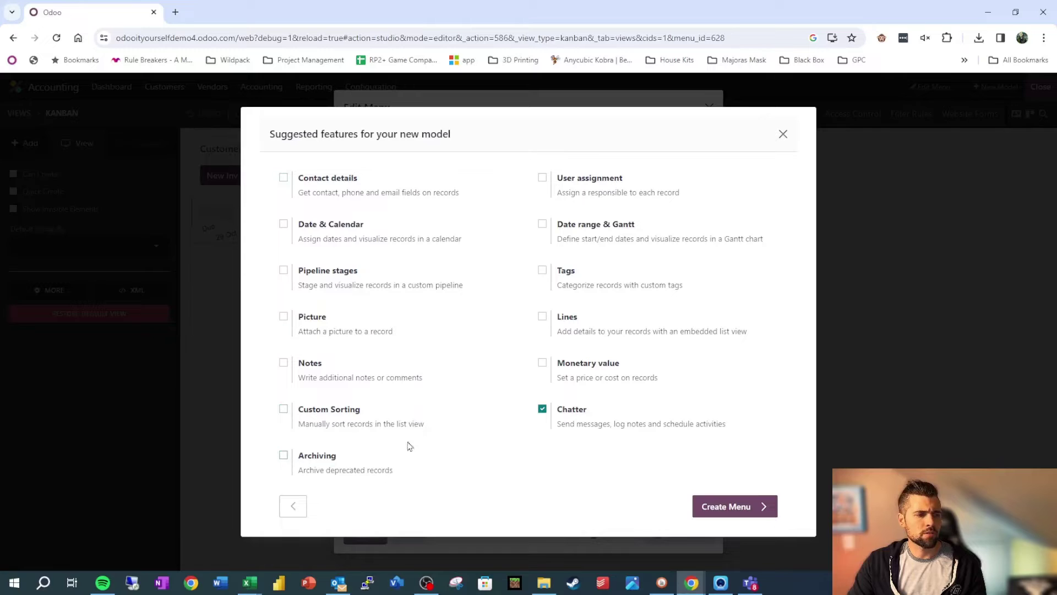
pyautogui.click(709, 508)
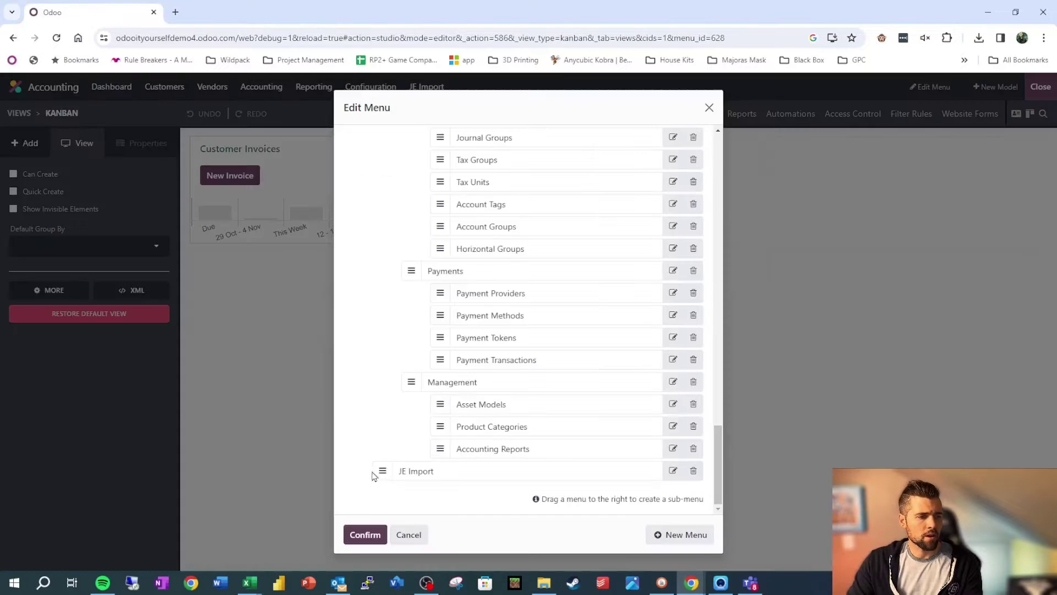
pyautogui.moveTo(383, 473); pyautogui.dragTo(399, 219)
# Step: Create a new-model menu named JE Line Item Import without suggested features, place it below JE Import under Accounting, and confirm the menu changes
pyautogui.click(674, 535)
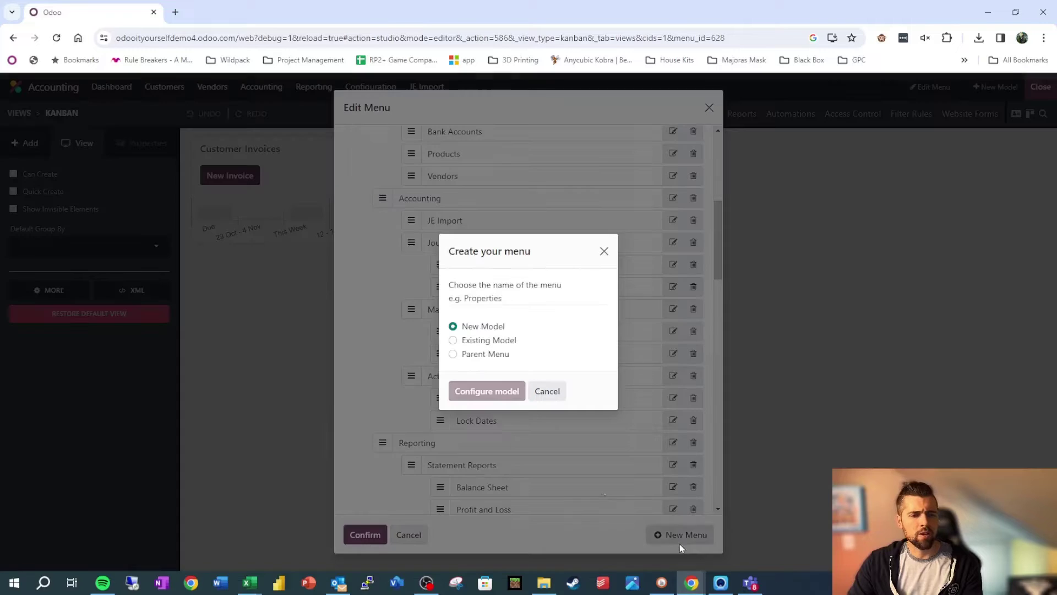
pyautogui.click(485, 302)
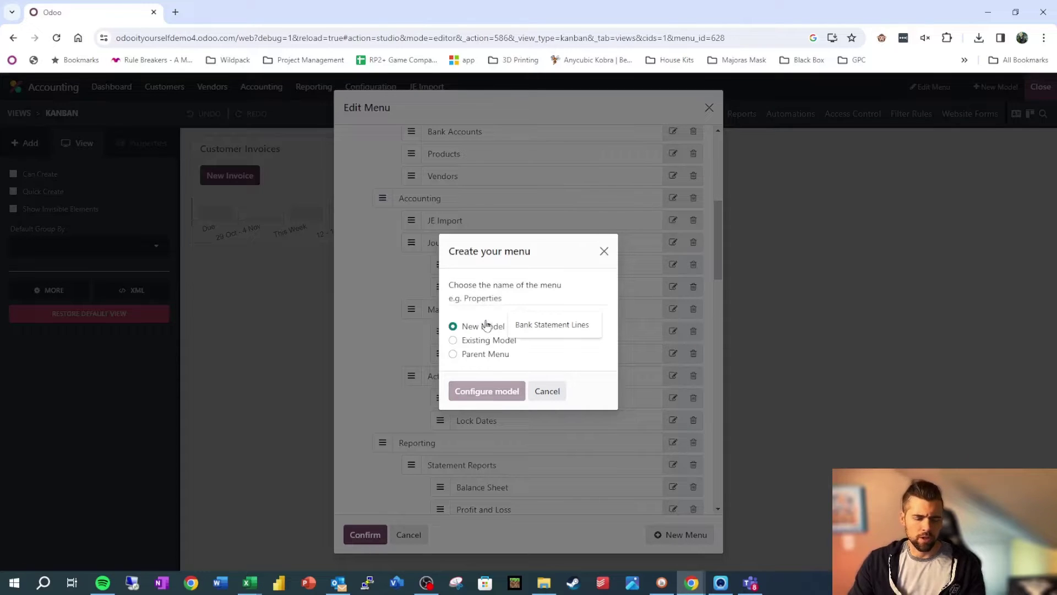
pyautogui.write('JE Line Item Import')
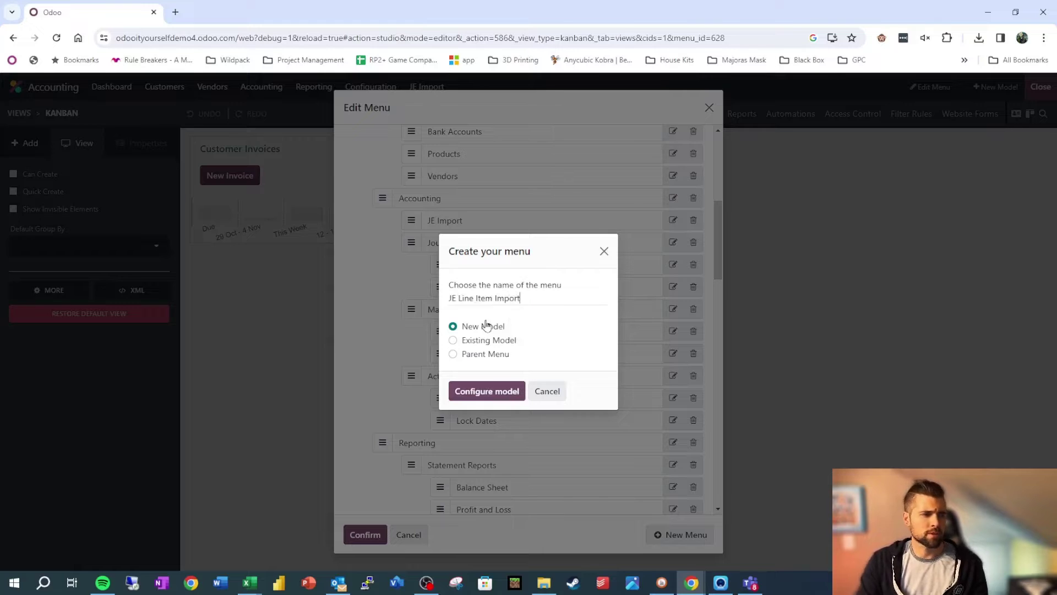
pyautogui.click(486, 391)
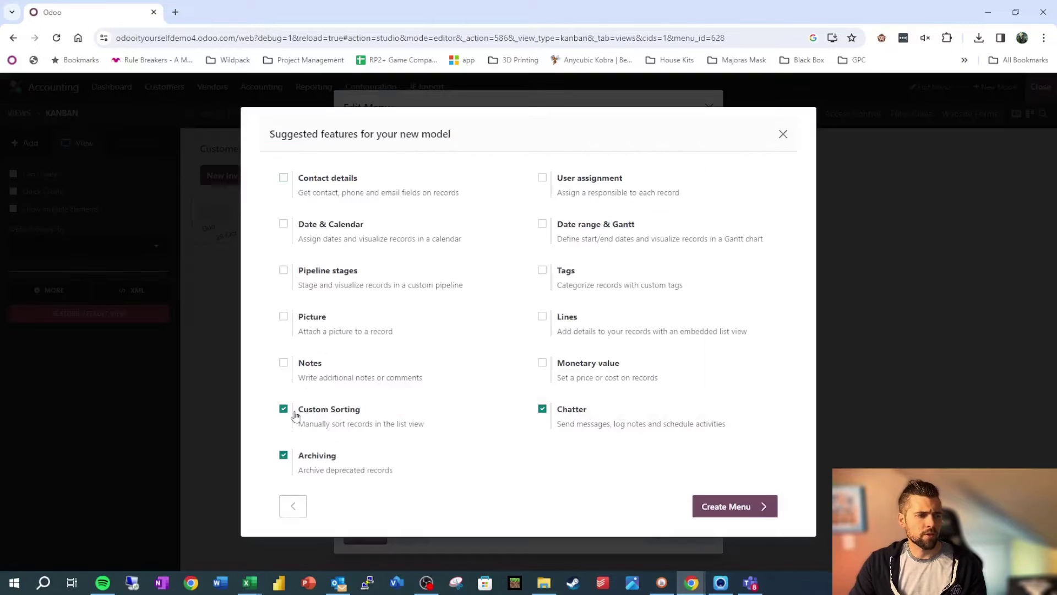
pyautogui.click(284, 456)
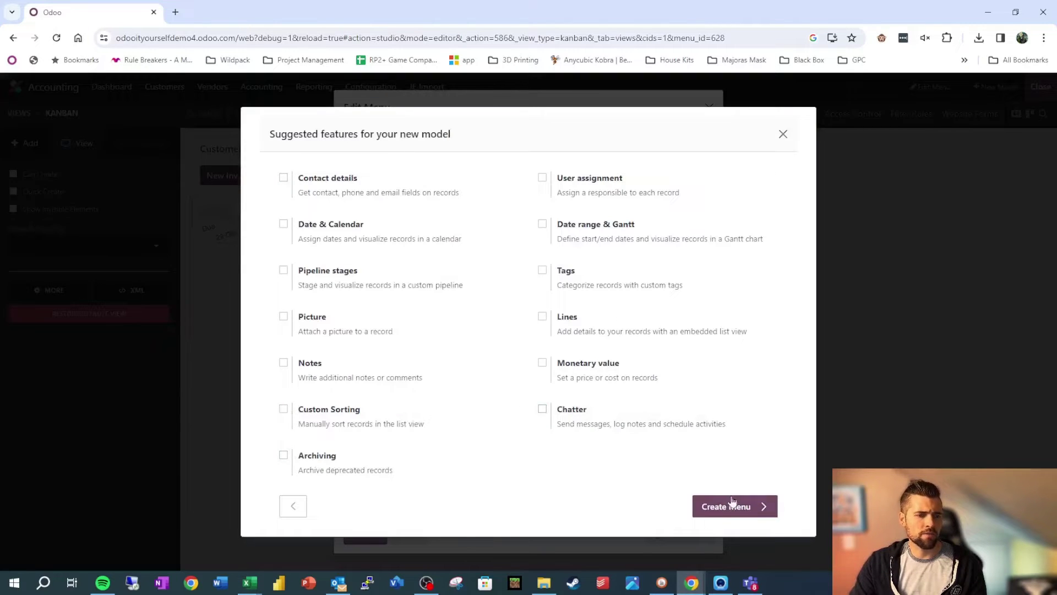
pyautogui.click(732, 505)
pyautogui.moveTo(379, 472); pyautogui.dragTo(410, 194)
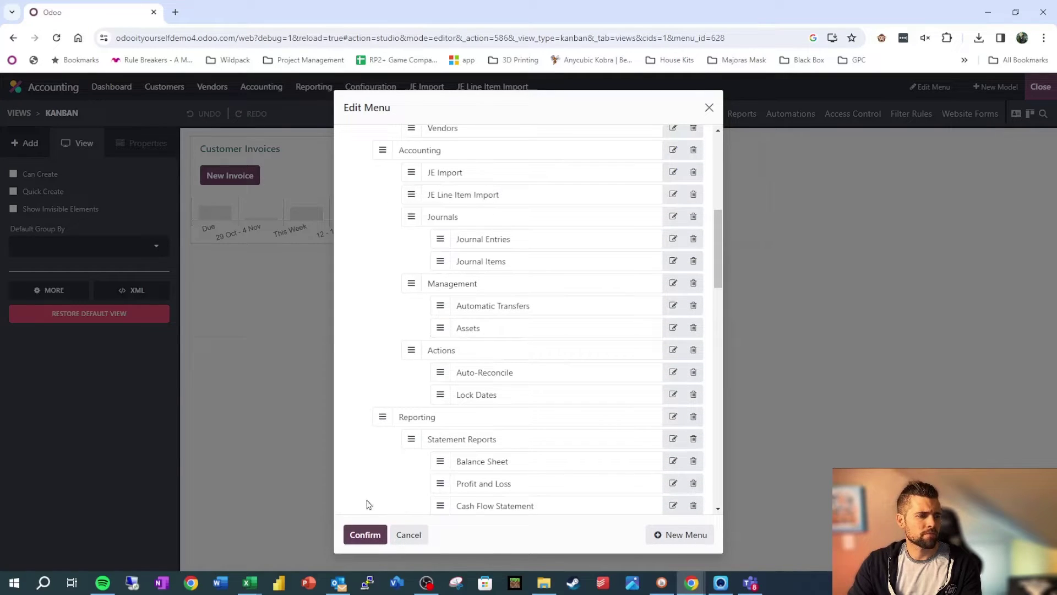
pyautogui.click(363, 534)
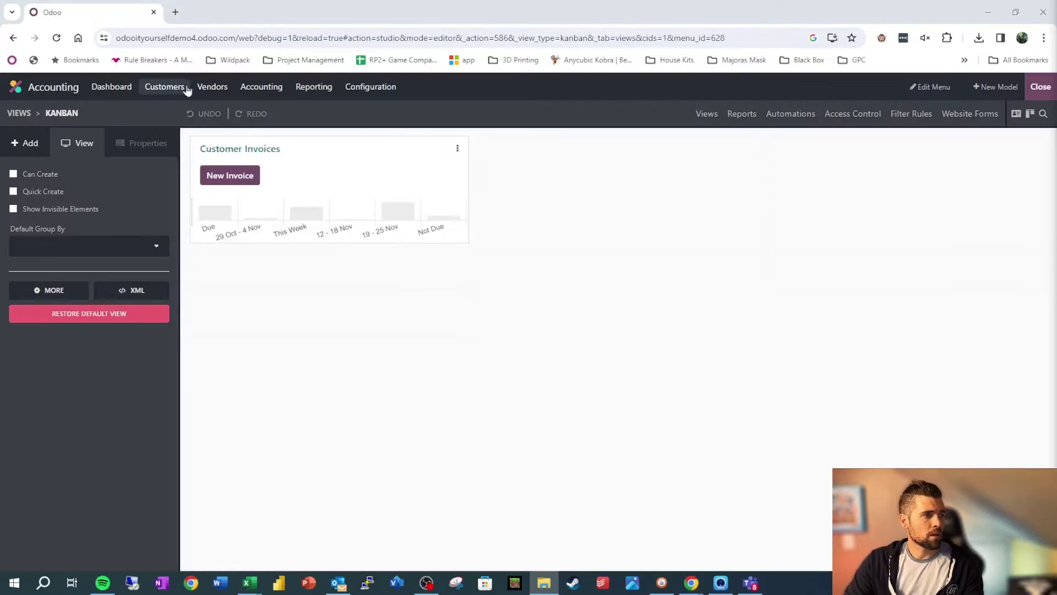
# Step: Open the JE Line Item Import list in Studio and add a Many2One field linked to the account model before Description
pyautogui.click(272, 87)
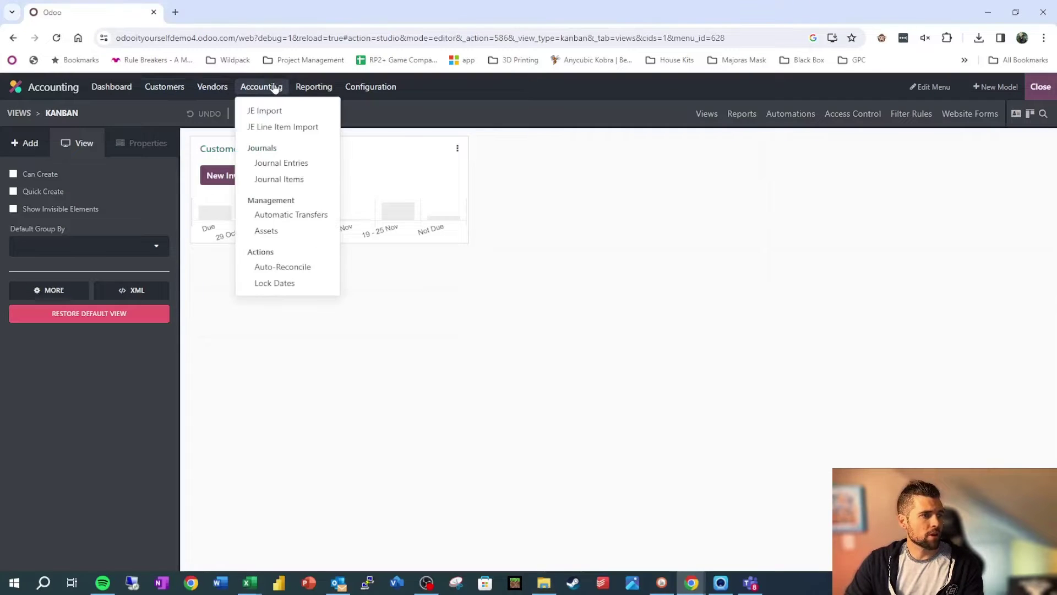
pyautogui.click(284, 128)
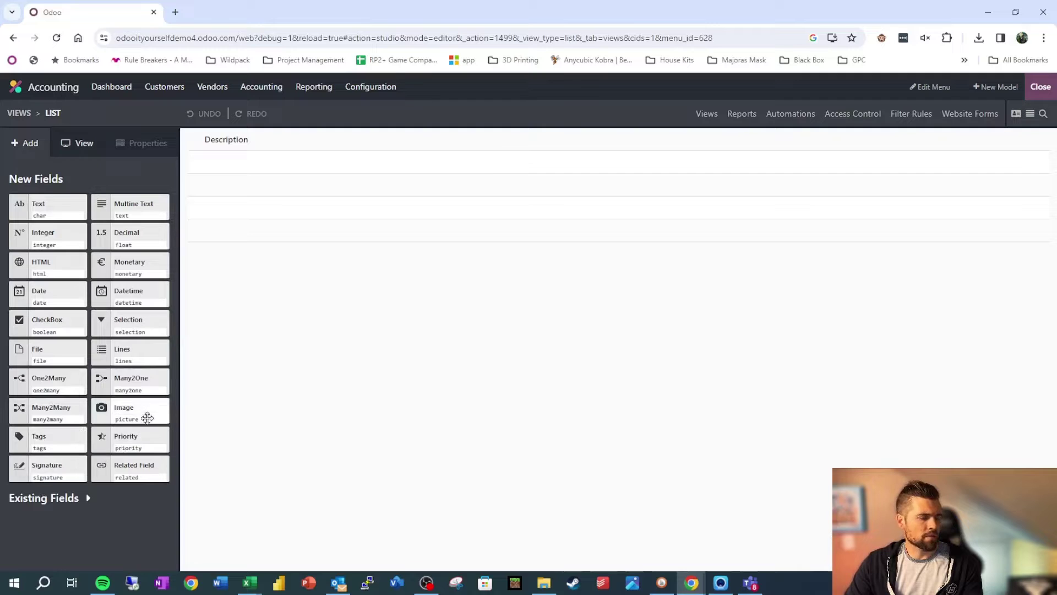
pyautogui.moveTo(157, 385); pyautogui.dragTo(220, 144)
pyautogui.click(480, 325)
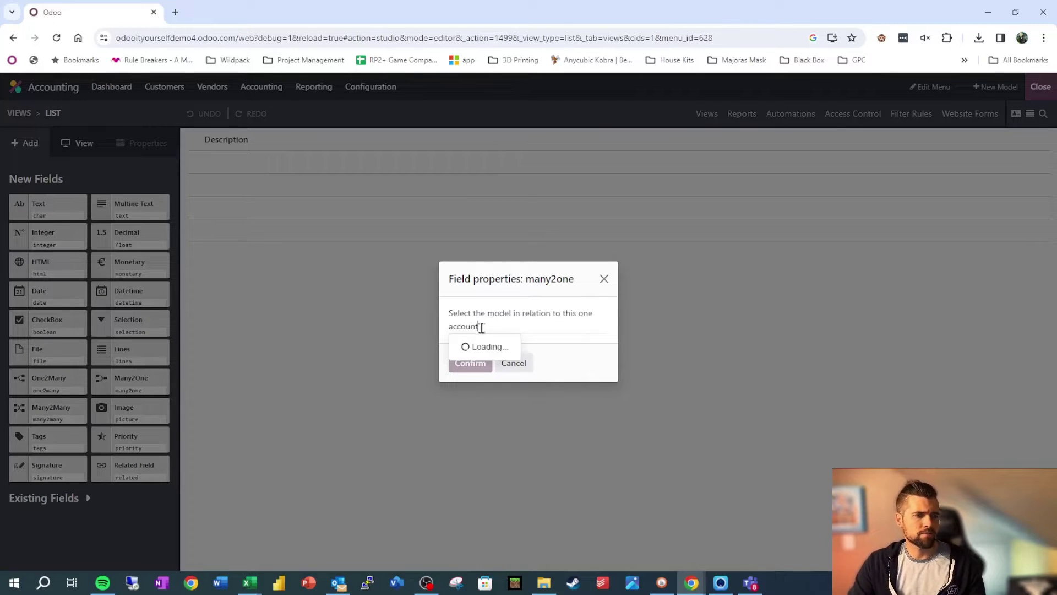
pyautogui.click(502, 347)
pyautogui.click(480, 373)
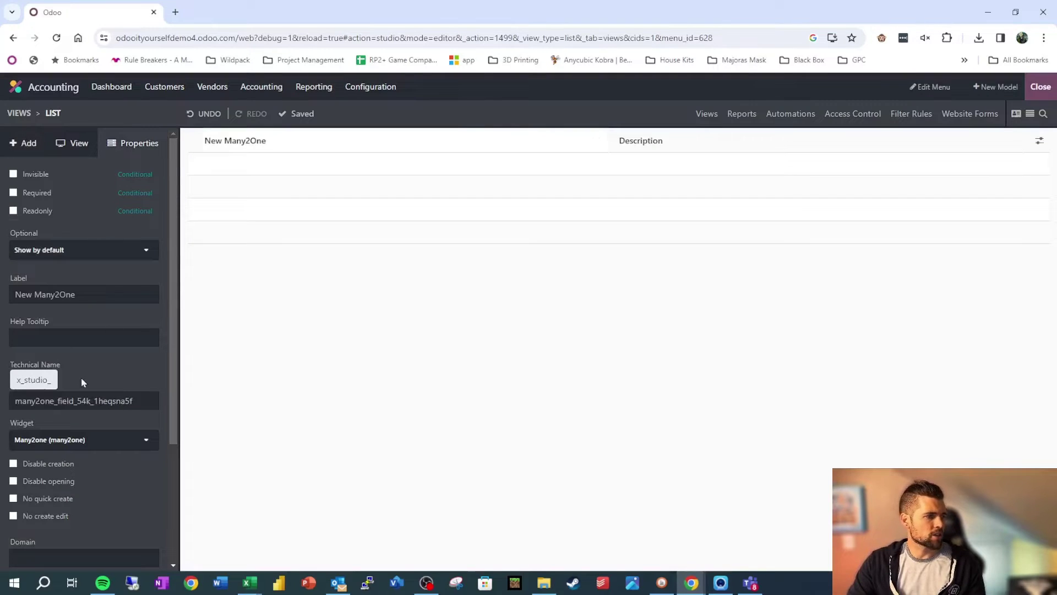
# Step: Label the new Many2One field Account and add a decimal field after the Description column
pyautogui.tripleClick(74, 297)
pyautogui.write('Account')
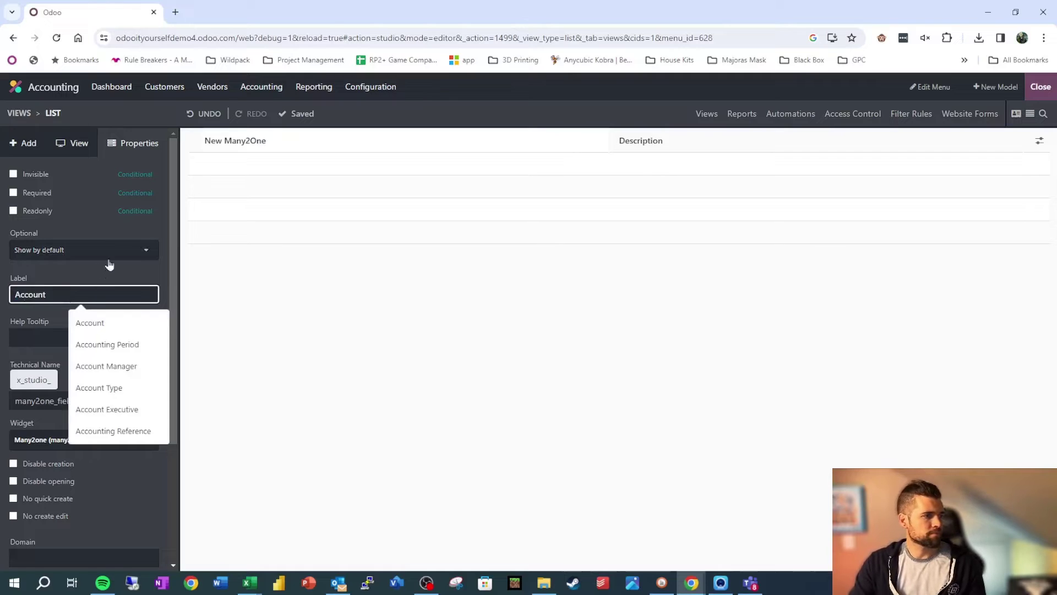
pyautogui.click(105, 269)
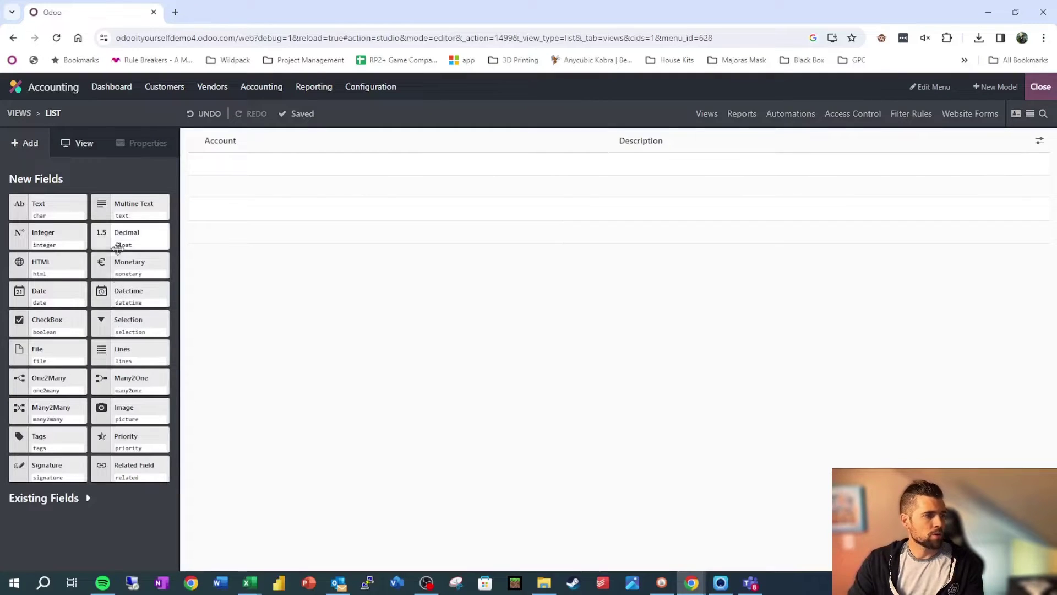
pyautogui.moveTo(117, 247); pyautogui.dragTo(1044, 157)
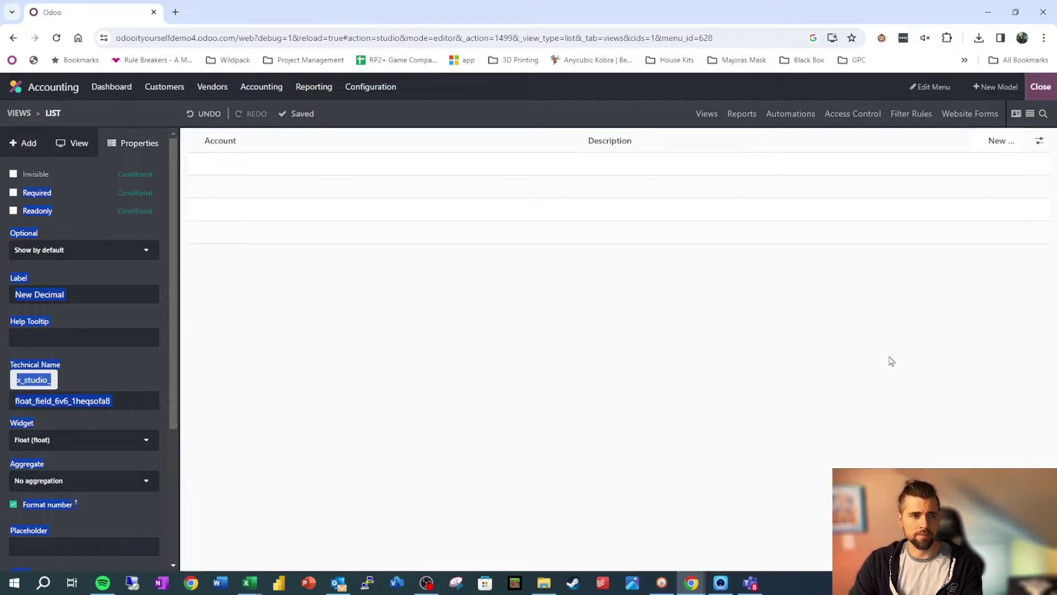
# Step: Add a Many2One field linked to the JE Import model before the Account column and label it Import JE
pyautogui.moveTo(131, 380); pyautogui.dragTo(217, 181)
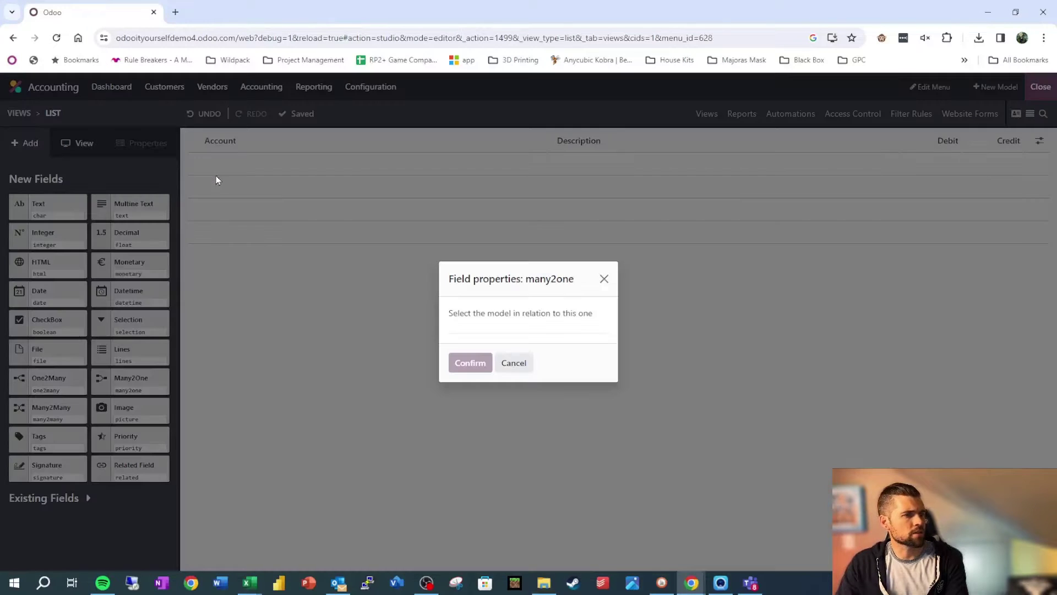
pyautogui.click(552, 324)
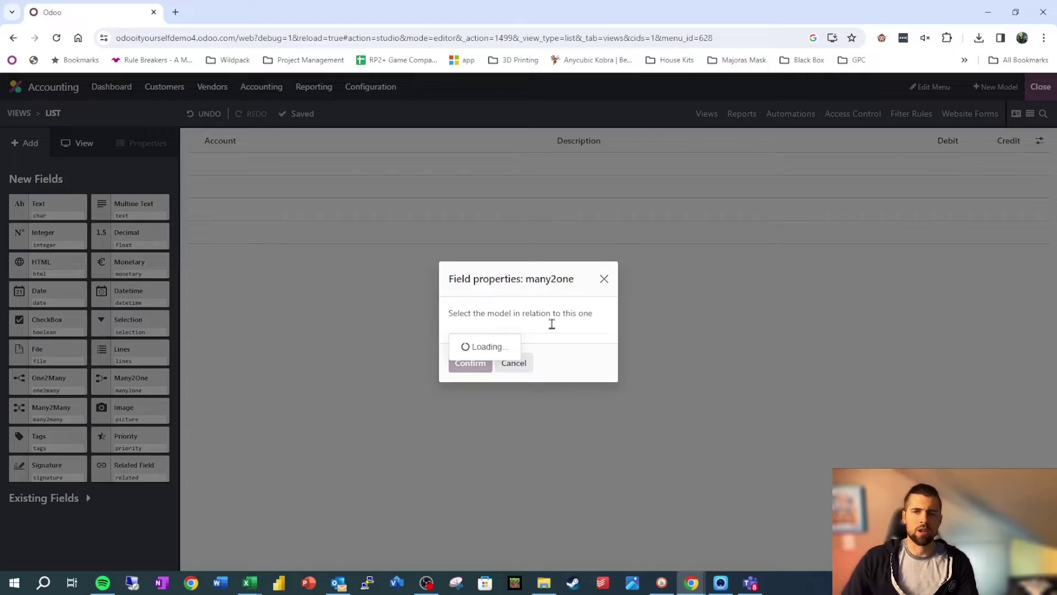
pyautogui.write('journal')
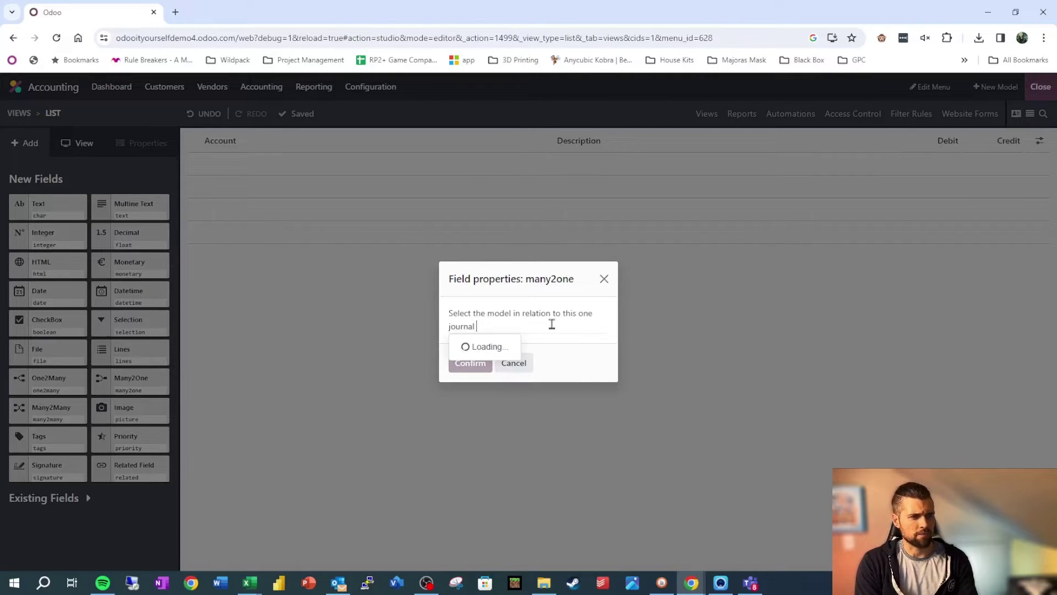
pyautogui.write(' i')
pyautogui.press('BackSpace')
pyautogui.press('BackSpace')
pyautogui.press('BackSpace')
pyautogui.write('e')
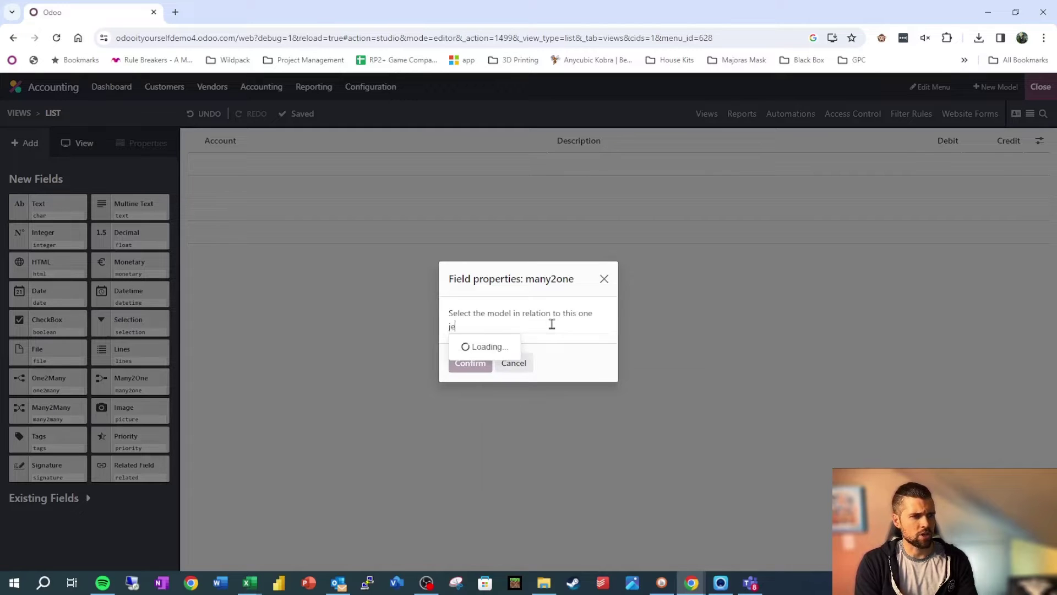
pyautogui.write(' import')
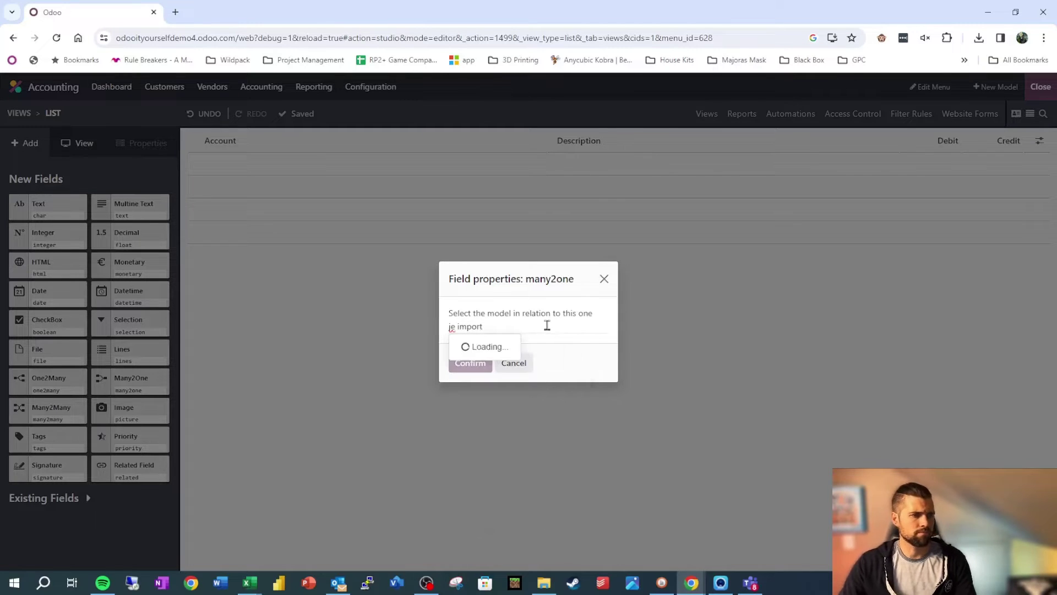
pyautogui.click(516, 349)
pyautogui.click(471, 373)
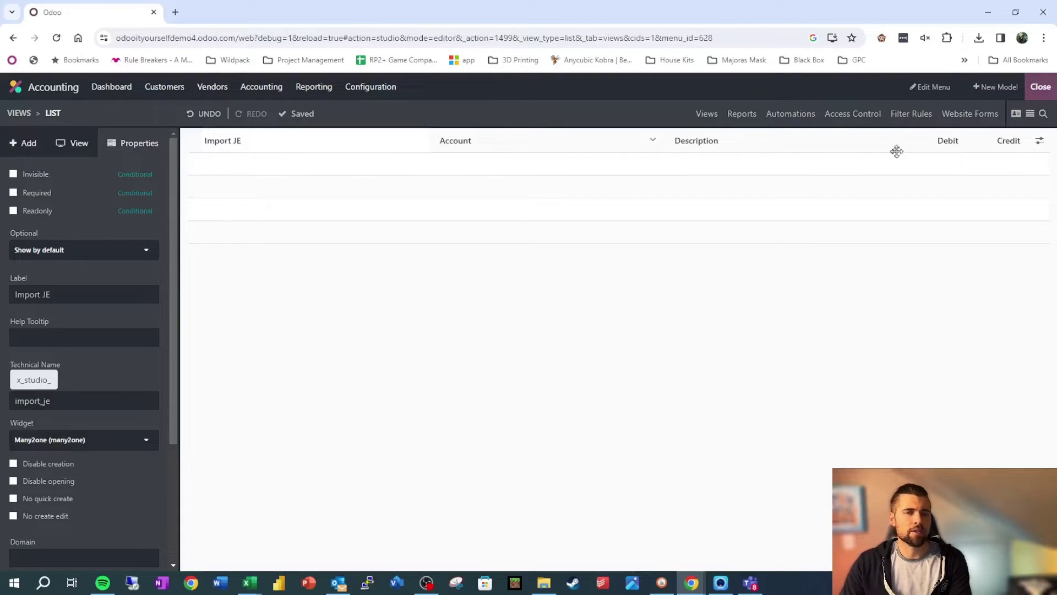
pyautogui.click(360, 239)
# Step: Open the JE Import list in Studio, with a blank journal entry in a second browser tab as reference
pyautogui.click(264, 88)
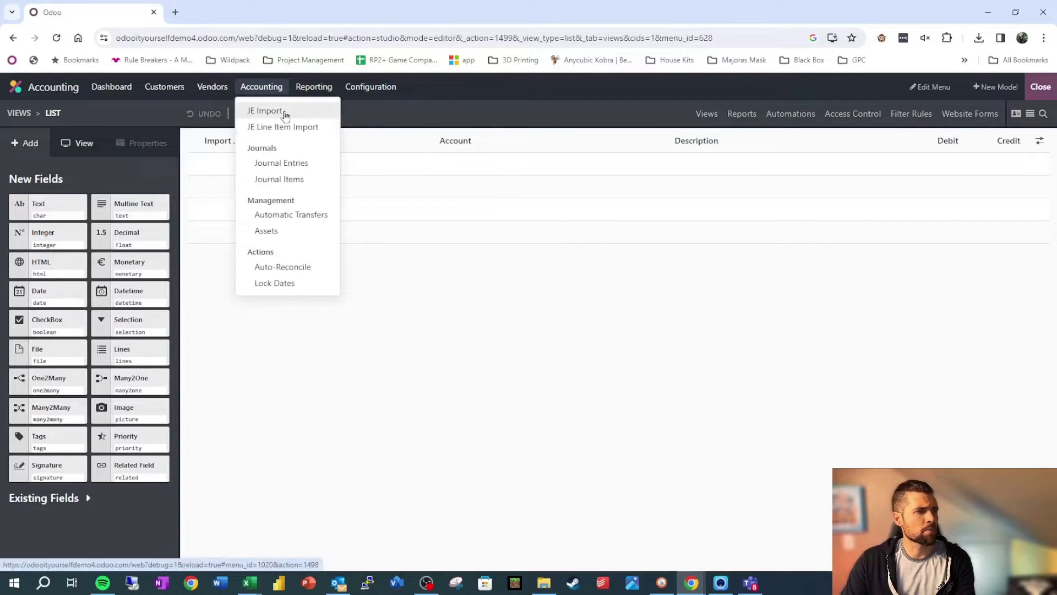
pyautogui.click(284, 112)
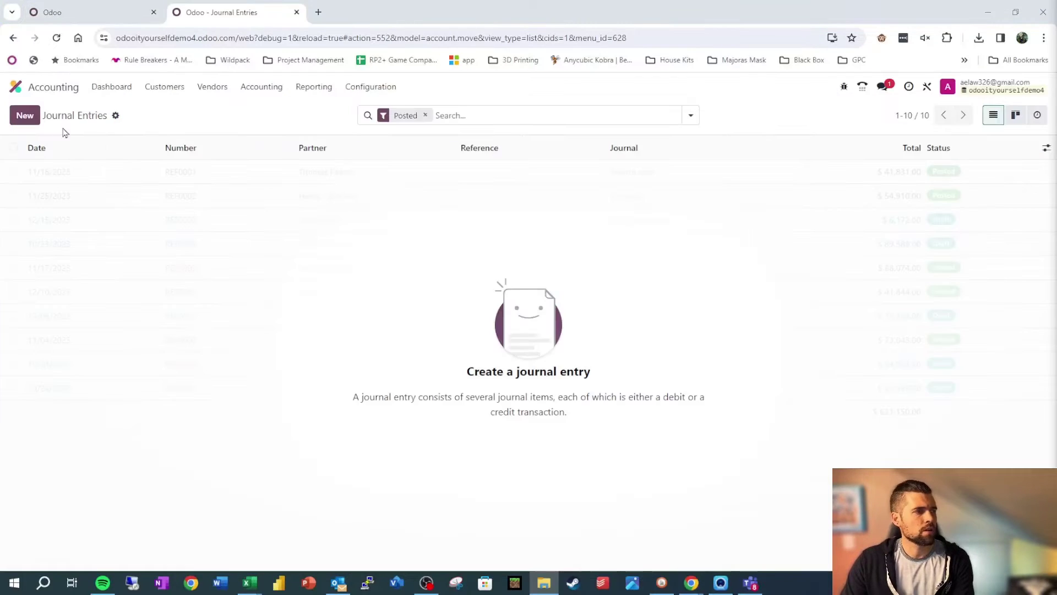
pyautogui.click(25, 117)
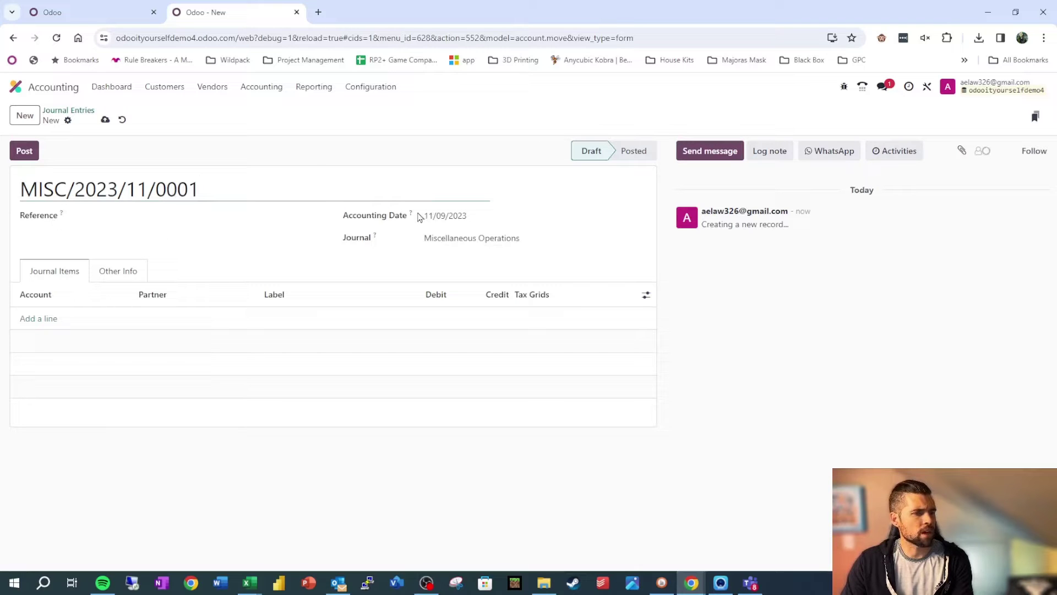
pyautogui.hotkey('ctrl', 'pageup')
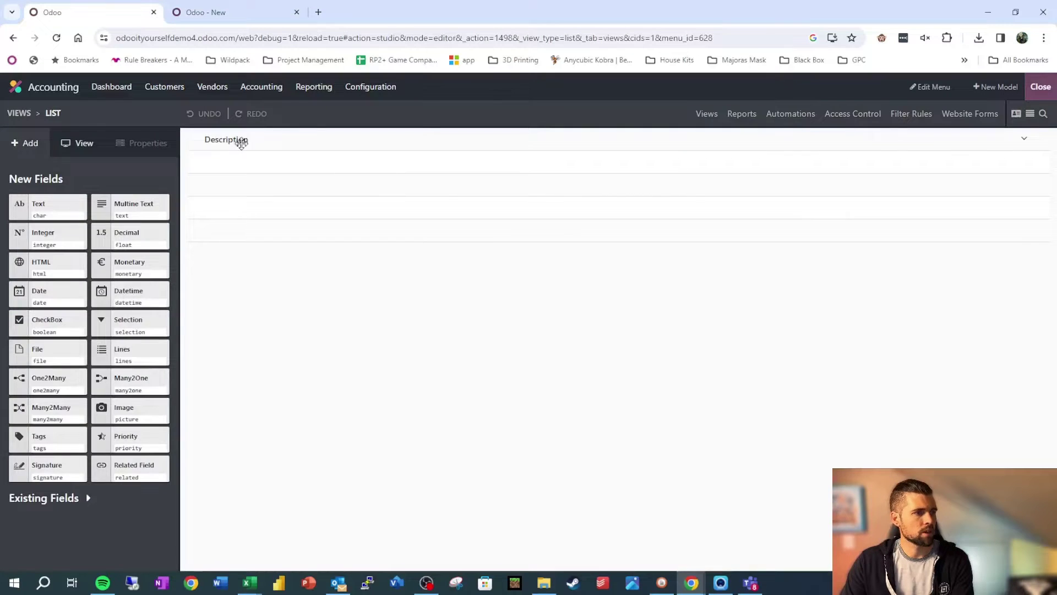
# Step: Change the label of the JE Import list's Description field to Name
pyautogui.doubleClick(82, 292)
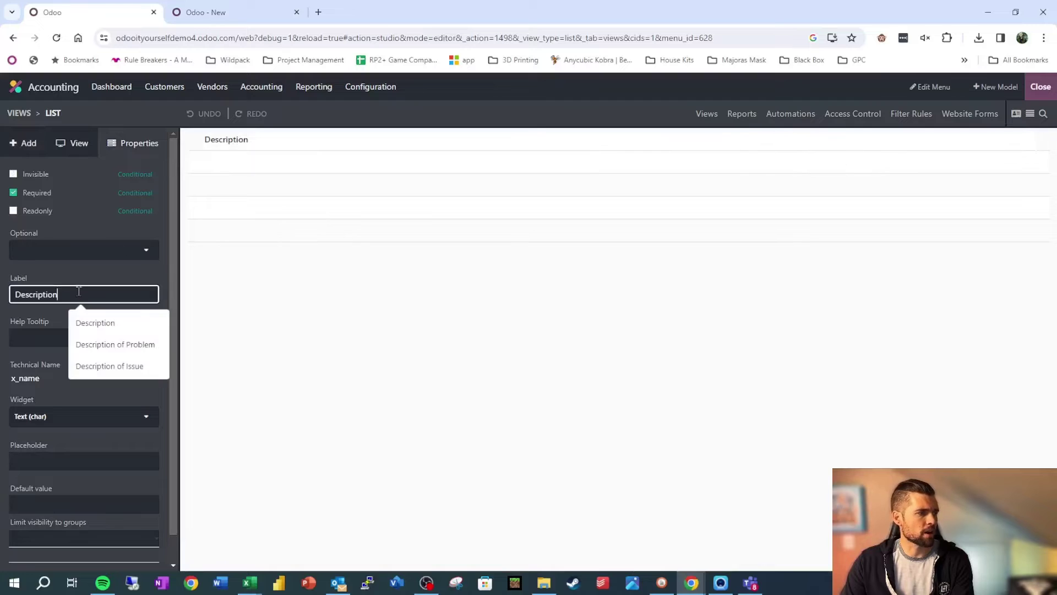
pyautogui.write('Name')
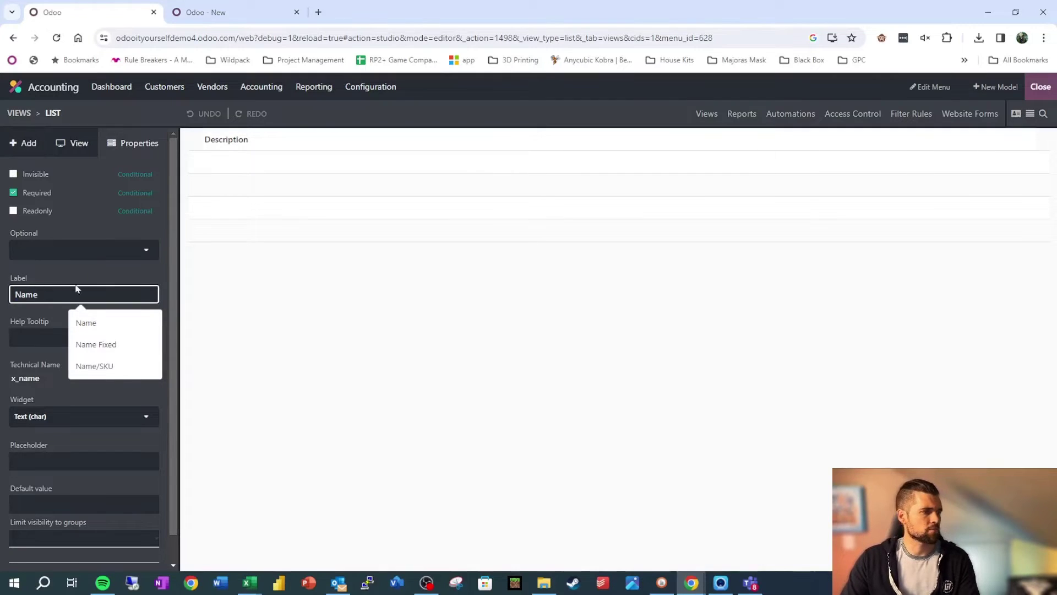
pyautogui.press('Return')
# Step: Add a text field labelled Reference after the JE Import list's Name column, using the blank journal entry as reference
pyautogui.click(205, 12)
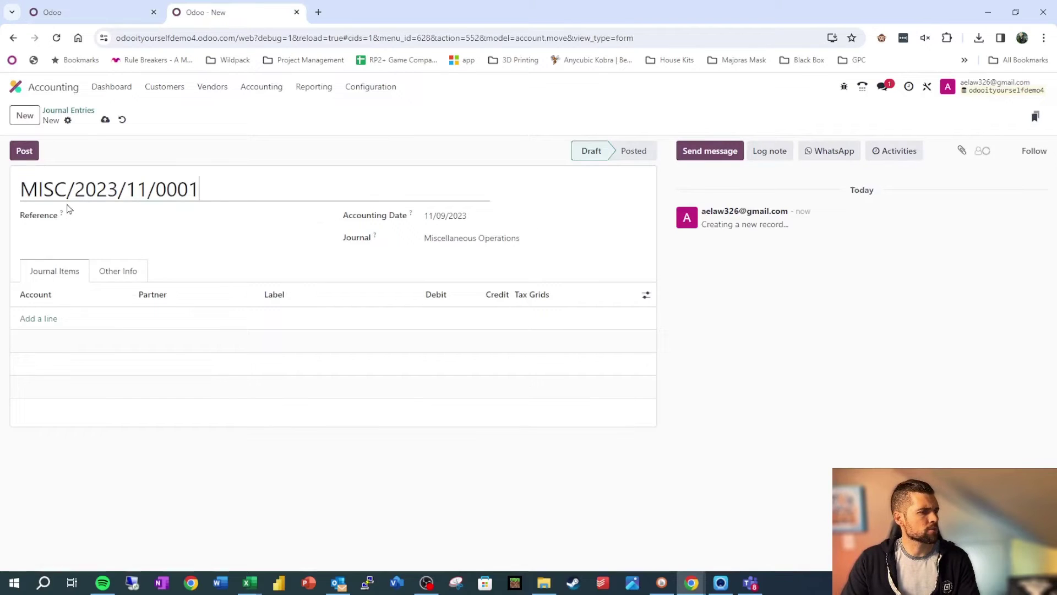
pyautogui.click(88, 12)
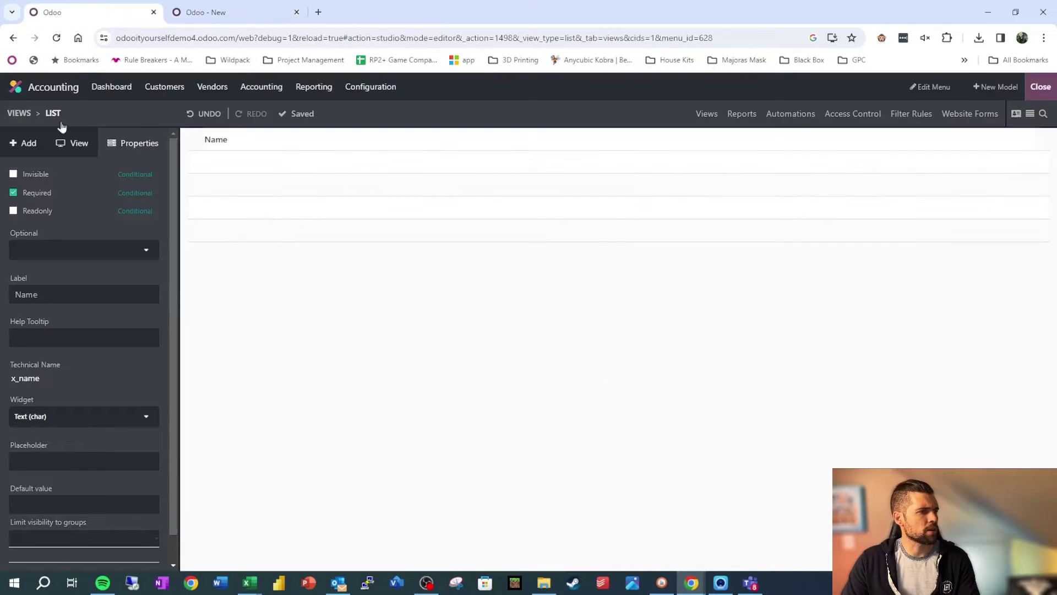
pyautogui.click(28, 143)
pyautogui.moveTo(105, 211); pyautogui.dragTo(264, 143)
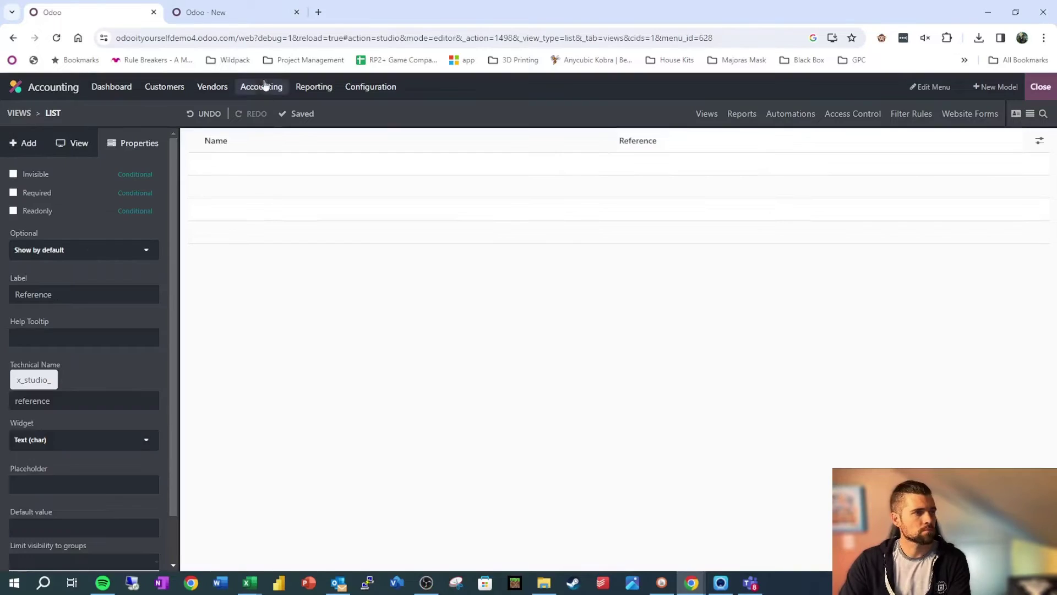
pyautogui.click(259, 18)
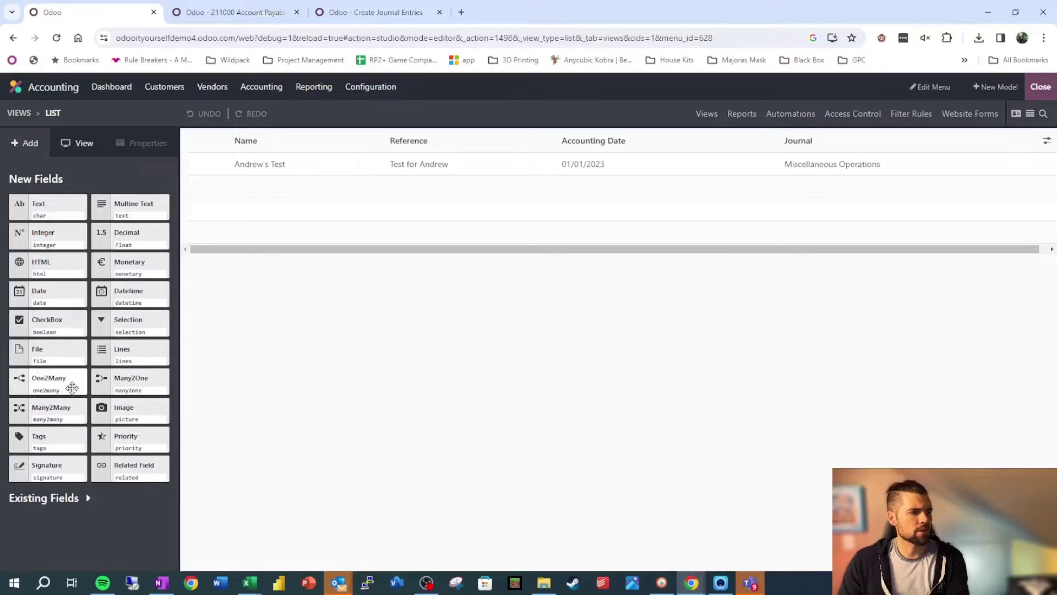
# Step: Add a One2Many field after the Journal column, with Import JE (JE Line Item Import) as its reciprocal field
pyautogui.moveTo(84, 385); pyautogui.dragTo(1020, 165)
pyautogui.click(510, 330)
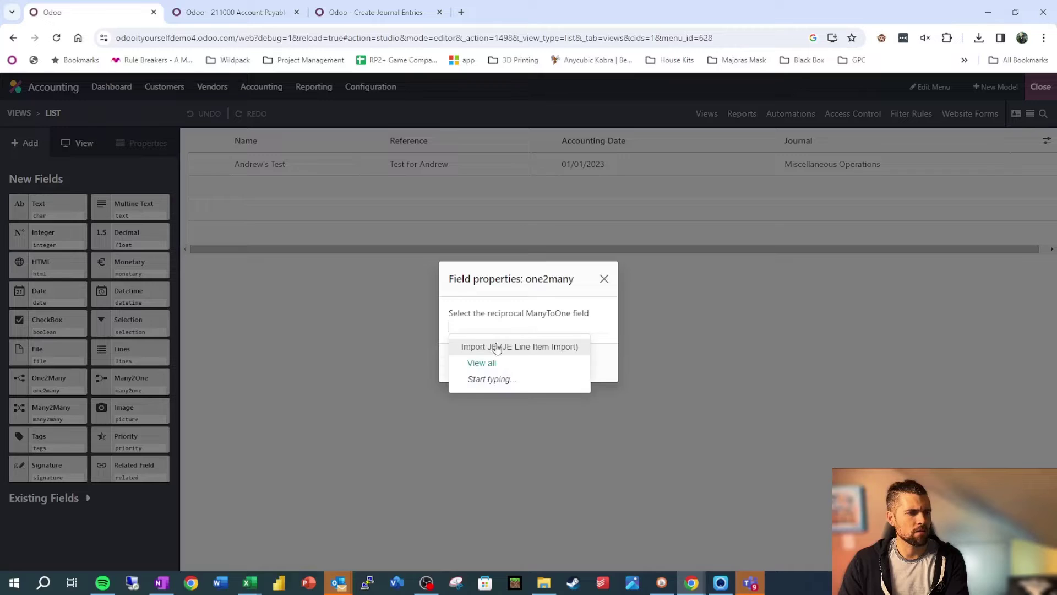
pyautogui.click(491, 345)
pyautogui.click(467, 363)
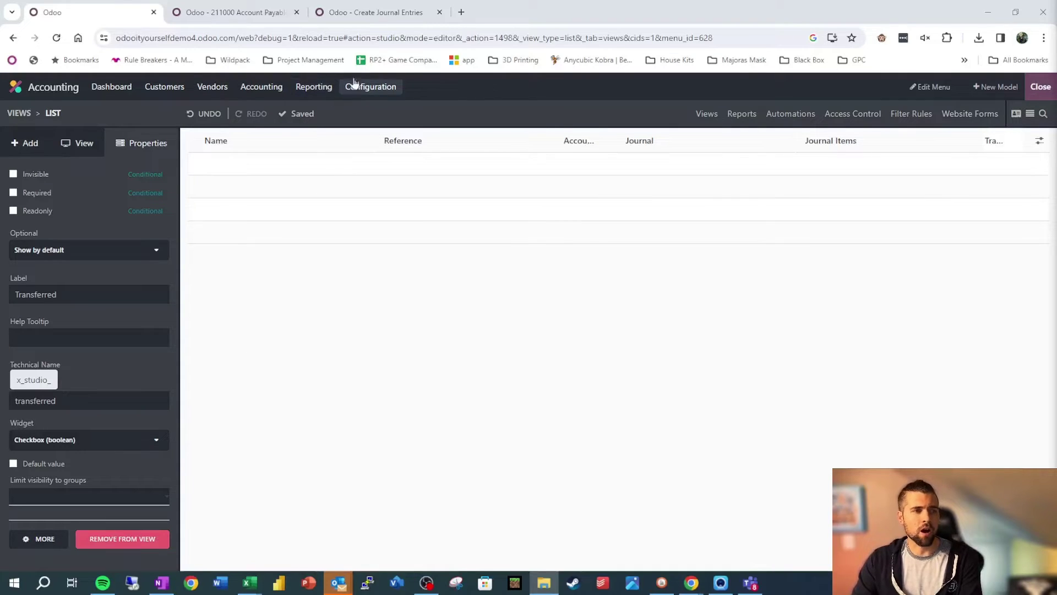
# Step: Find the server actions list, open the Create Journal Entries action, and check its model and action type
pyautogui.click(375, 15)
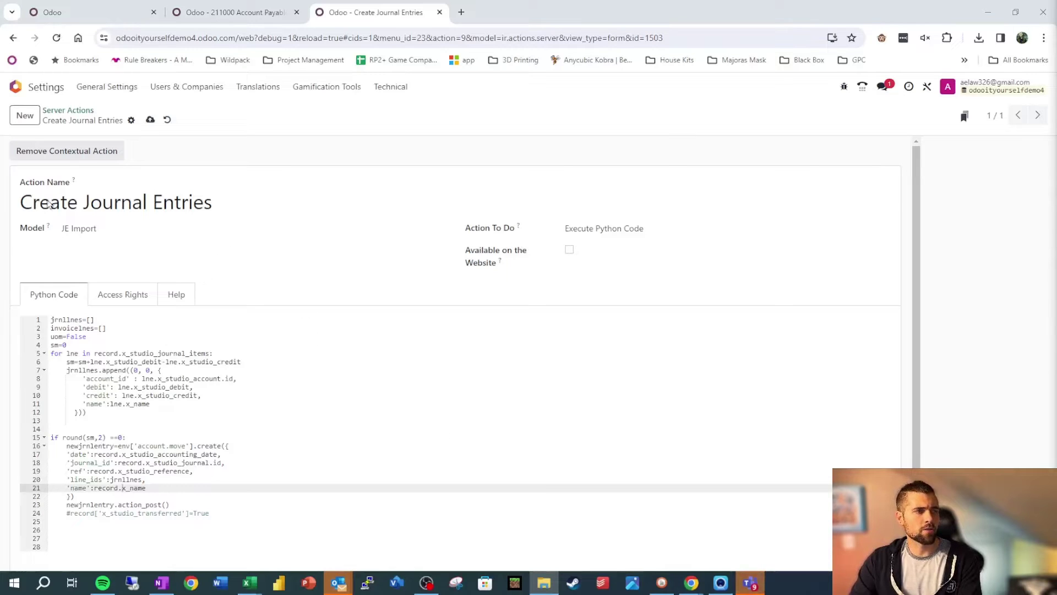
pyautogui.click(15, 86)
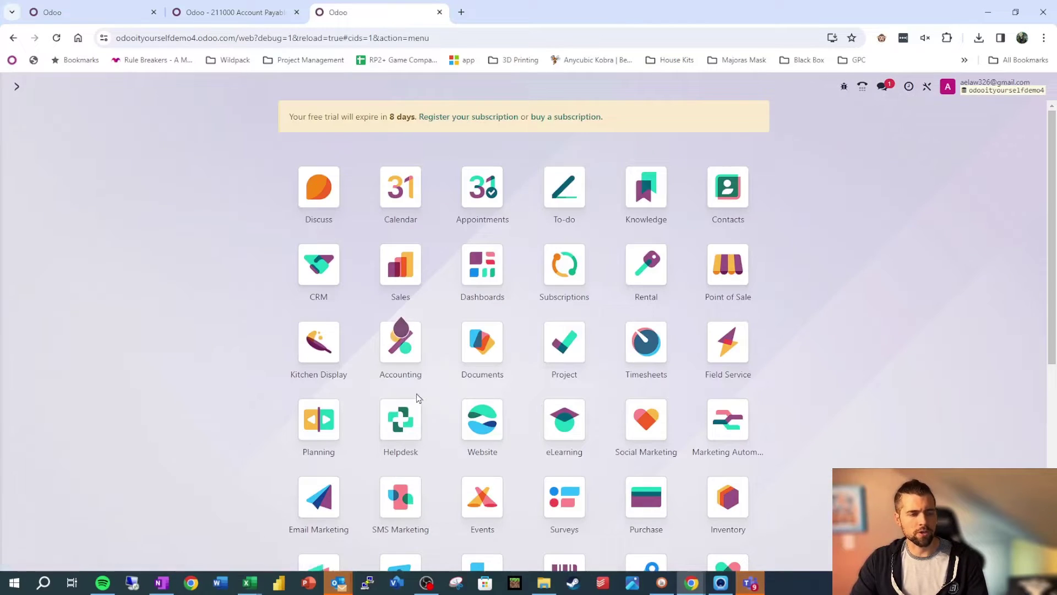
pyautogui.write('server')
pyautogui.click(502, 230)
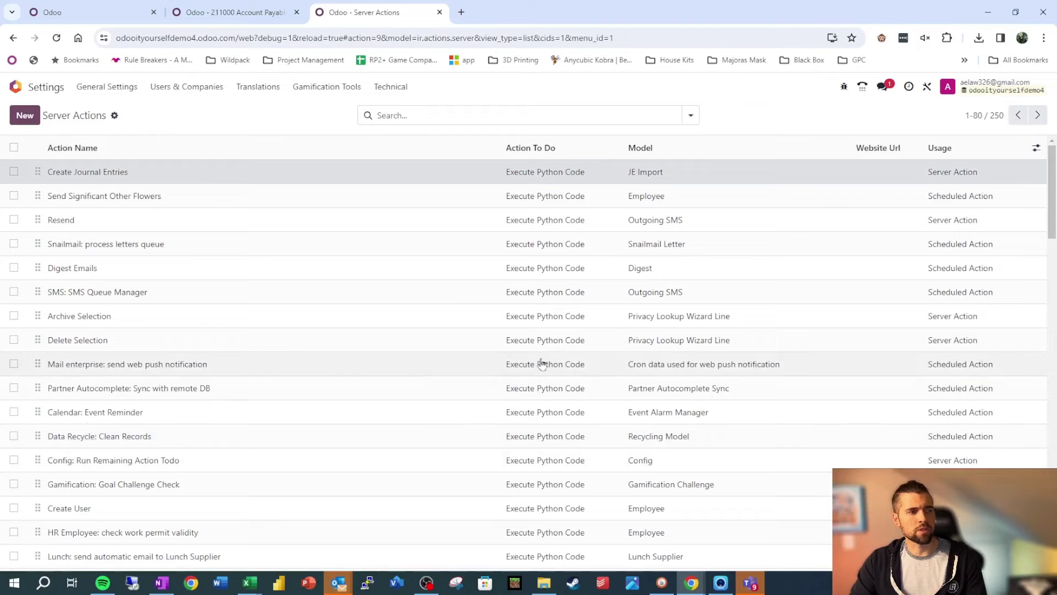
pyautogui.press('Return')
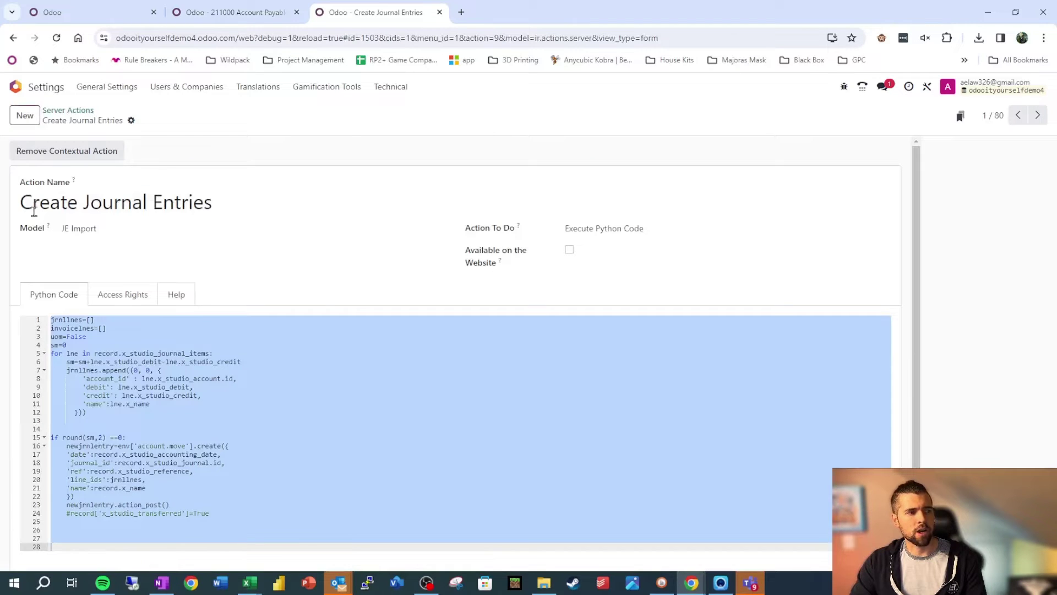
pyautogui.click(109, 232)
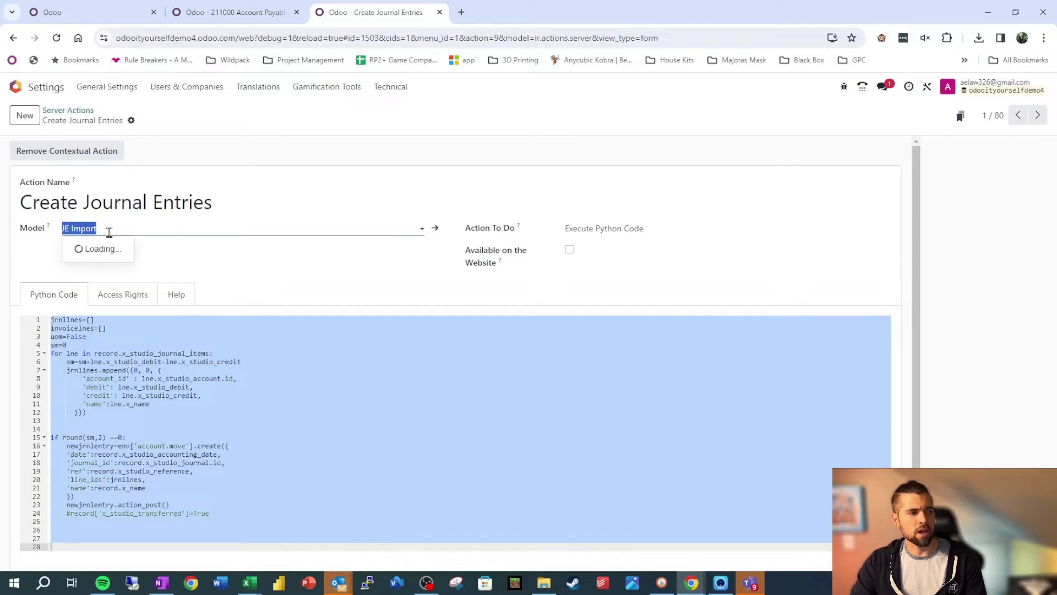
pyautogui.click(783, 226)
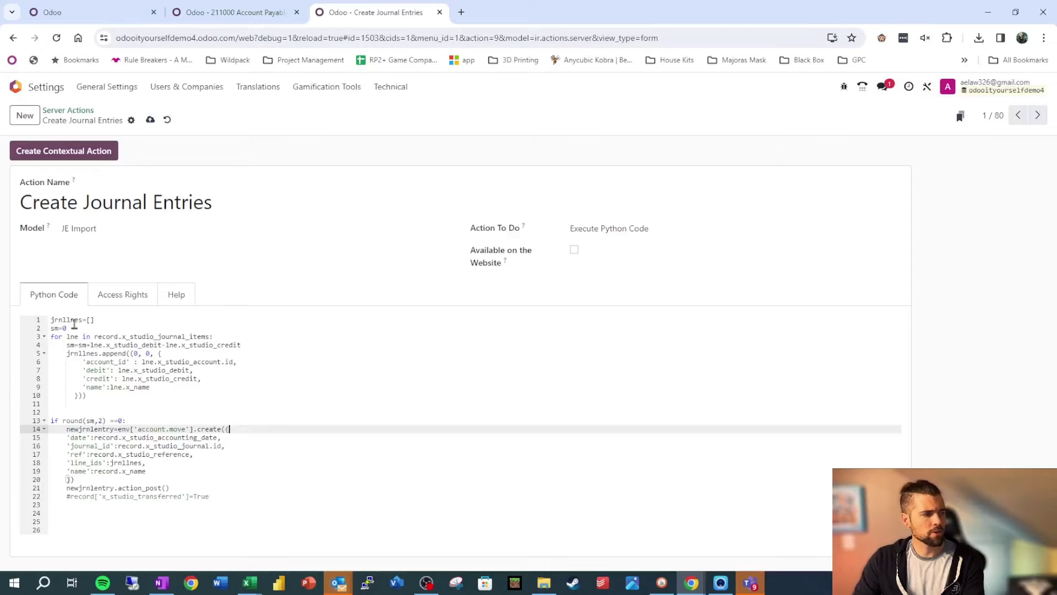
# Step: Review the jrnllnes and sm variables in the Python code and insert five blank lines below sm=0
pyautogui.click(74, 322)
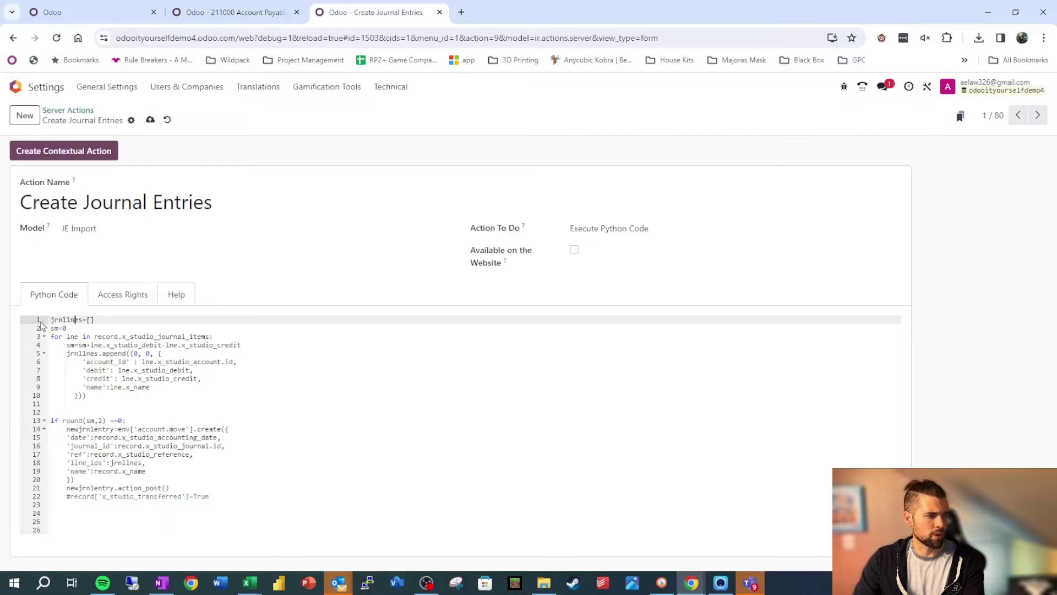
pyautogui.moveTo(50, 320); pyautogui.dragTo(83, 320)
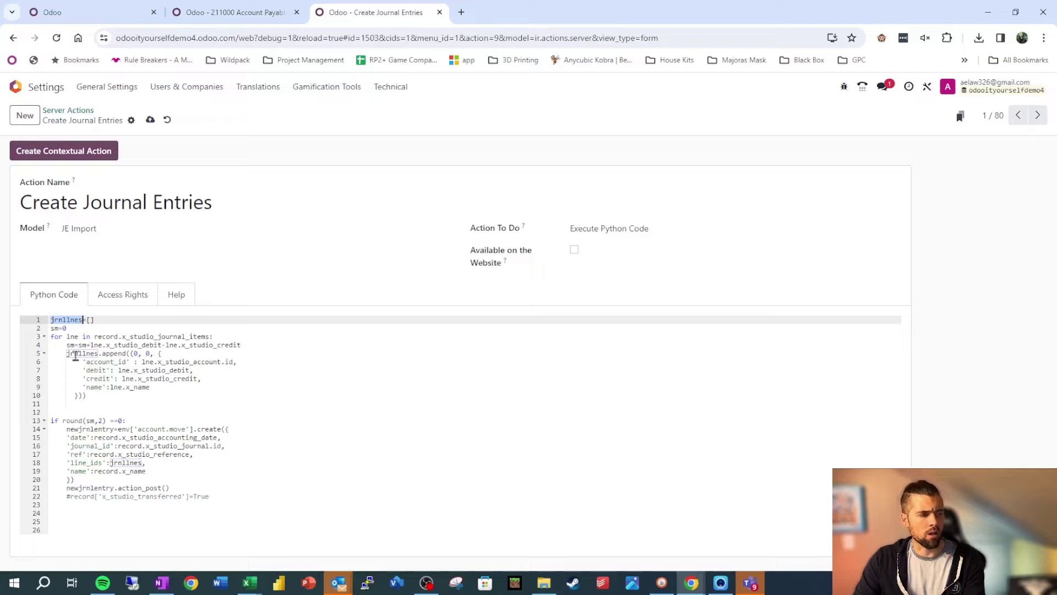
pyautogui.click(56, 328)
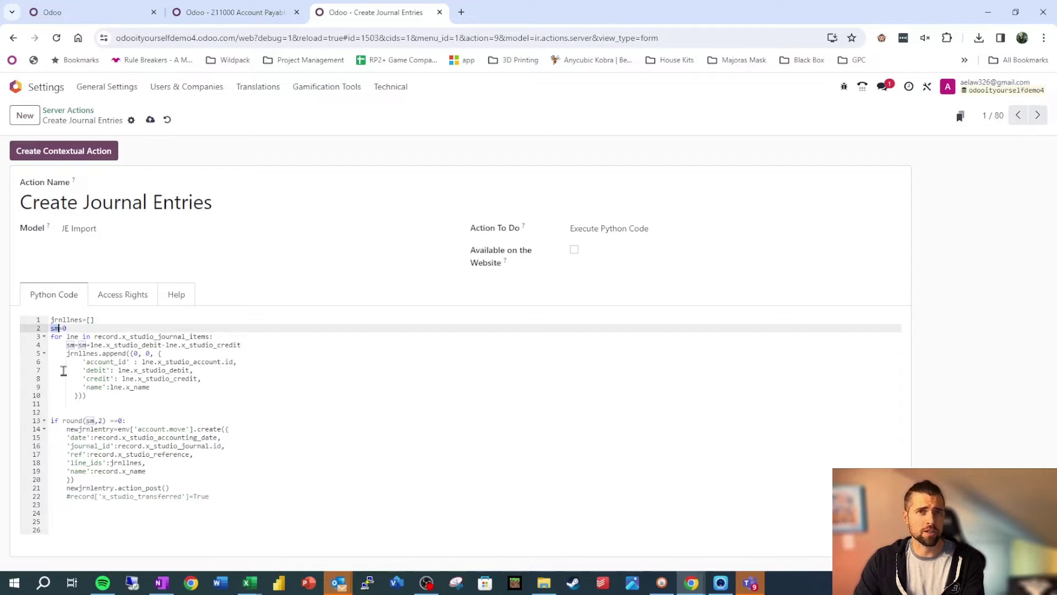
pyautogui.press('End')
pyautogui.press('Return')
pyautogui.press('Return')
pyautogui.press('Return')
pyautogui.press('Return')
pyautogui.press('Return')
pyautogui.press('Up')
pyautogui.press('Up')
pyautogui.press('Up')
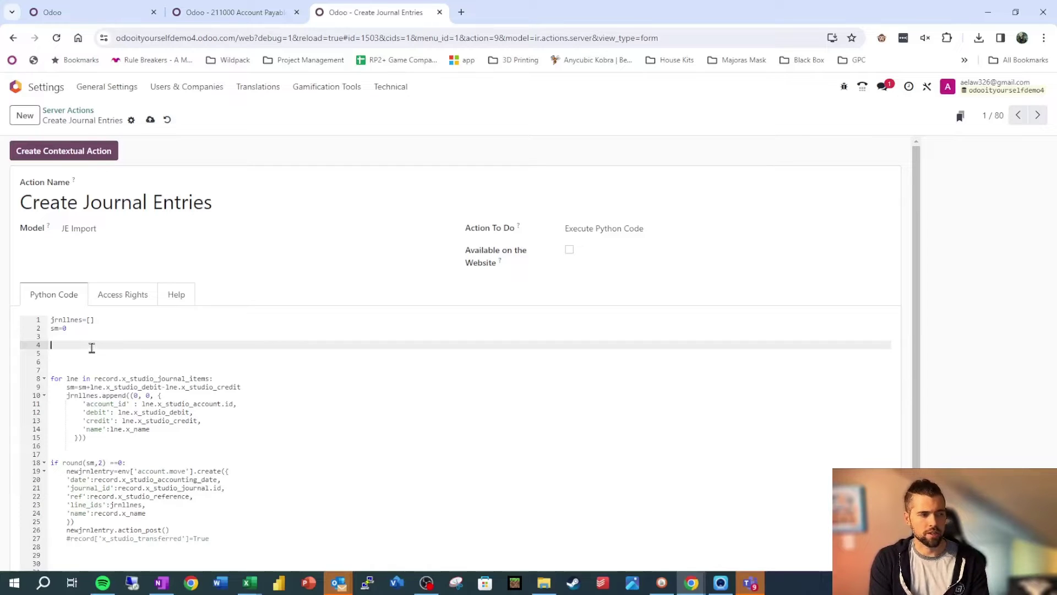
# Step: Begin a loop header in the blank space below sm=0, reading for lne in record
pyautogui.write('for ')
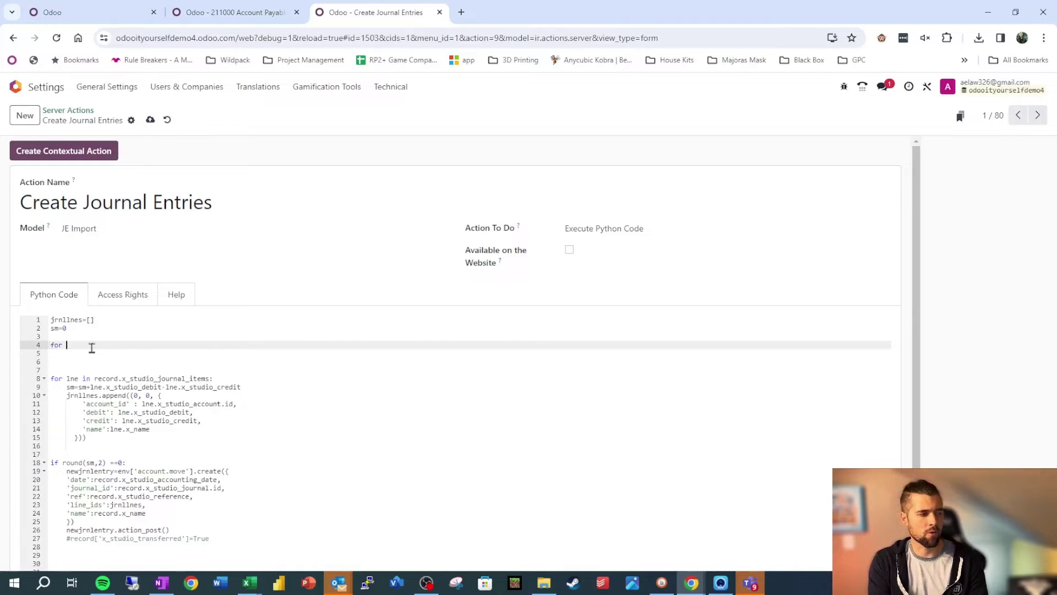
pyautogui.write('lne in re')
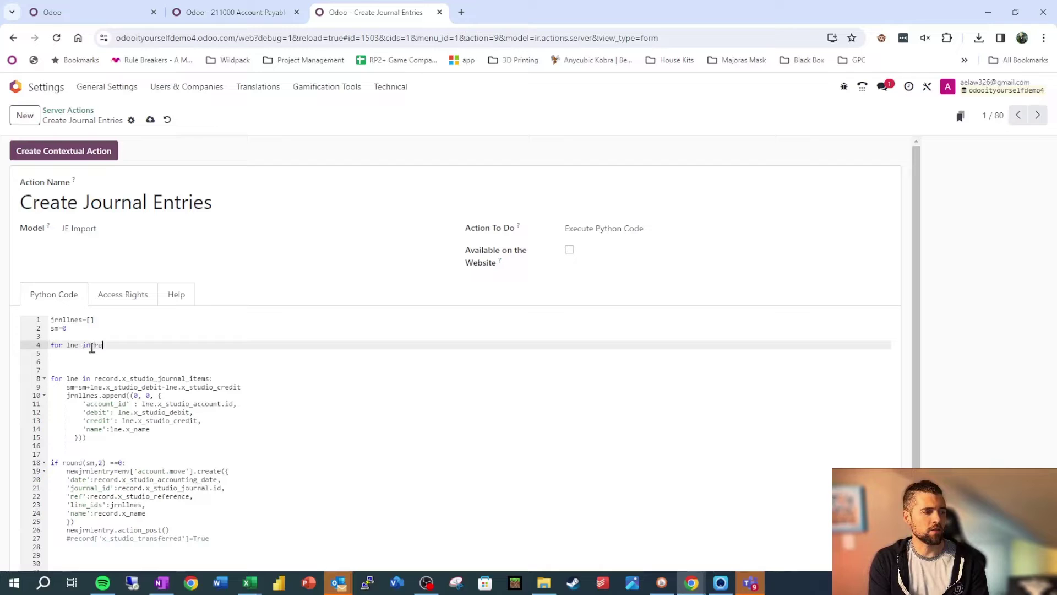
pyautogui.write('cord.')
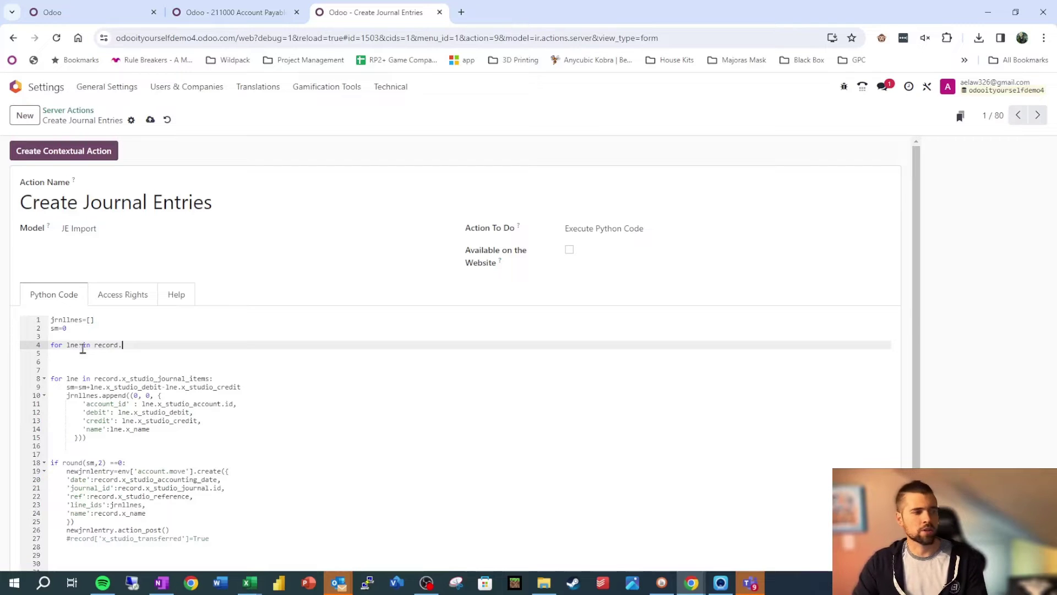
pyautogui.press('BackSpace')
pyautogui.write(':')
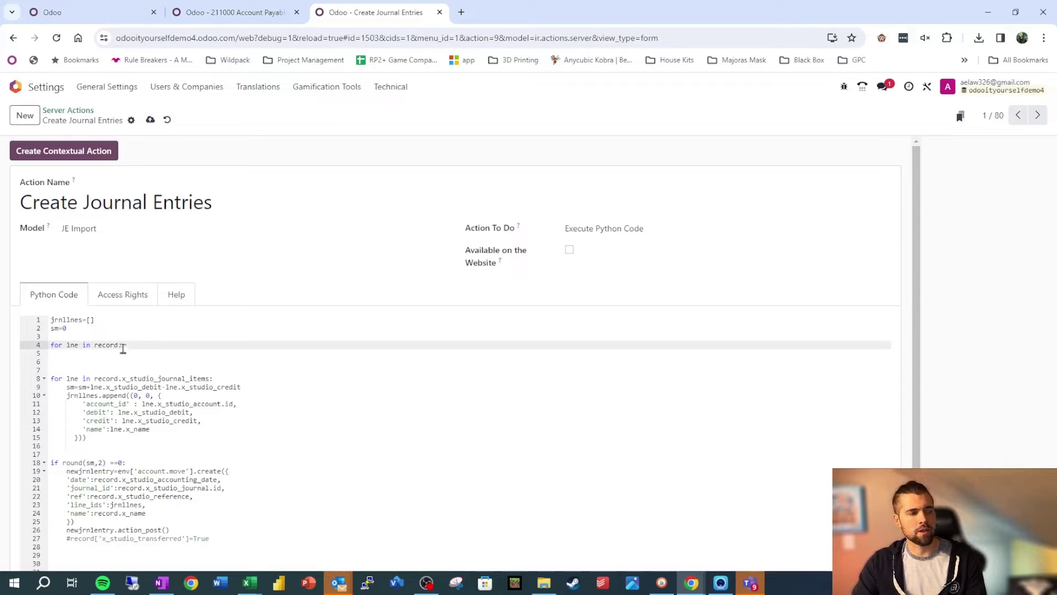
# Step: Get the Journal Items field's technical name from the Studio list and complete the loop header as for lne in record.x_studio_journal_items:
pyautogui.click(236, 12)
pyautogui.click(81, 12)
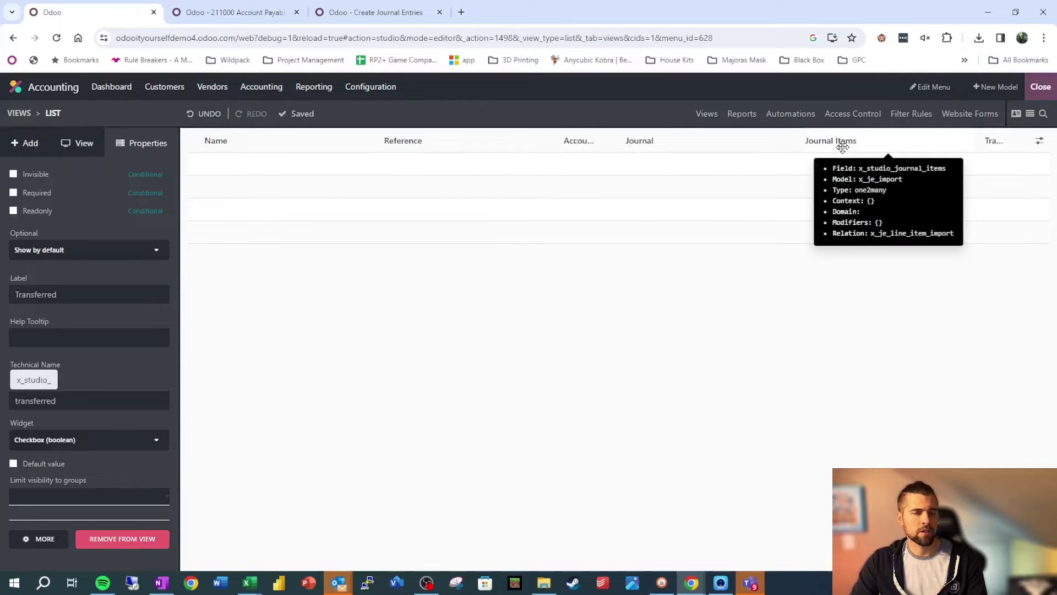
pyautogui.click(843, 146)
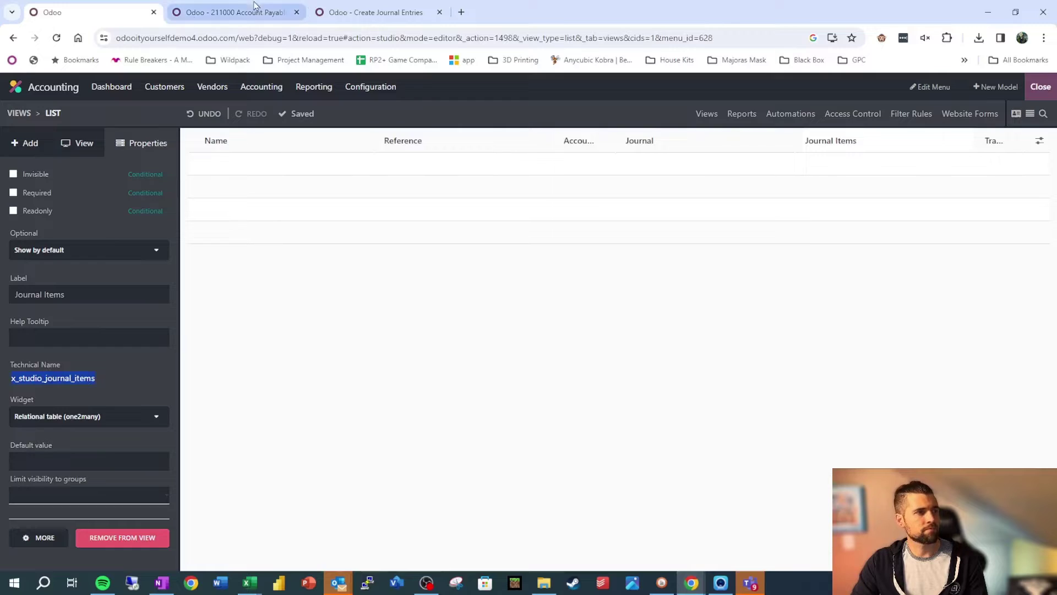
pyautogui.click(270, 12)
pyautogui.click(375, 12)
pyautogui.write('x_studio_journal_items')
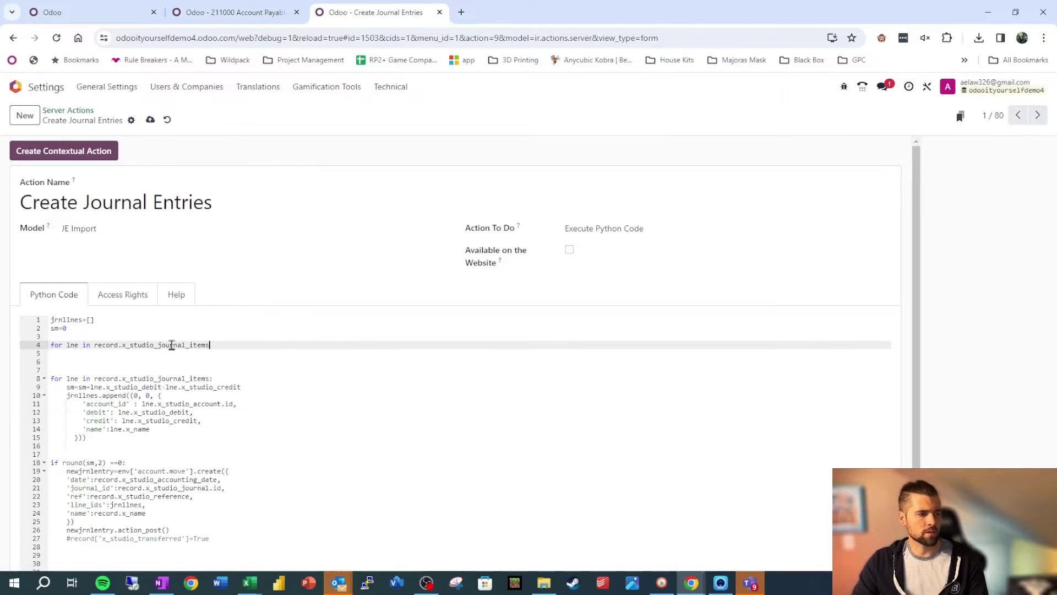
pyautogui.write(':')
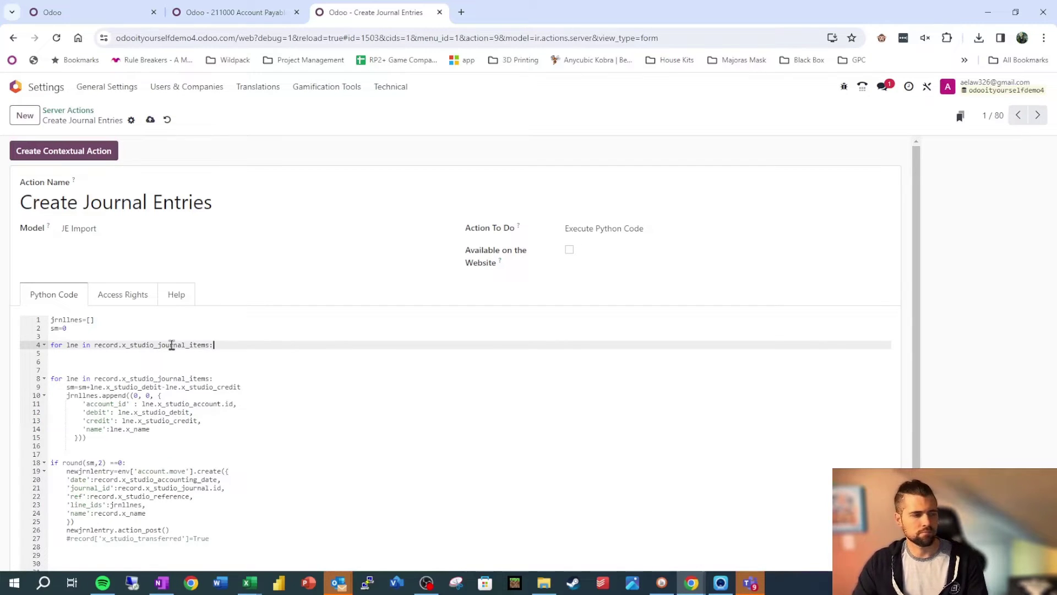
# Step: Add the running balance line sm+=lne.x_studio_debit-lne.x_studio_credit inside the new loop
pyautogui.press('Return')
pyautogui.write('sm')
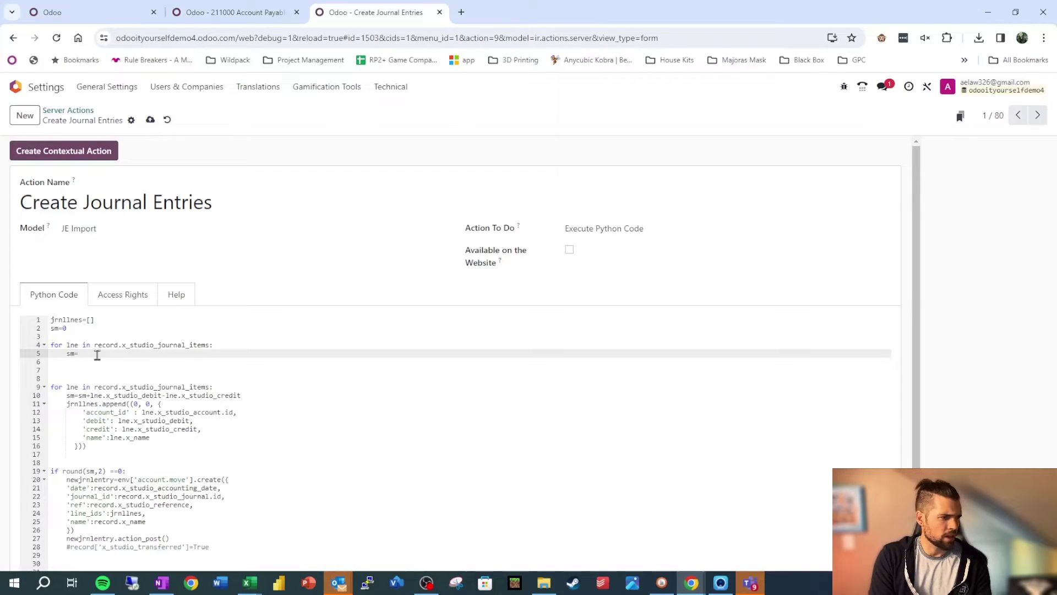
pyautogui.write('+=')
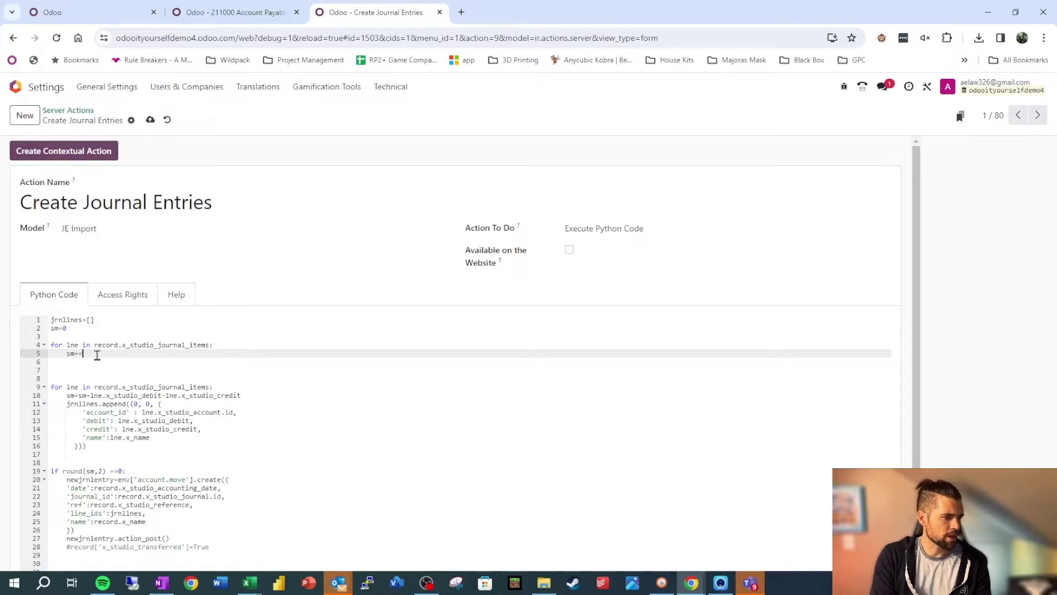
pyautogui.write('lne.x')
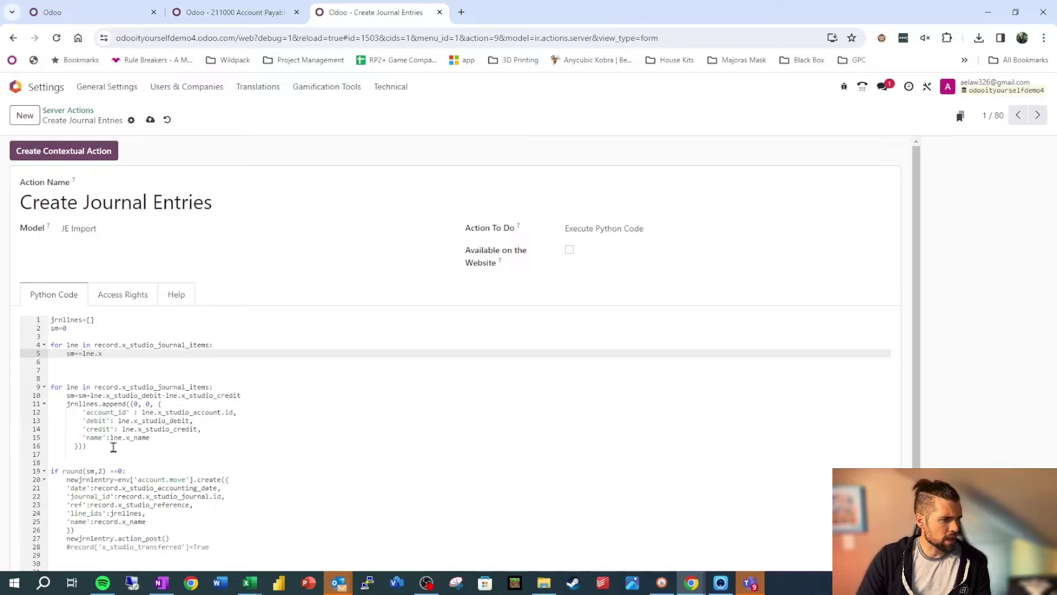
pyautogui.write('_studio_')
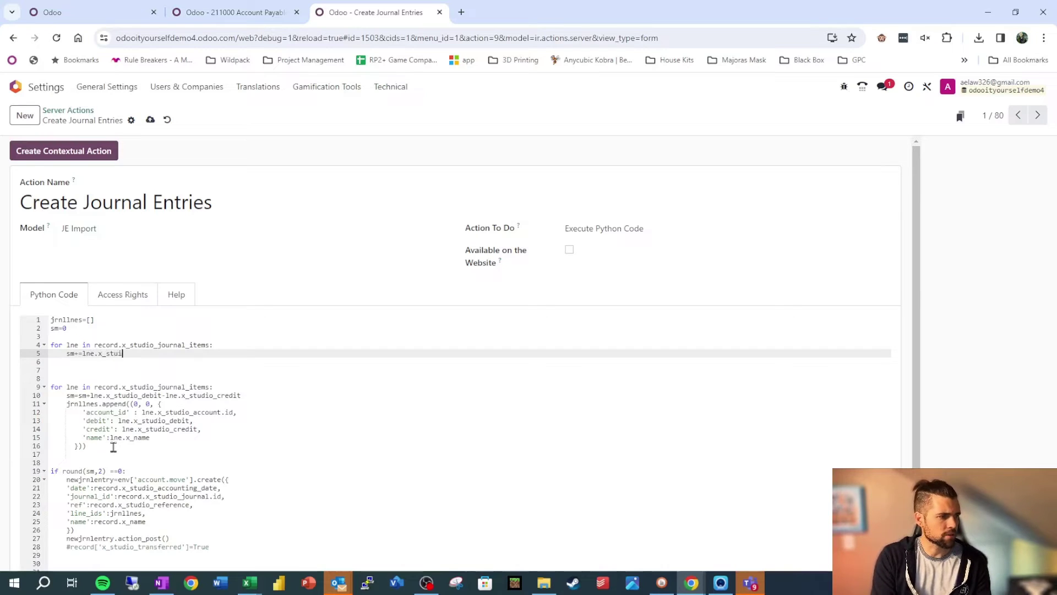
pyautogui.write('debit')
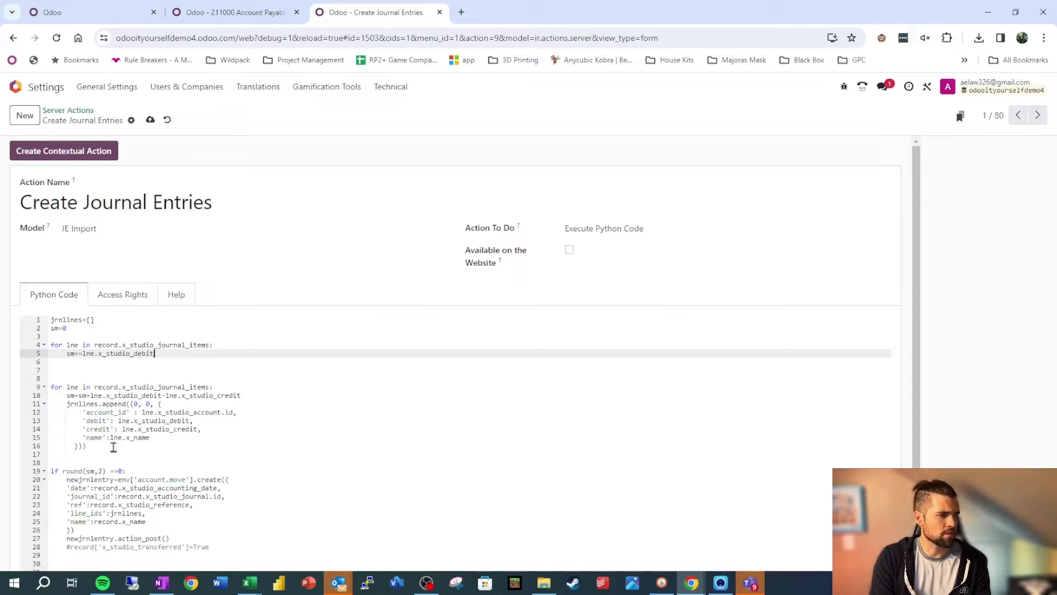
pyautogui.write('-lne.x_studio_credit')
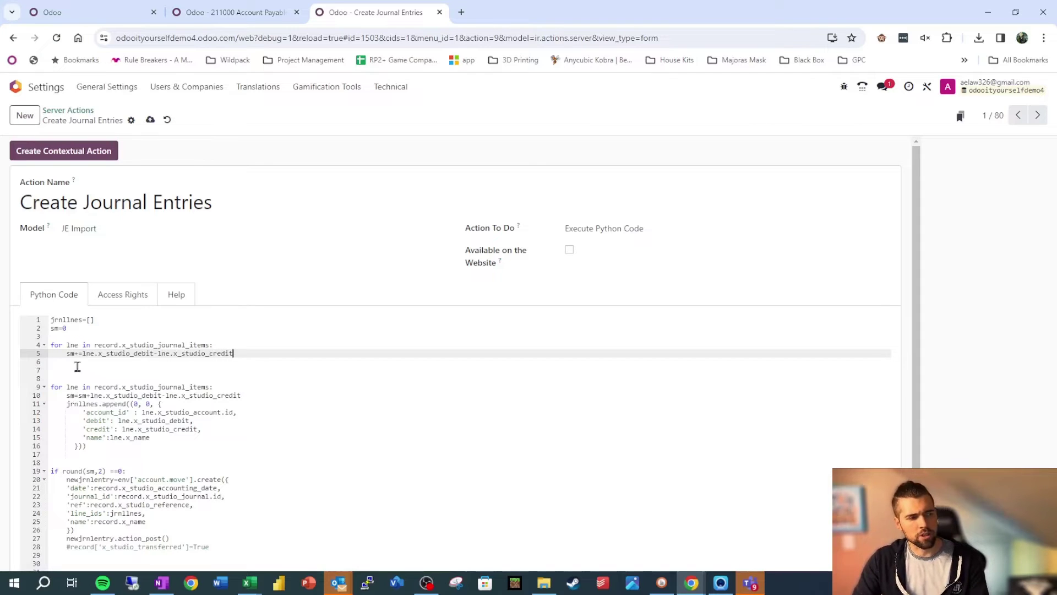
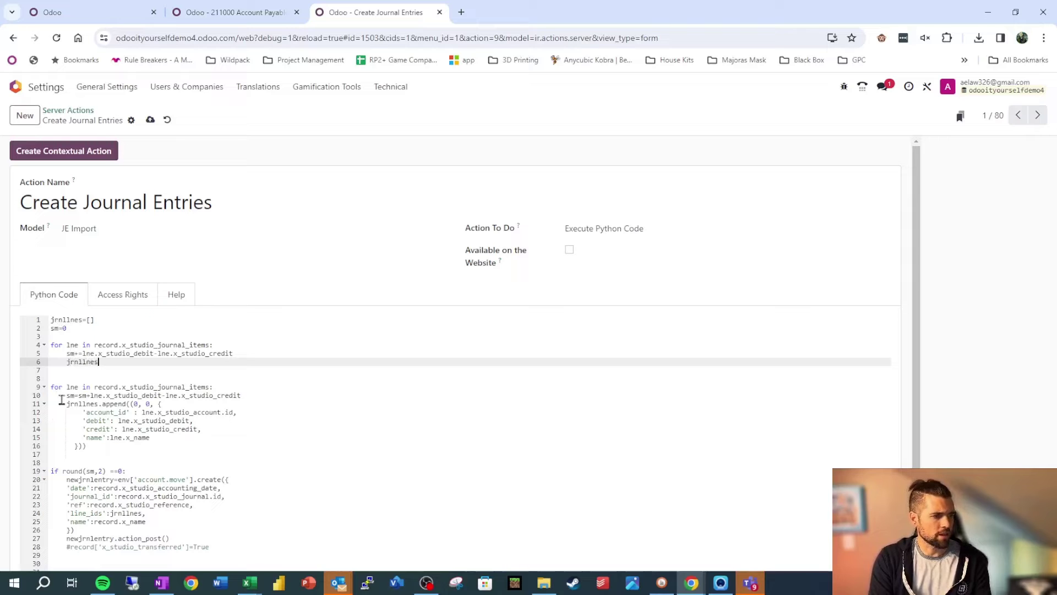
# Step: Complete the new loop's jrnllnes.append call by copying the account_id, debit, credit and name arguments from the existing loop
pyautogui.write('d')
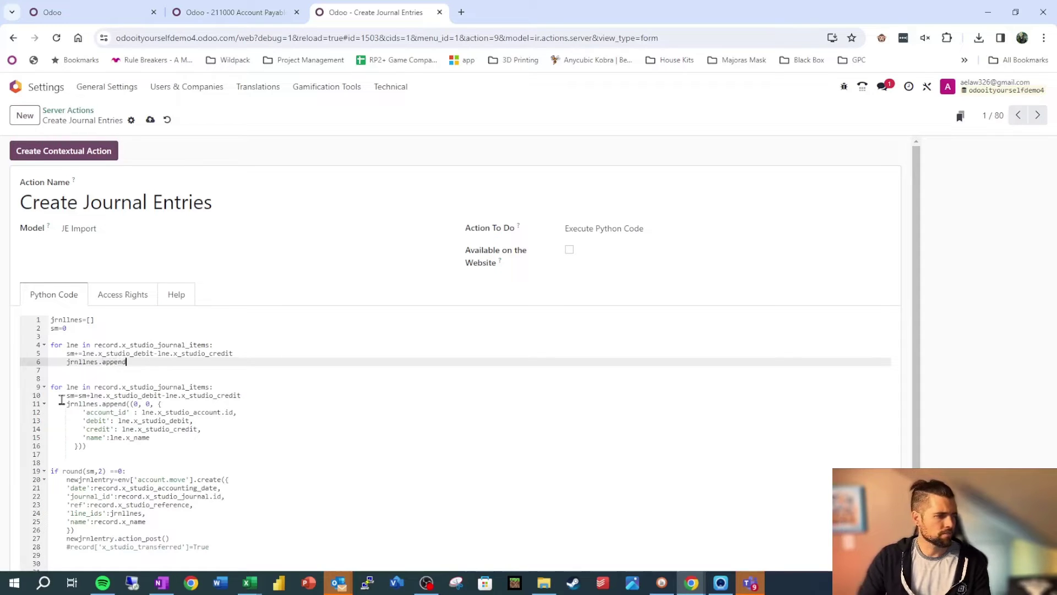
pyautogui.moveTo(126, 406); pyautogui.dragTo(177, 446)
pyautogui.hotkey('ctrl', 'c')
pyautogui.click(141, 362)
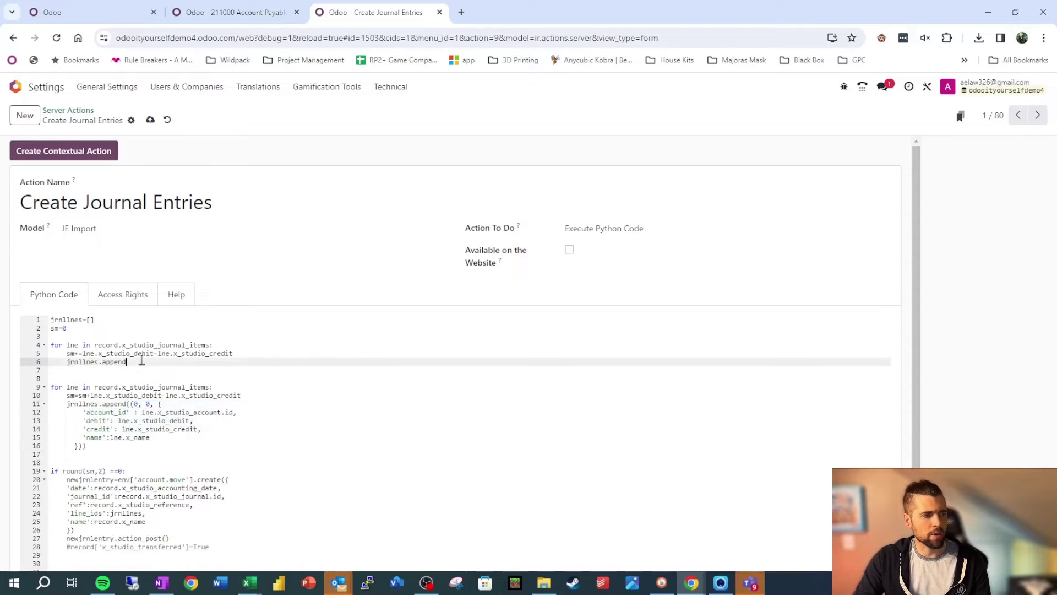
pyautogui.hotkey('ctrl', 'v')
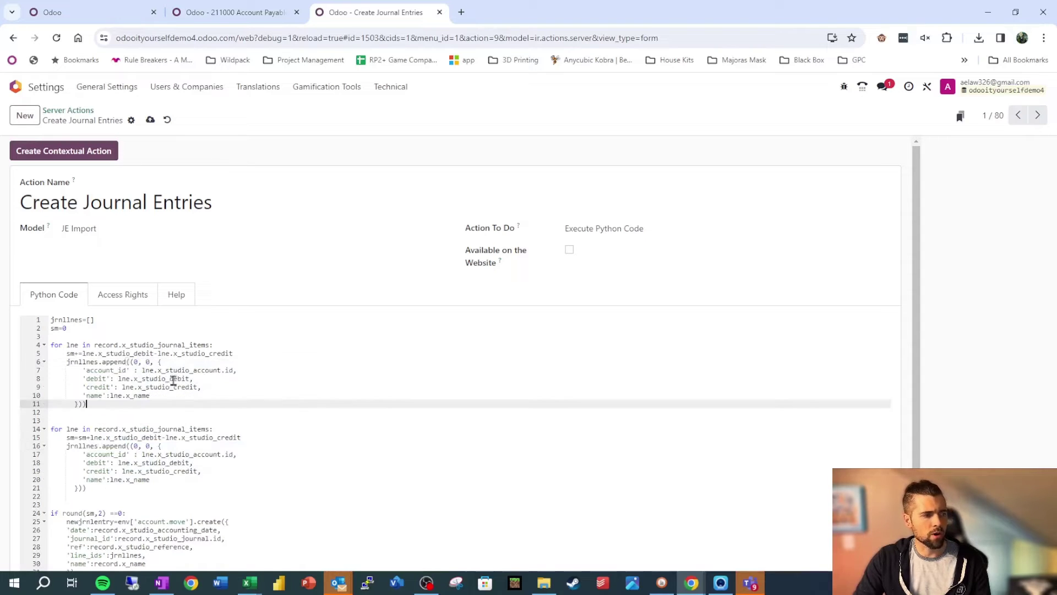
pyautogui.click(107, 374)
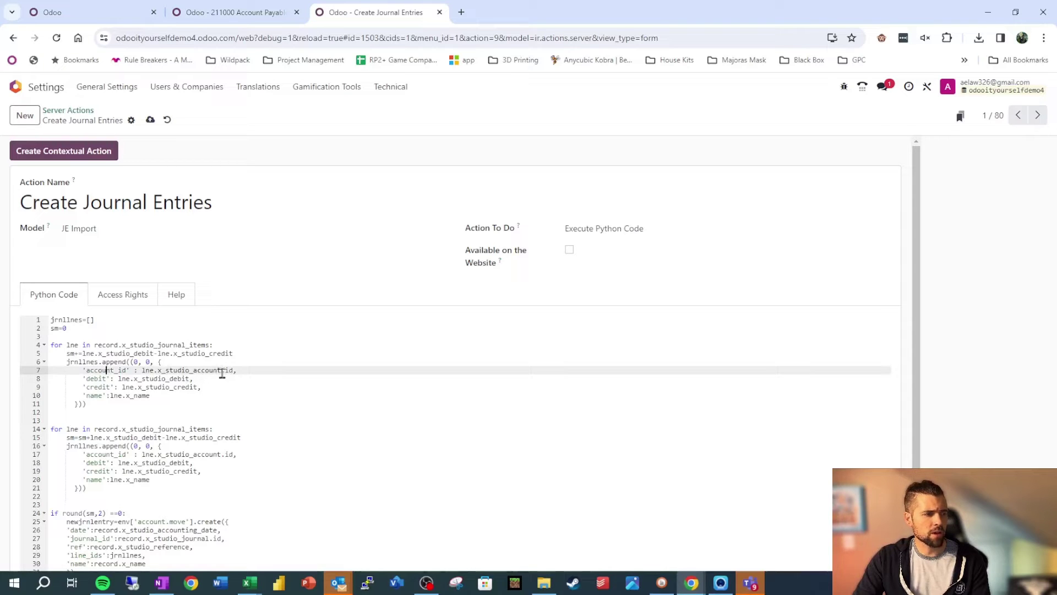
# Step: Check the Account field's technical name in the JE Line Item Import list in Studio, and return to the server action code
pyautogui.click(77, 14)
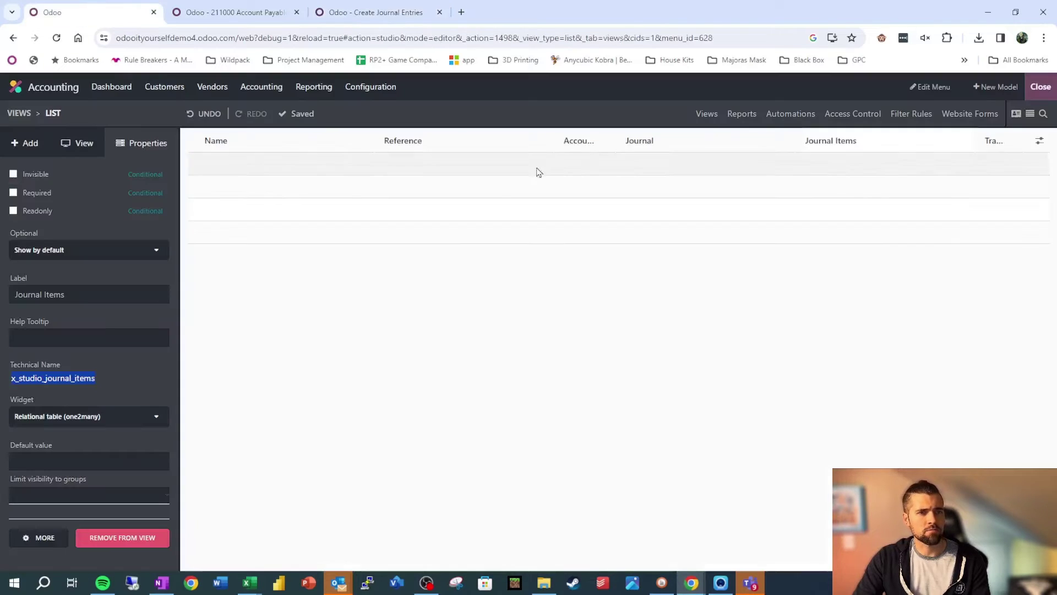
pyautogui.click(263, 88)
pyautogui.click(382, 314)
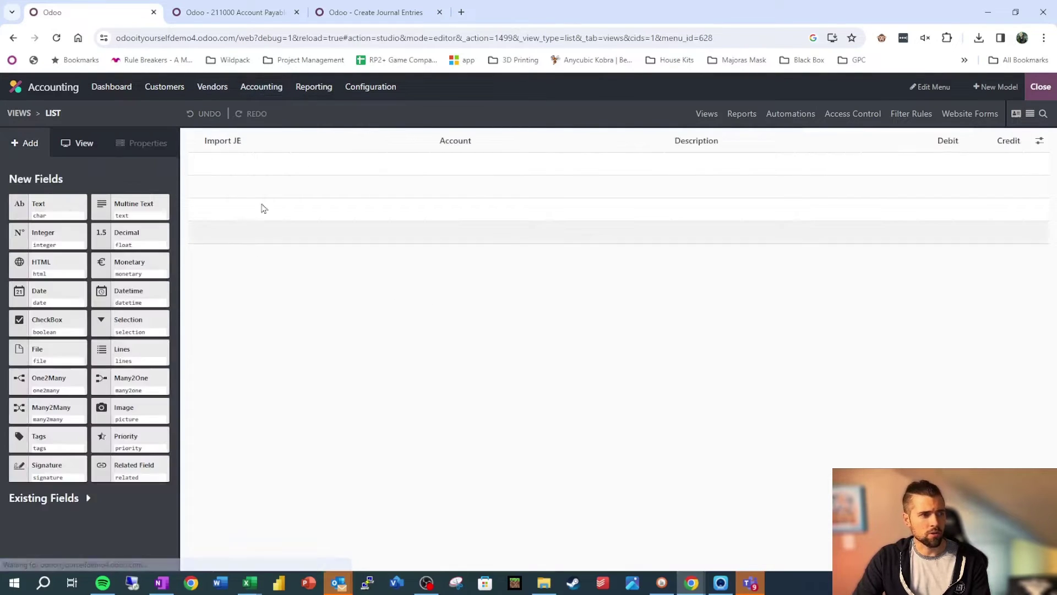
pyautogui.click(441, 141)
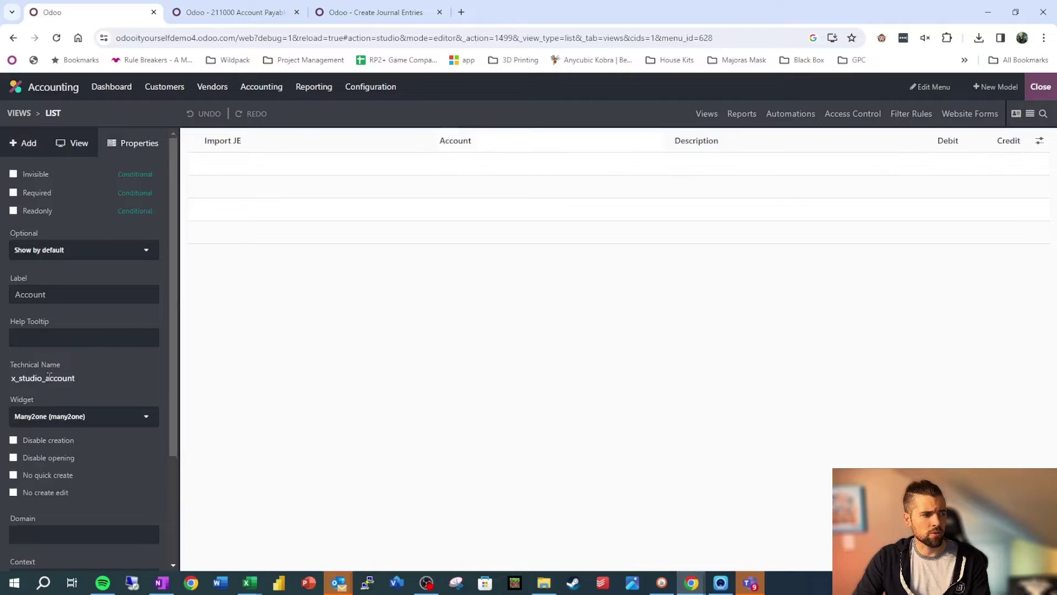
pyautogui.click(278, 14)
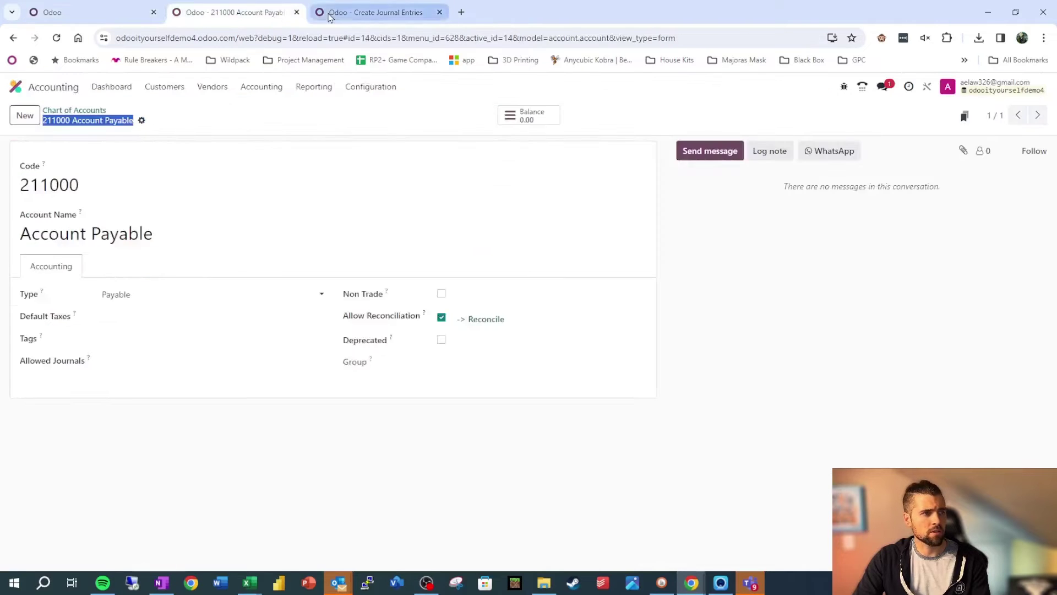
pyautogui.click(332, 14)
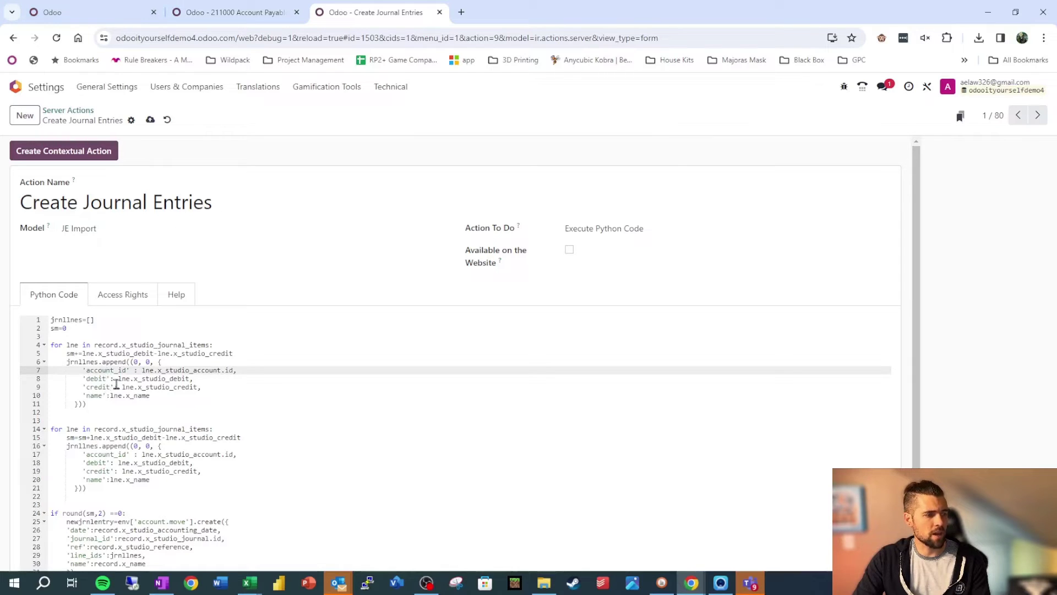
# Step: Check the technical names of the Debit, Credit and Description fields in the Studio list against the server action code
pyautogui.click(115, 13)
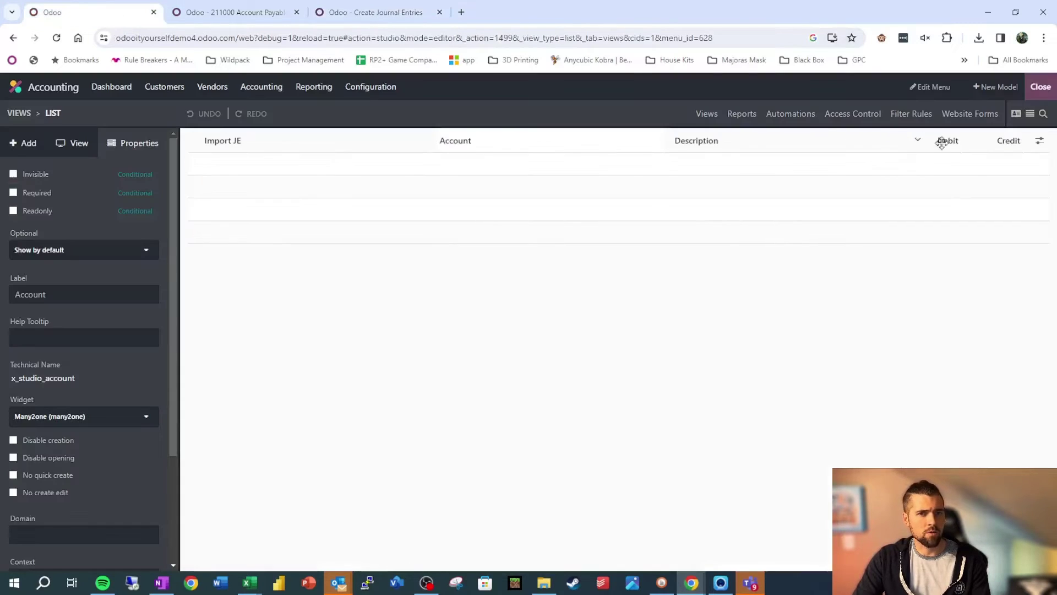
pyautogui.click(945, 141)
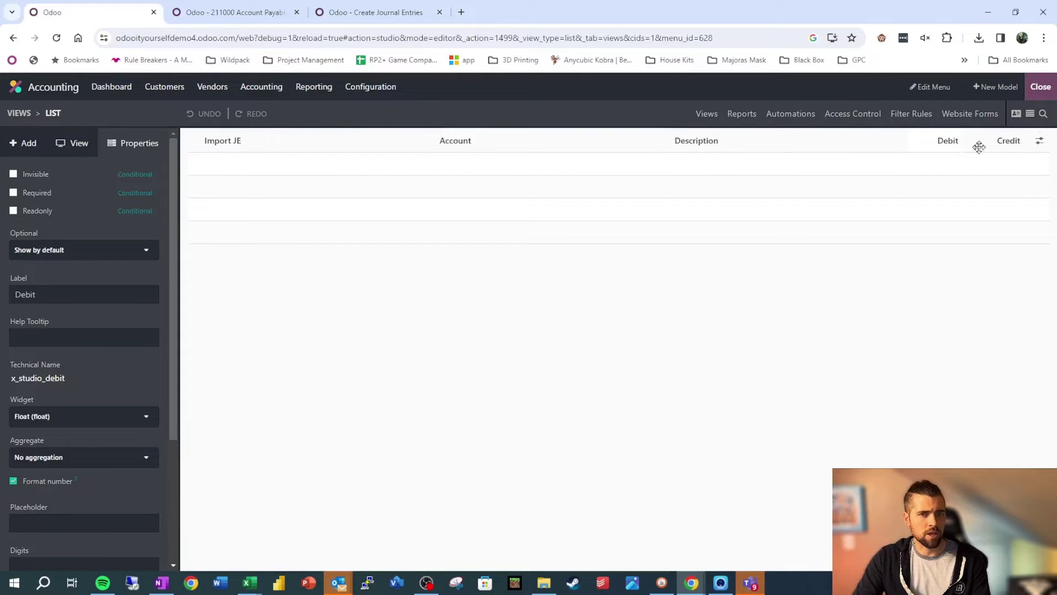
pyautogui.click(1006, 141)
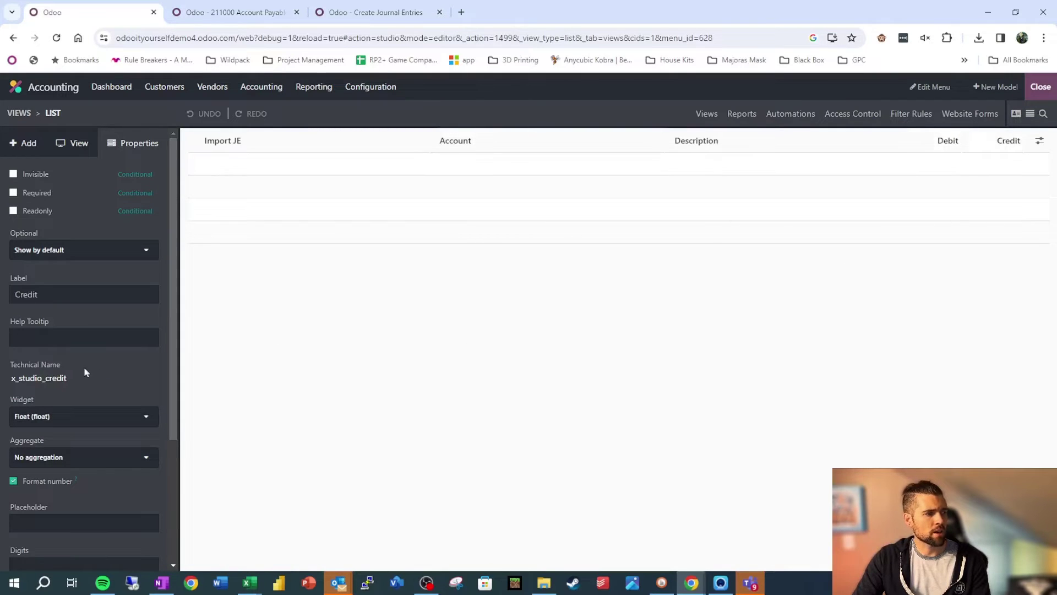
pyautogui.click(235, 12)
pyautogui.click(375, 12)
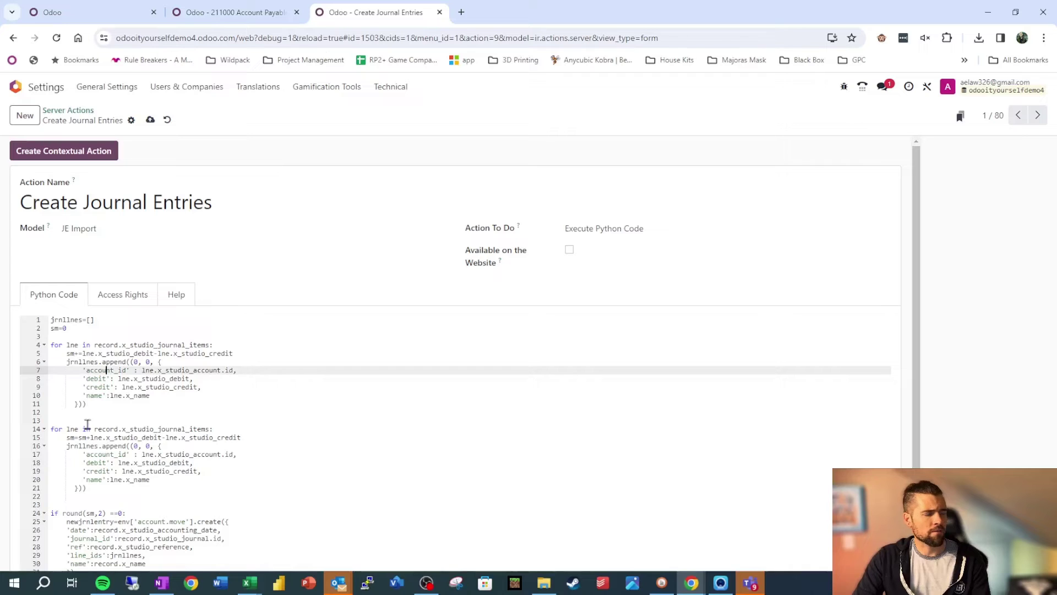
pyautogui.click(91, 12)
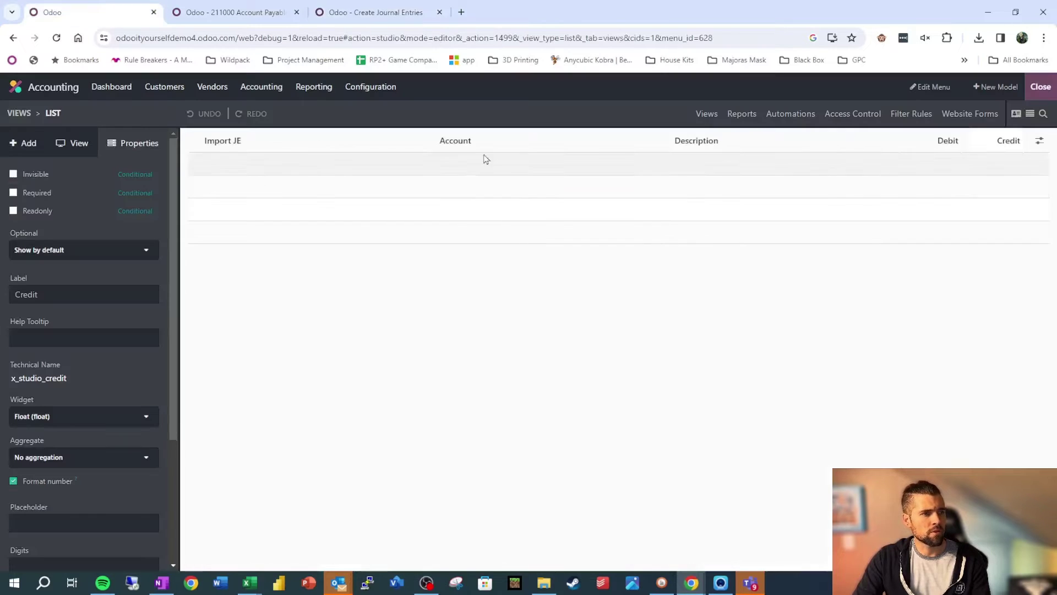
pyautogui.click(705, 138)
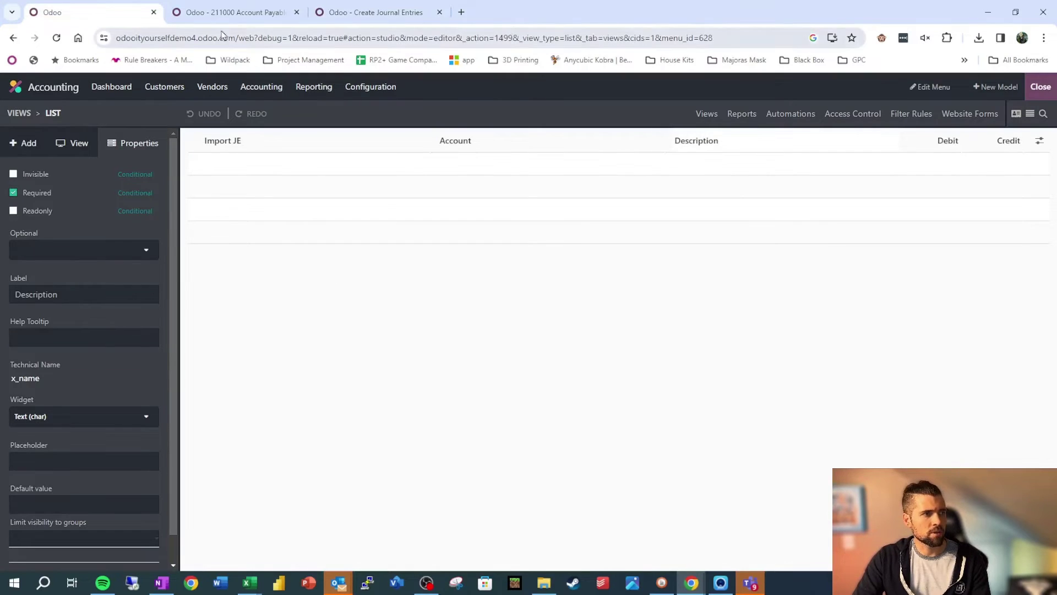
pyautogui.click(365, 12)
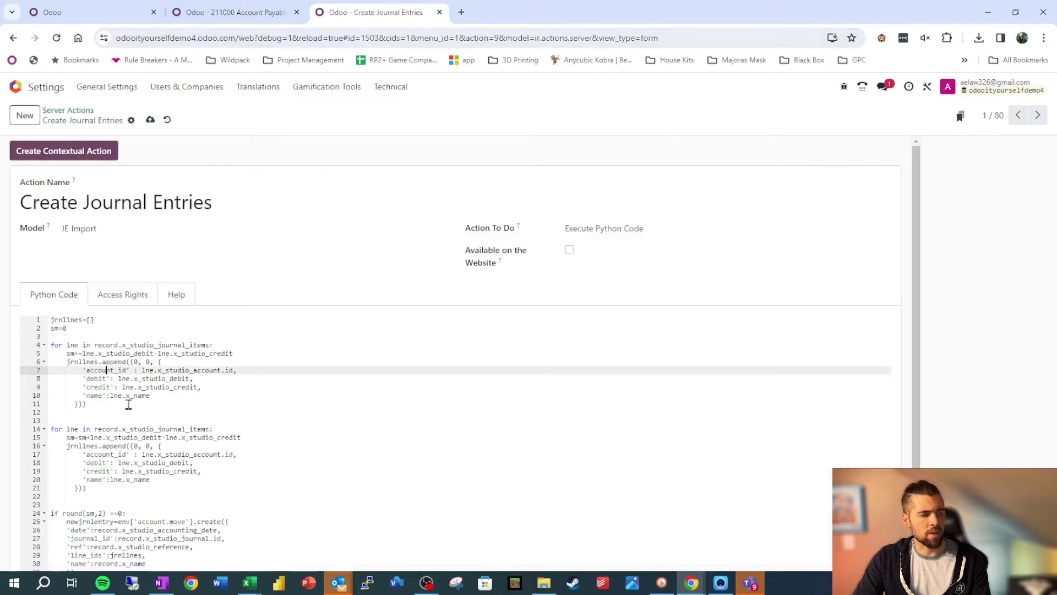
# Step: Undo the newly written duplicate loop and review the account_id and debit arguments of the existing loop
pyautogui.hotkey('ctrl', 'z')
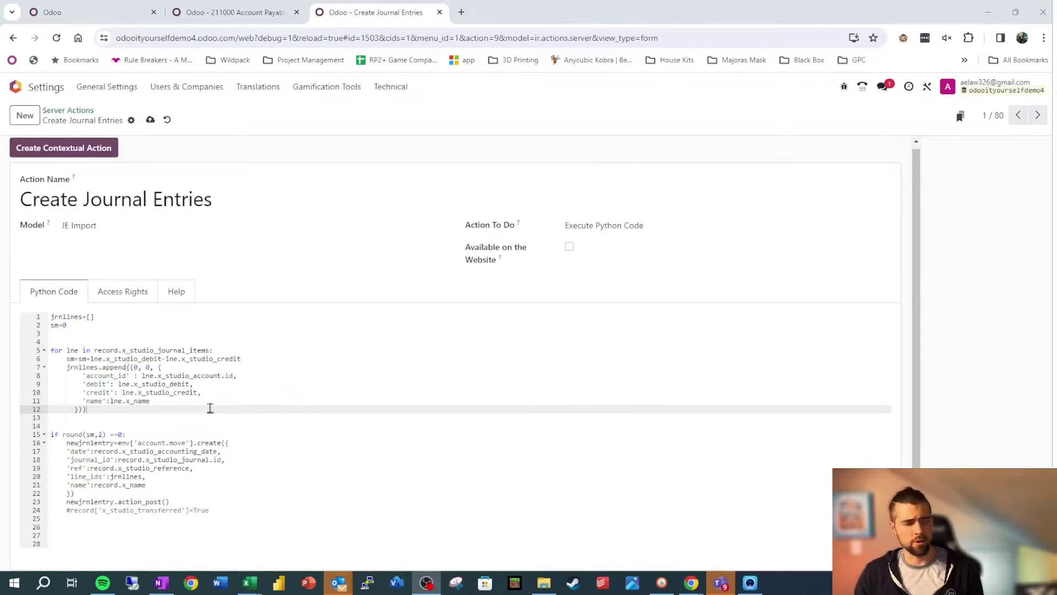
pyautogui.click(88, 375)
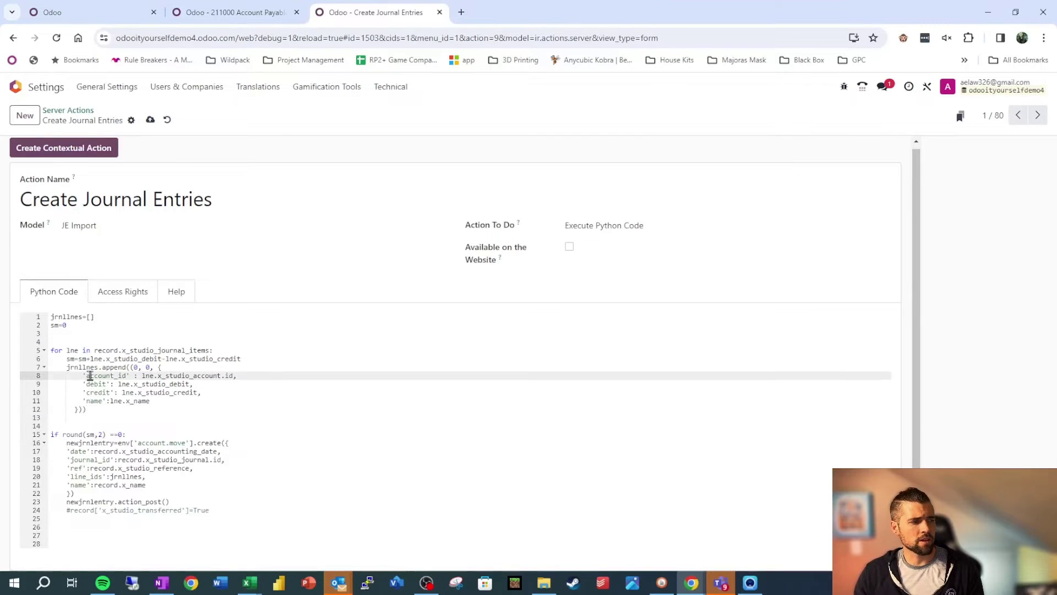
pyautogui.moveTo(87, 377); pyautogui.dragTo(123, 376)
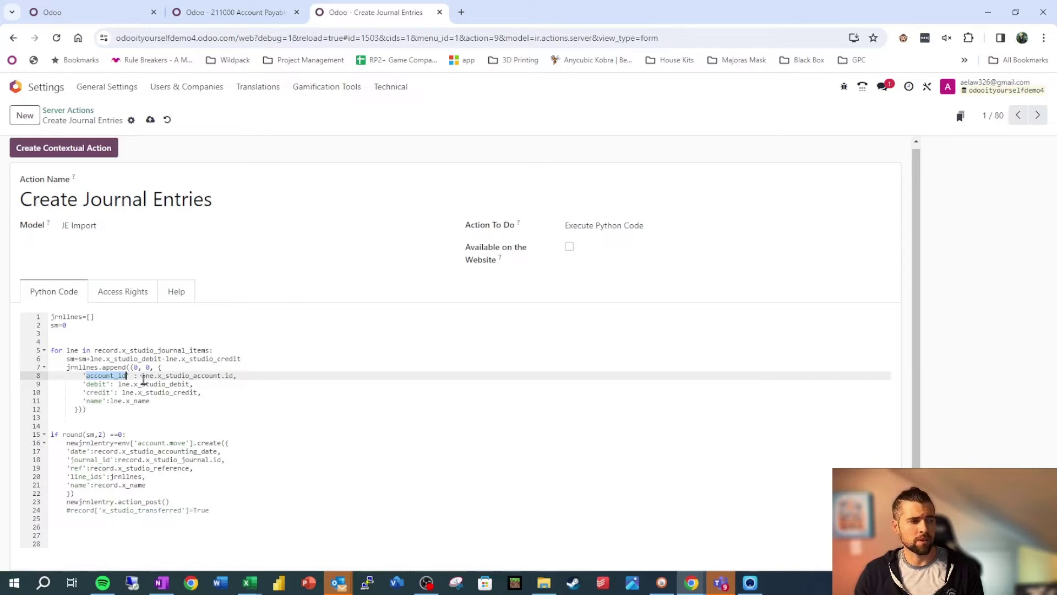
pyautogui.moveTo(142, 375); pyautogui.dragTo(230, 377)
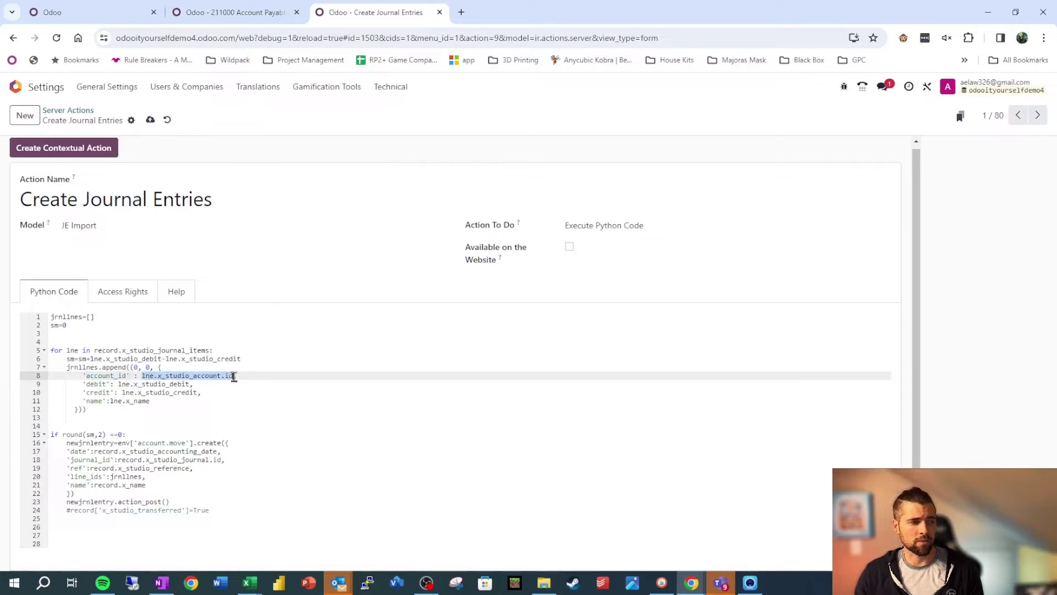
pyautogui.moveTo(87, 384); pyautogui.dragTo(101, 385)
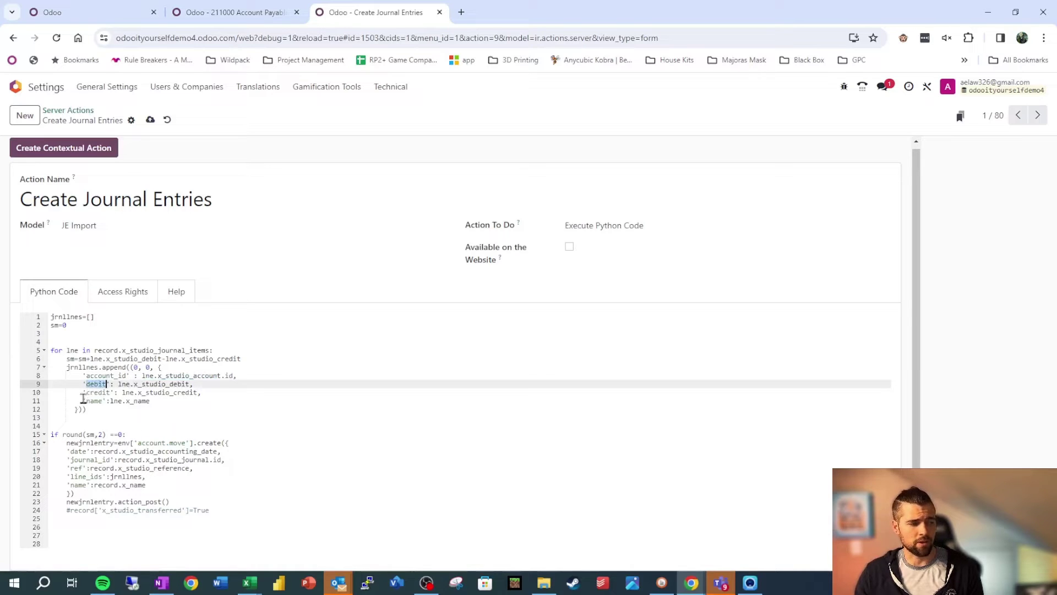
pyautogui.moveTo(119, 384); pyautogui.dragTo(188, 383)
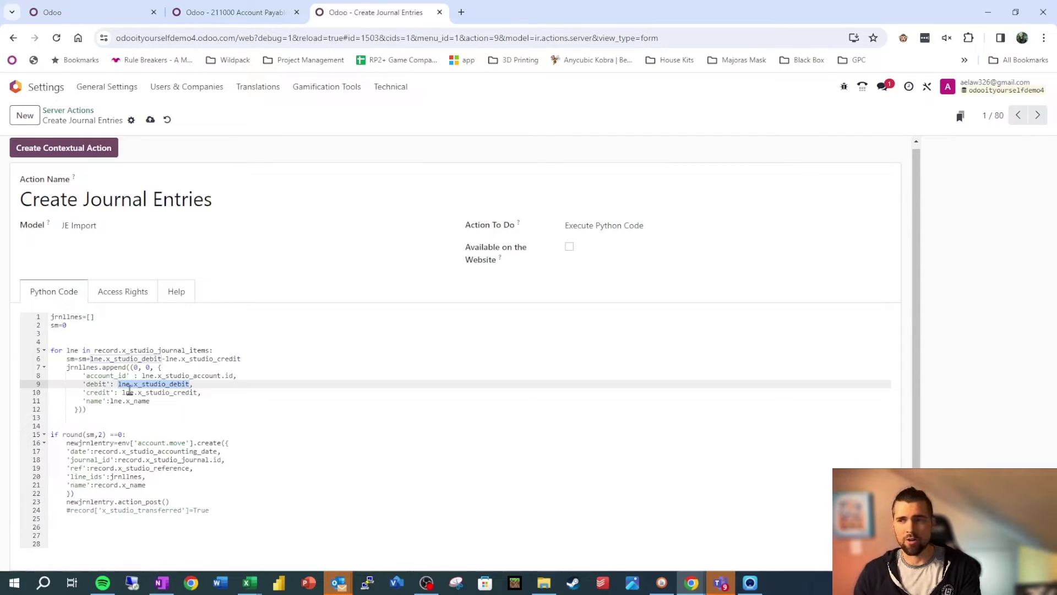
# Step: Examine the if round(sm,2) ==0 block and the date, journal_id, ref, line_ids and name arguments of its account.move create call
pyautogui.click(212, 510)
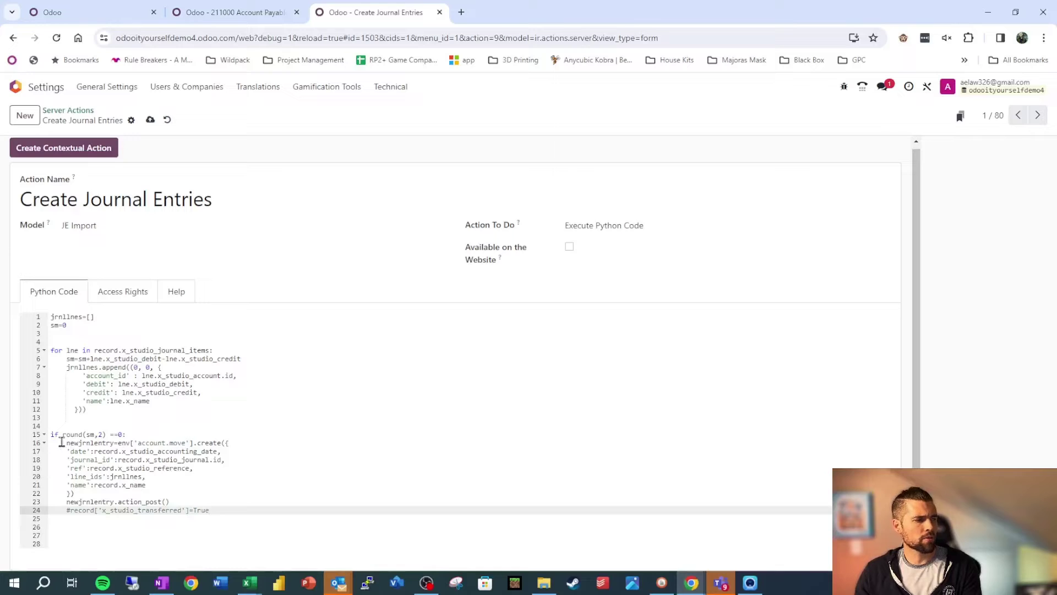
pyautogui.moveTo(55, 434); pyautogui.dragTo(109, 441)
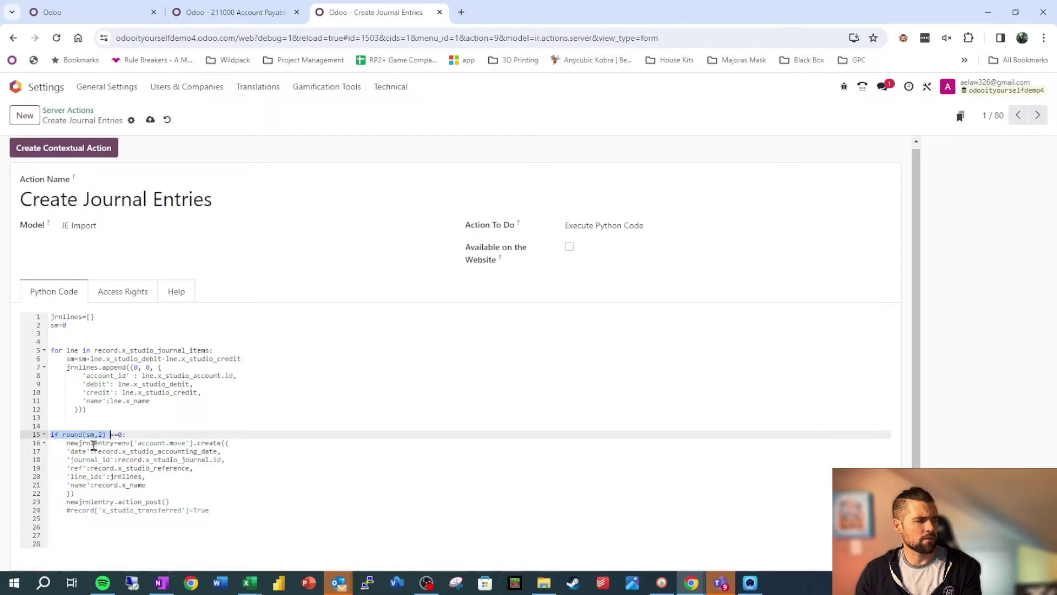
pyautogui.click(91, 434)
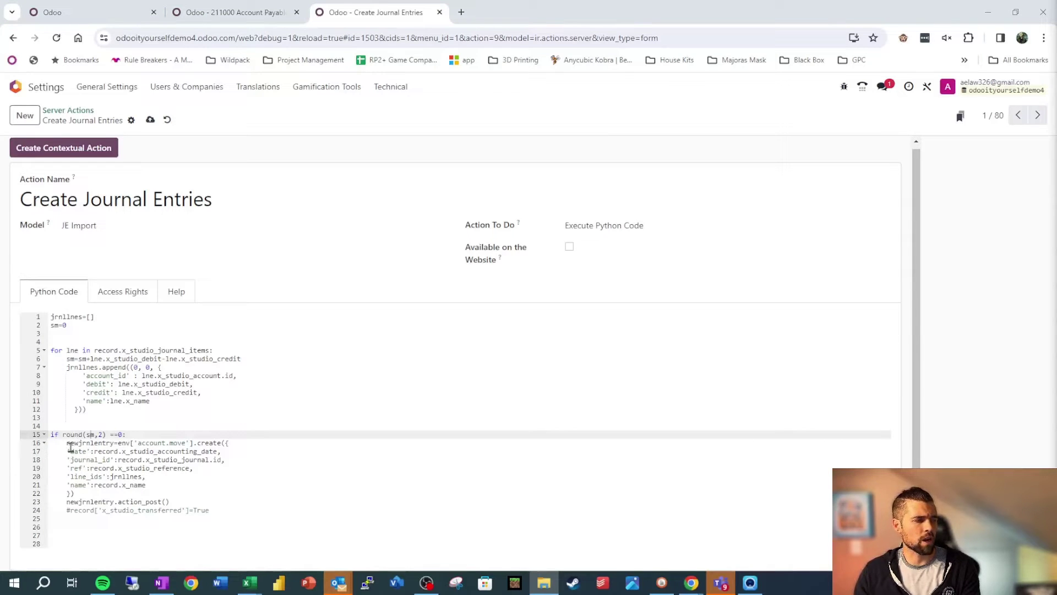
pyautogui.moveTo(66, 443); pyautogui.dragTo(115, 443)
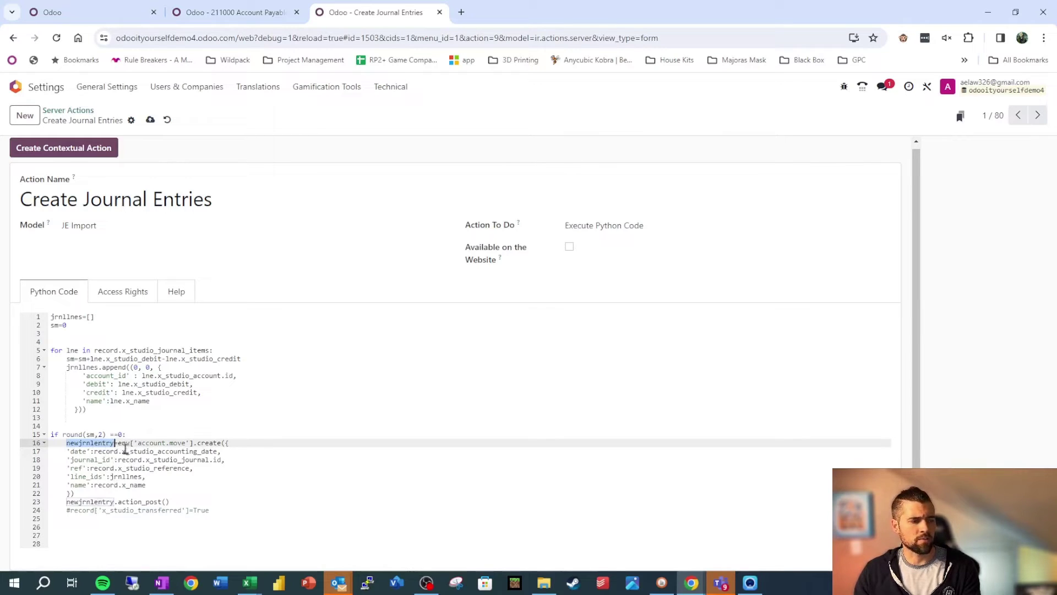
pyautogui.click(119, 443)
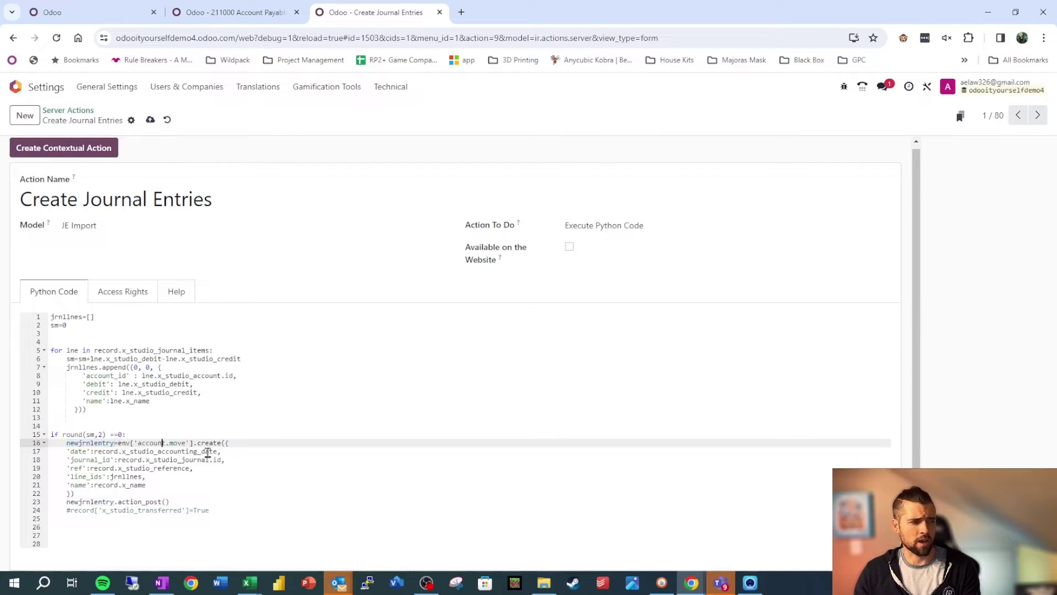
pyautogui.click(82, 452)
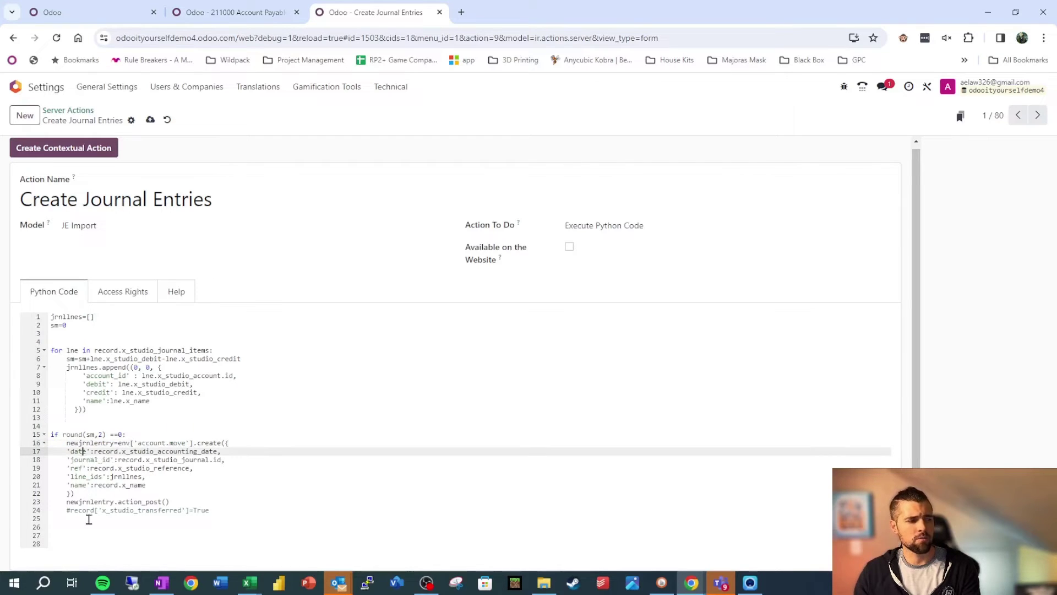
pyautogui.click(97, 461)
pyautogui.click(78, 469)
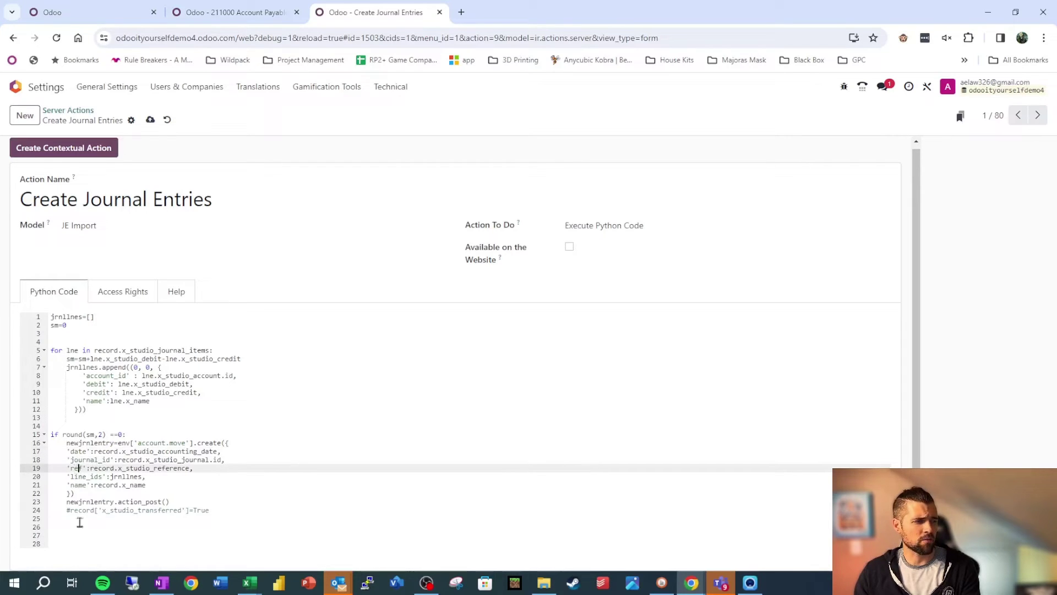
pyautogui.click(86, 477)
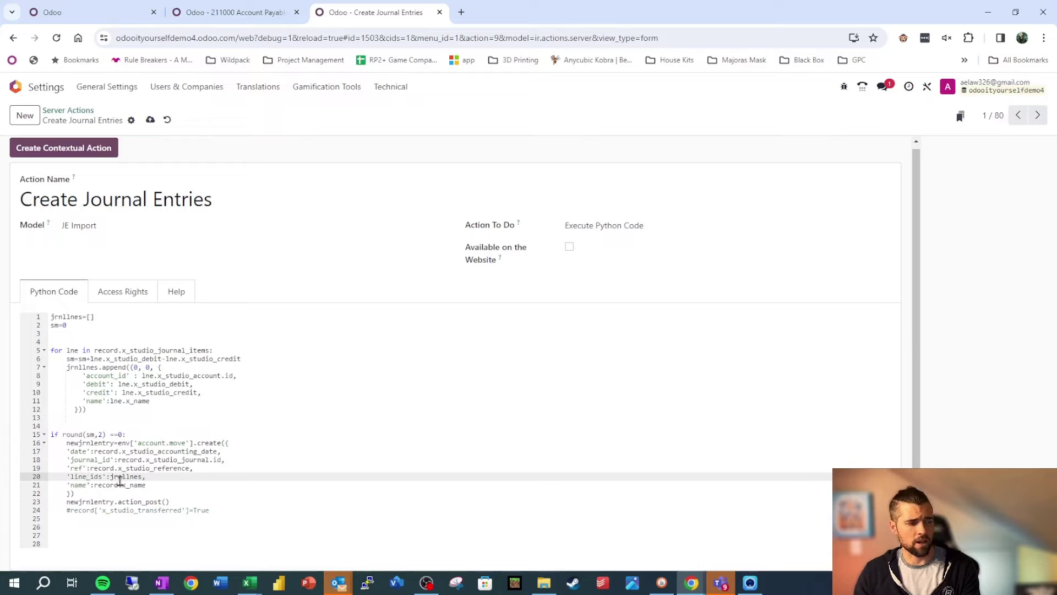
pyautogui.click(79, 485)
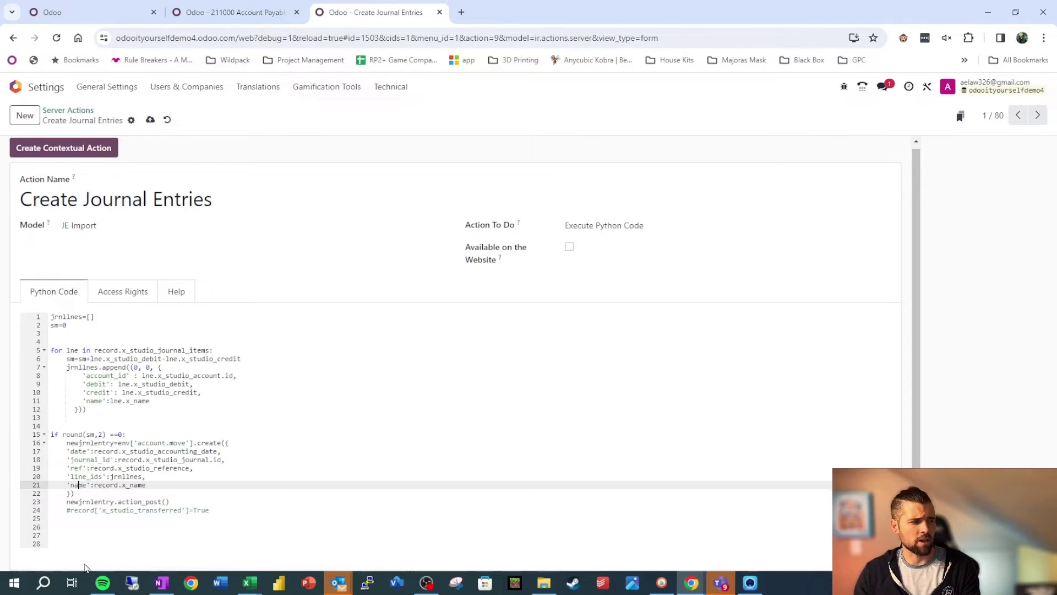
pyautogui.click(74, 494)
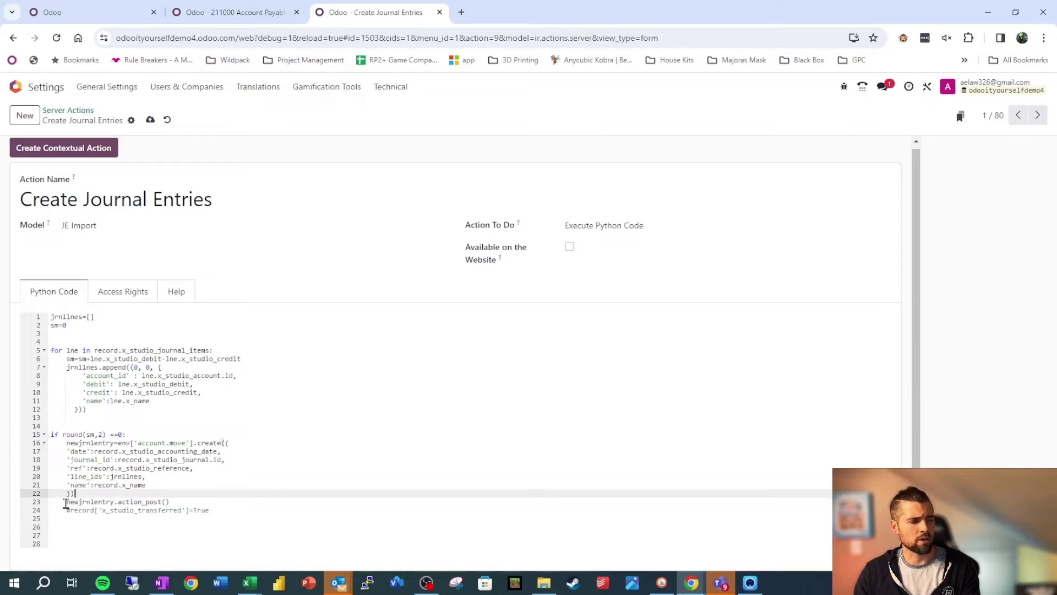
# Step: Uncomment the record['x_studio_transferred']=True line below newjrnlentry.action_post()
pyautogui.moveTo(65, 503); pyautogui.dragTo(176, 500)
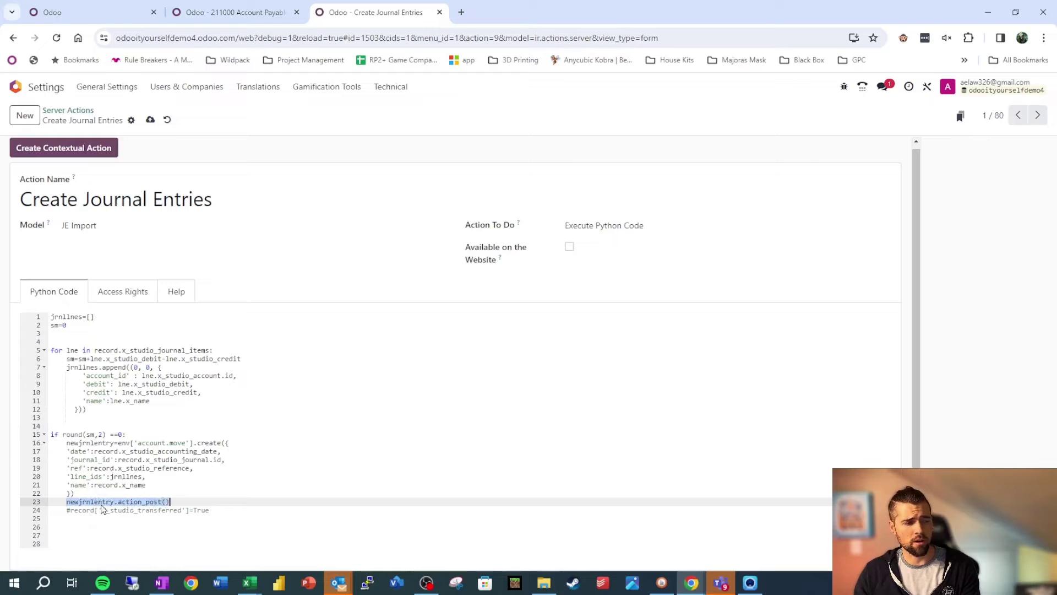
pyautogui.click(70, 510)
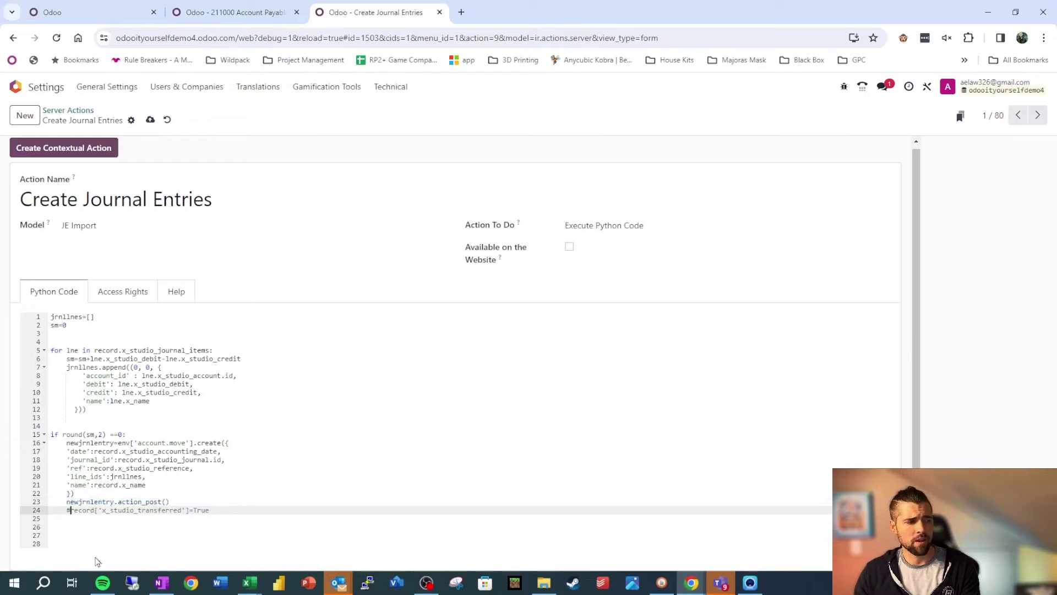
pyautogui.press('BackSpace')
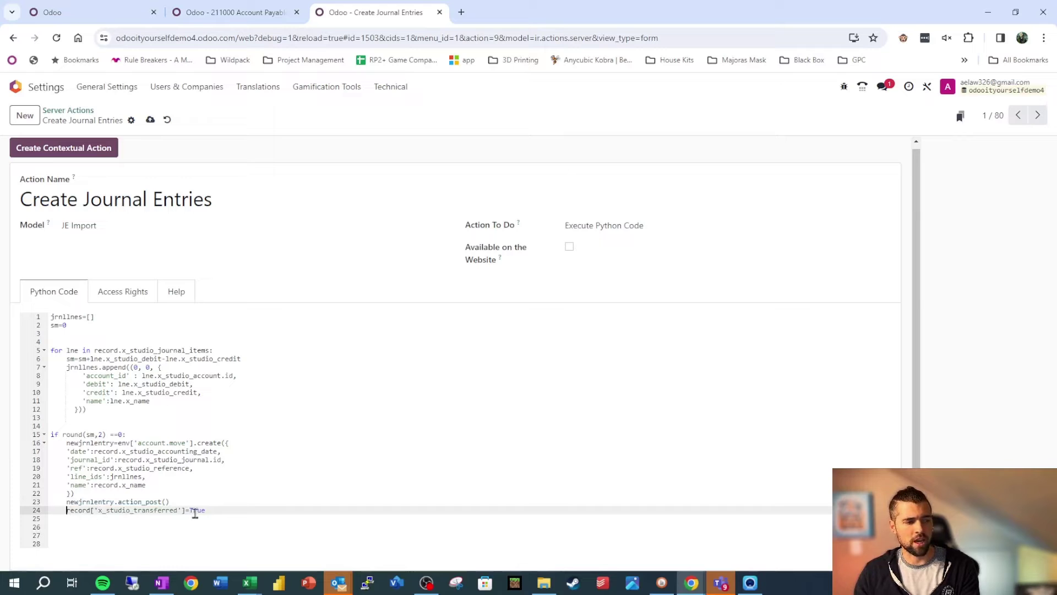
# Step: Return to the Studio session and open the JE Line Item Import list from the Accounting menus
pyautogui.click(116, 22)
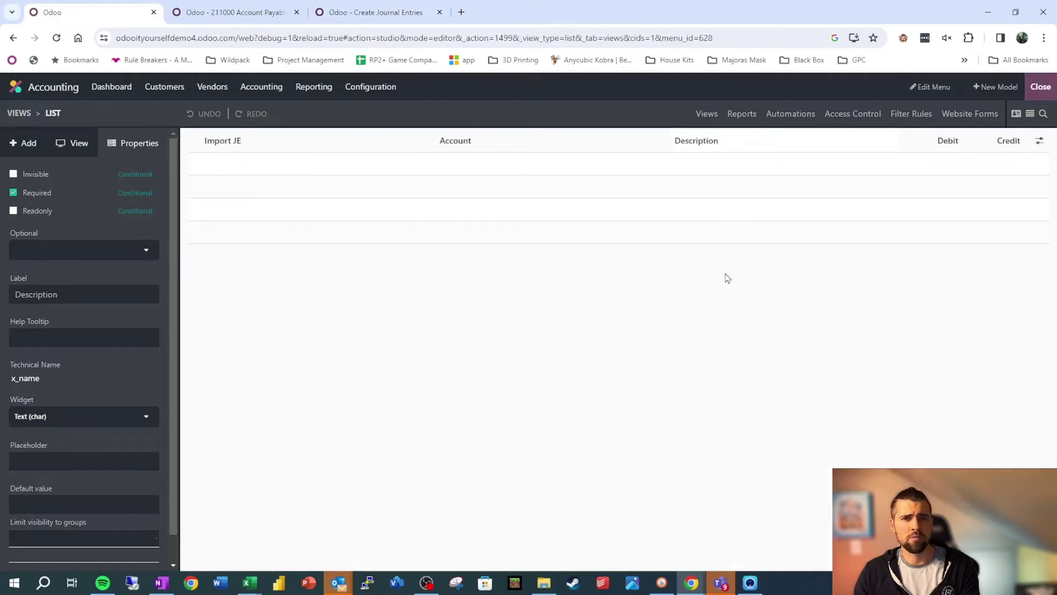
pyautogui.click(263, 90)
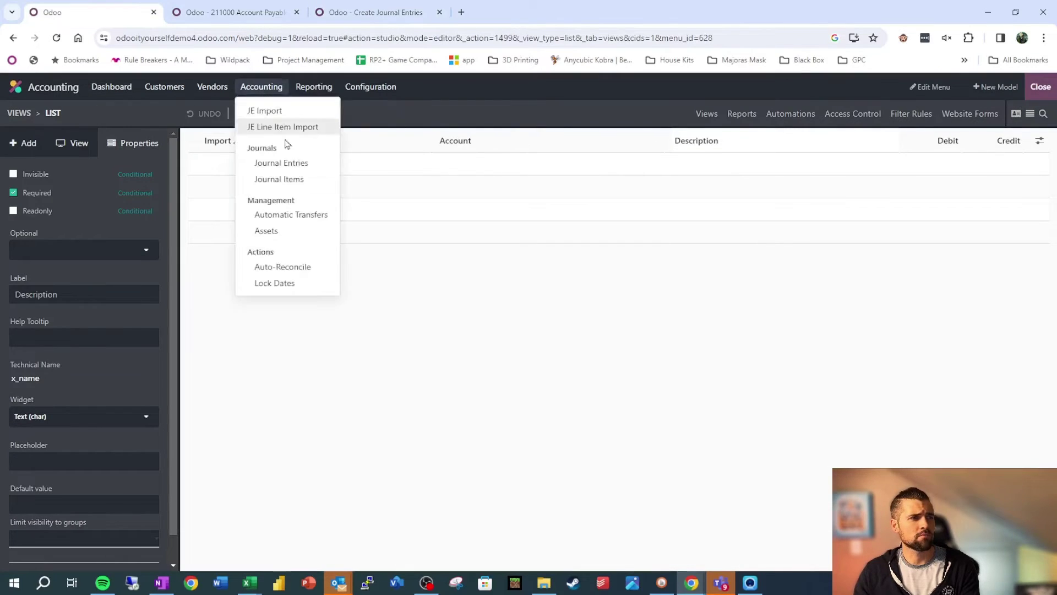
pyautogui.click(282, 125)
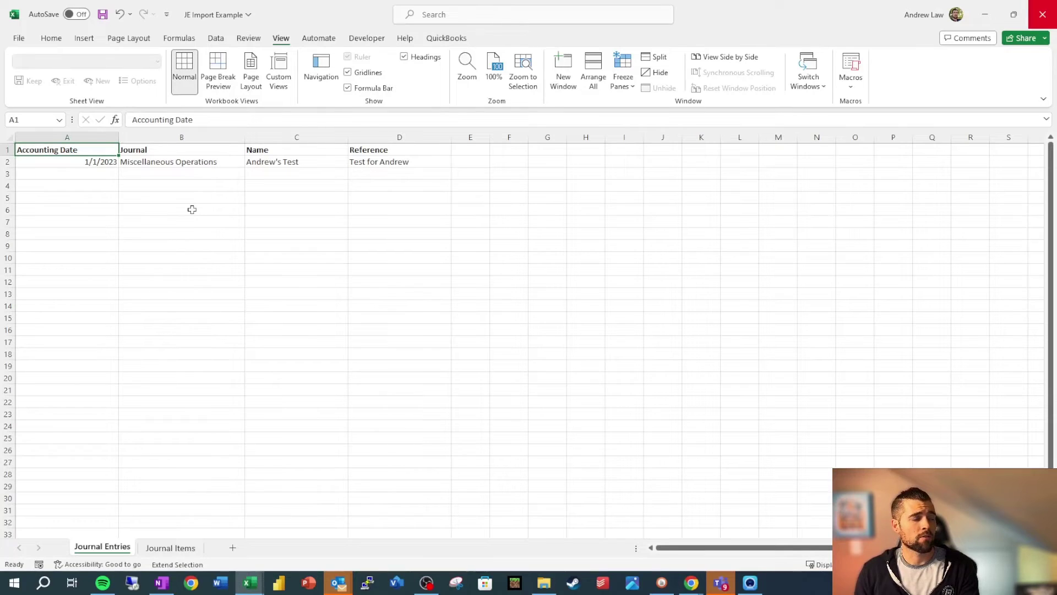
# Step: Review the column headers of the Journal Entries and Journal Items sheets in the JE Import Example workbook
pyautogui.press('Right')
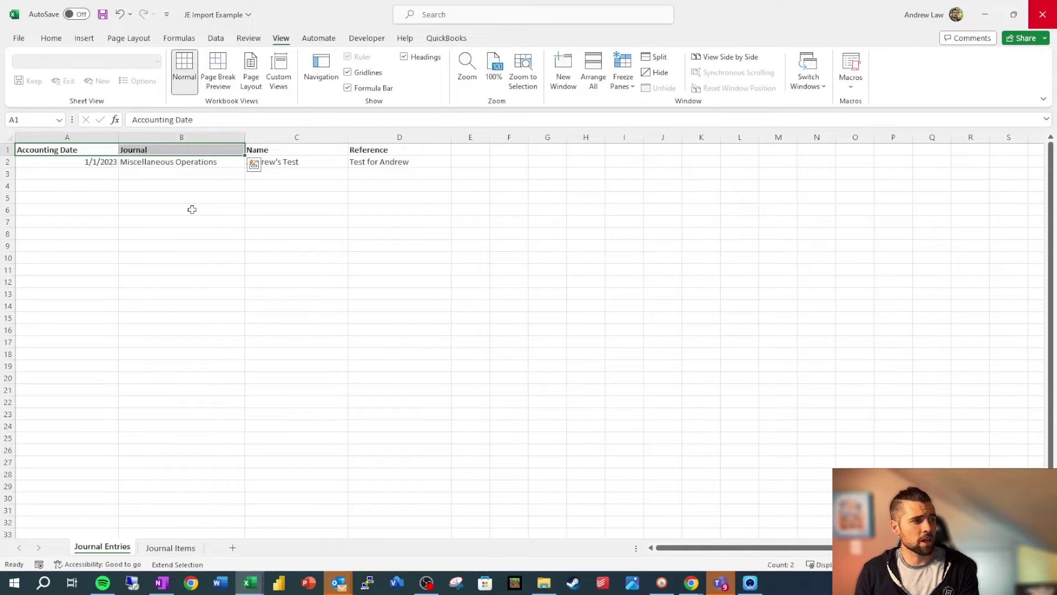
pyautogui.press('Right')
pyautogui.press('Right')
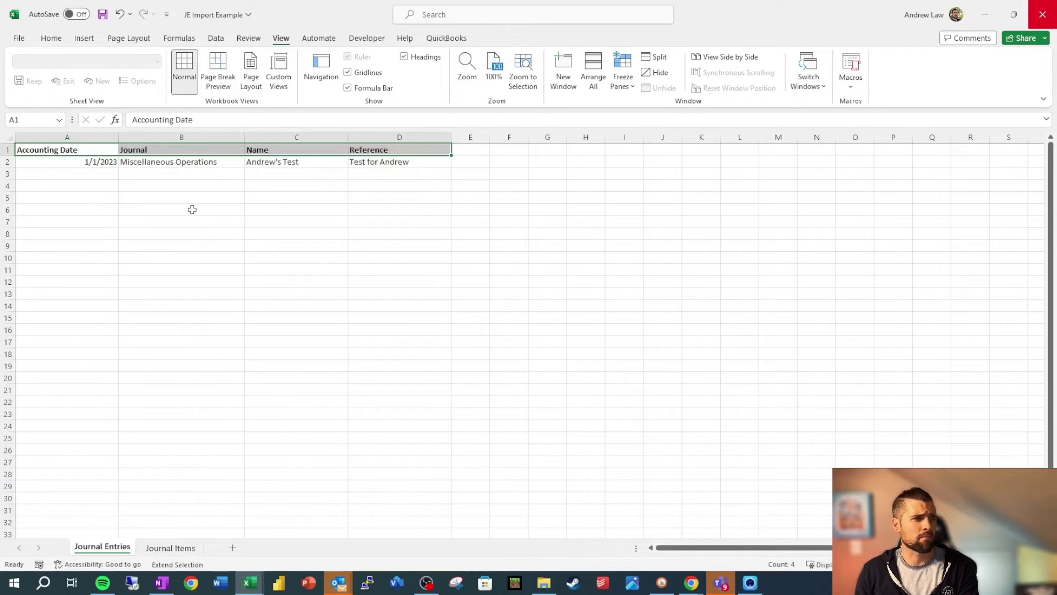
pyautogui.hotkey('ctrl', 'pagedown')
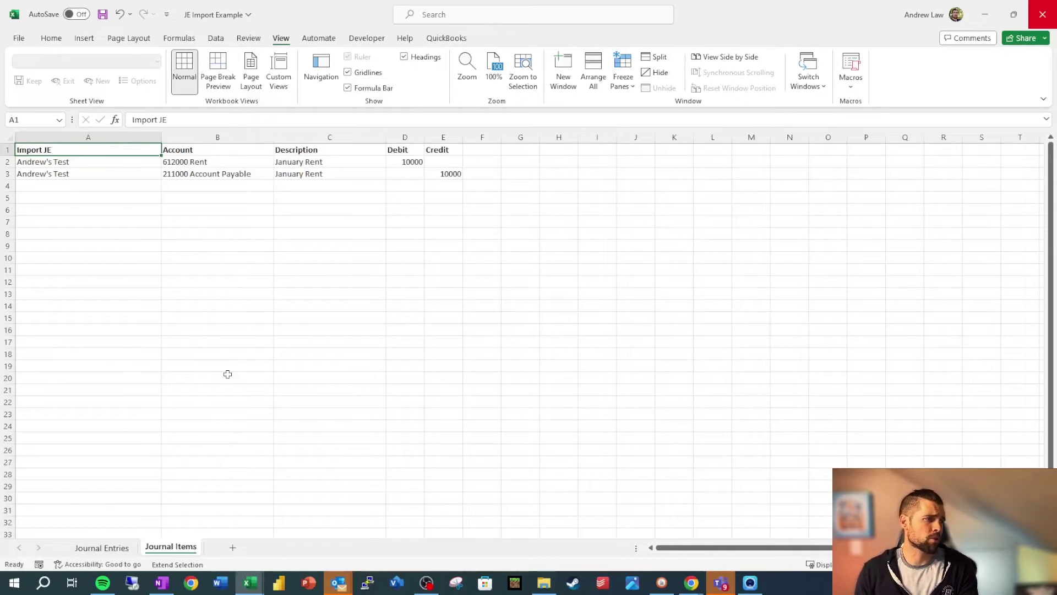
pyautogui.press('Right')
pyautogui.press('Right')
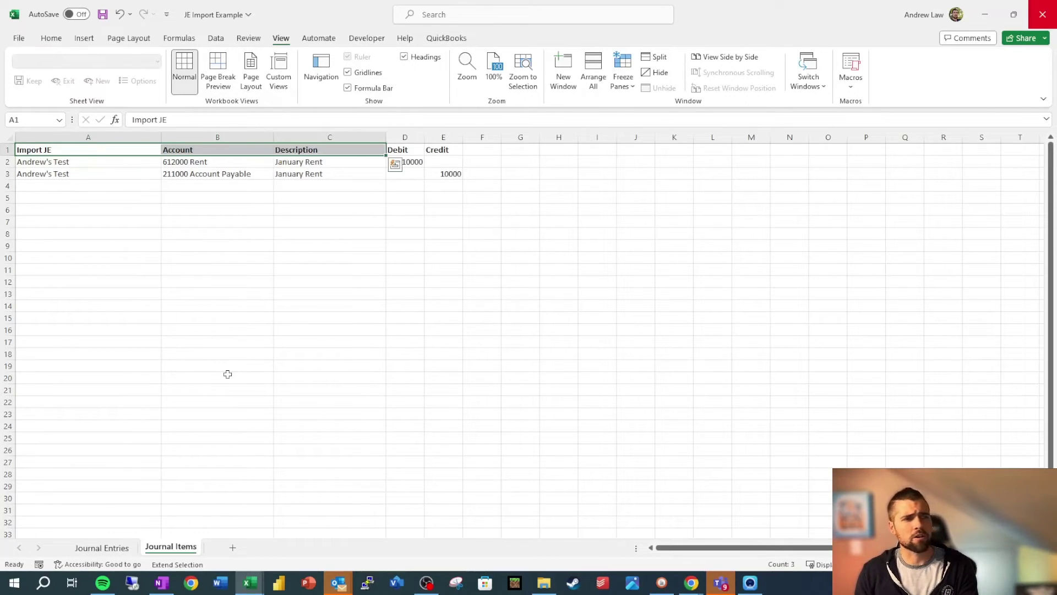
pyautogui.press('Right')
pyautogui.press('Right')
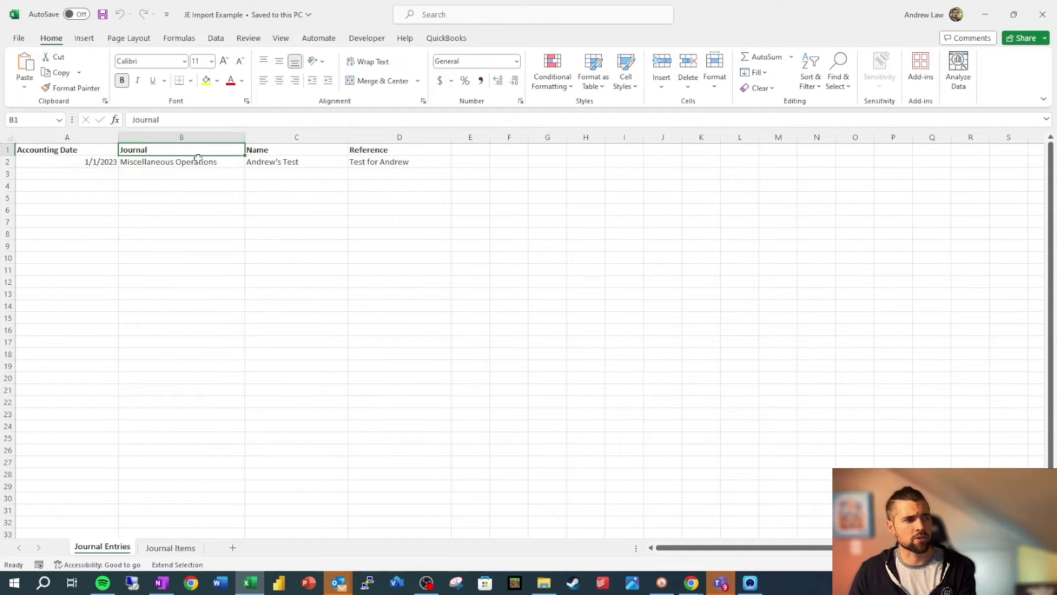
pyautogui.click(177, 548)
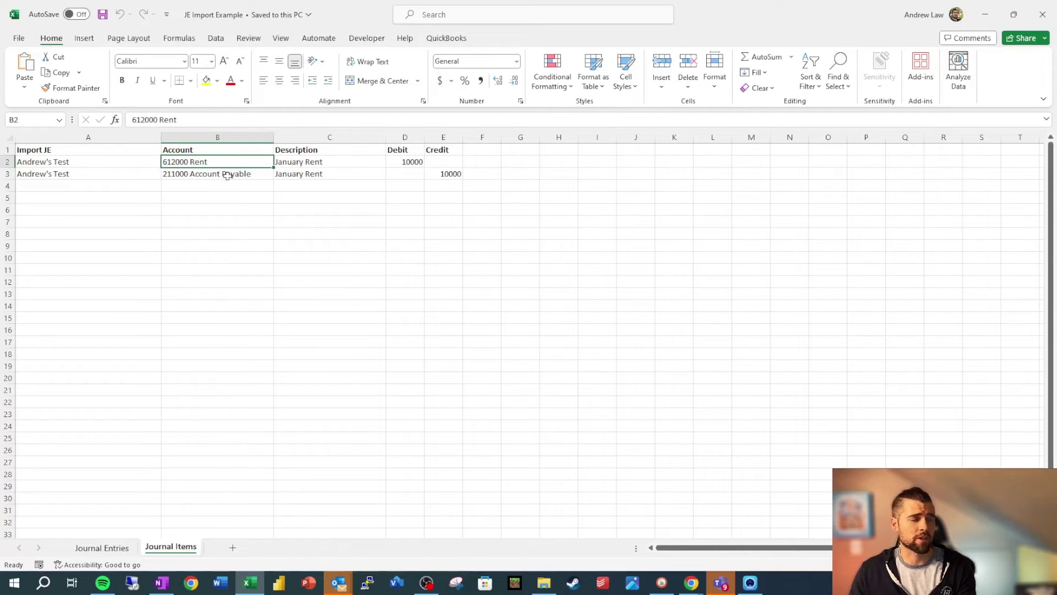
# Step: Switch to Odoo in Chrome and import the Journal Entries sheet of JE Import Example.xlsx into the JE Import list
pyautogui.hotkey('alt', 'Tab')
pyautogui.click(88, 12)
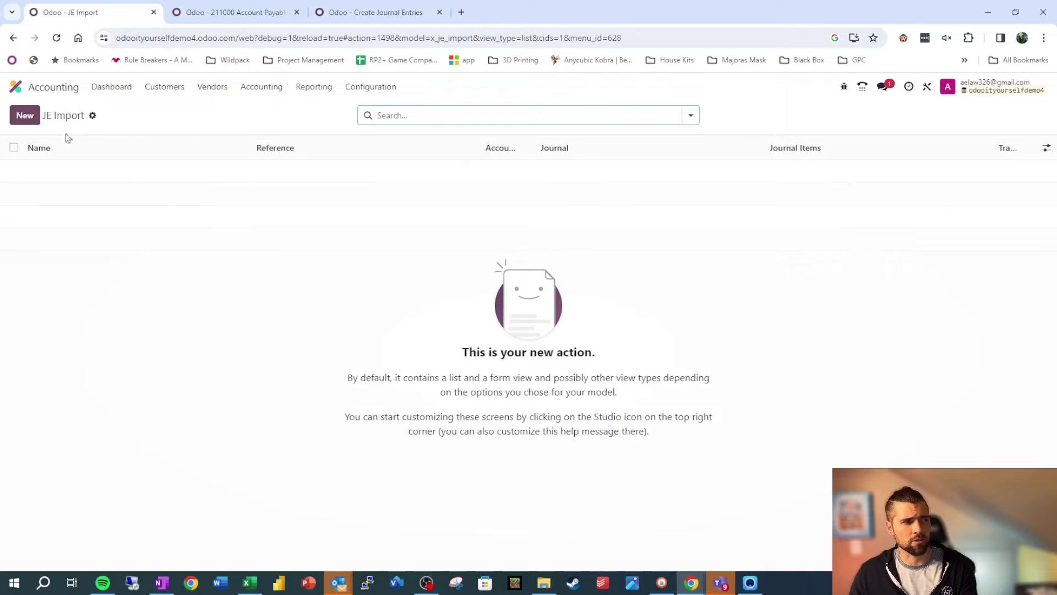
pyautogui.click(92, 117)
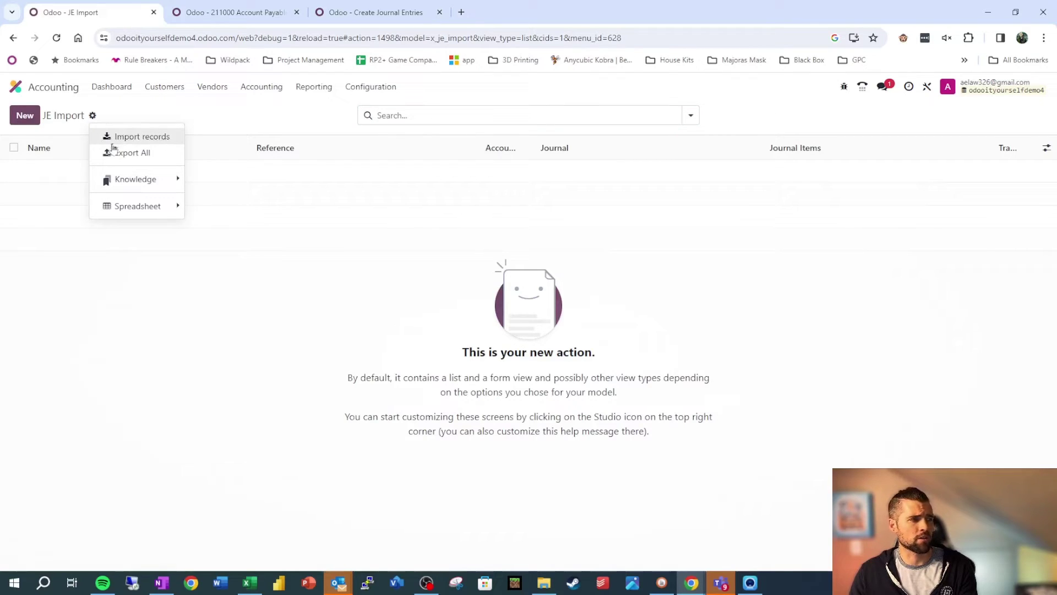
pyautogui.click(139, 136)
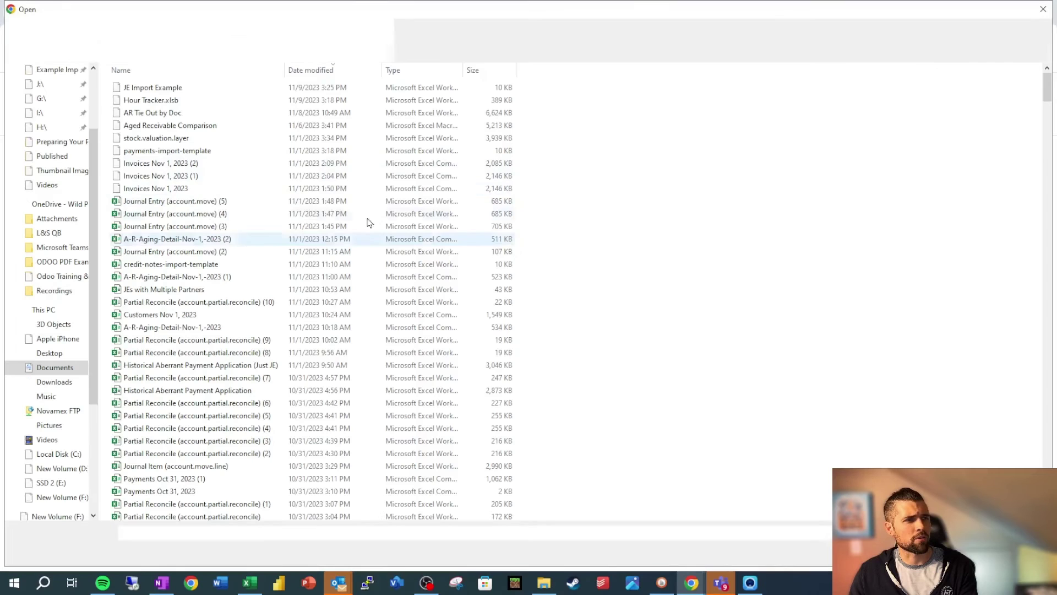
pyautogui.doubleClick(190, 91)
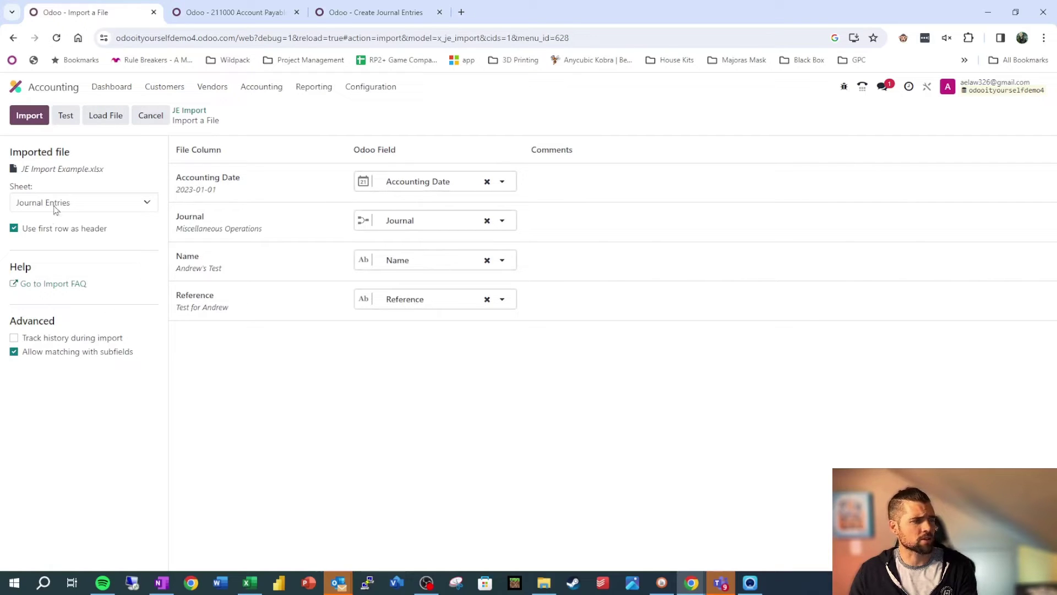
pyautogui.click(32, 125)
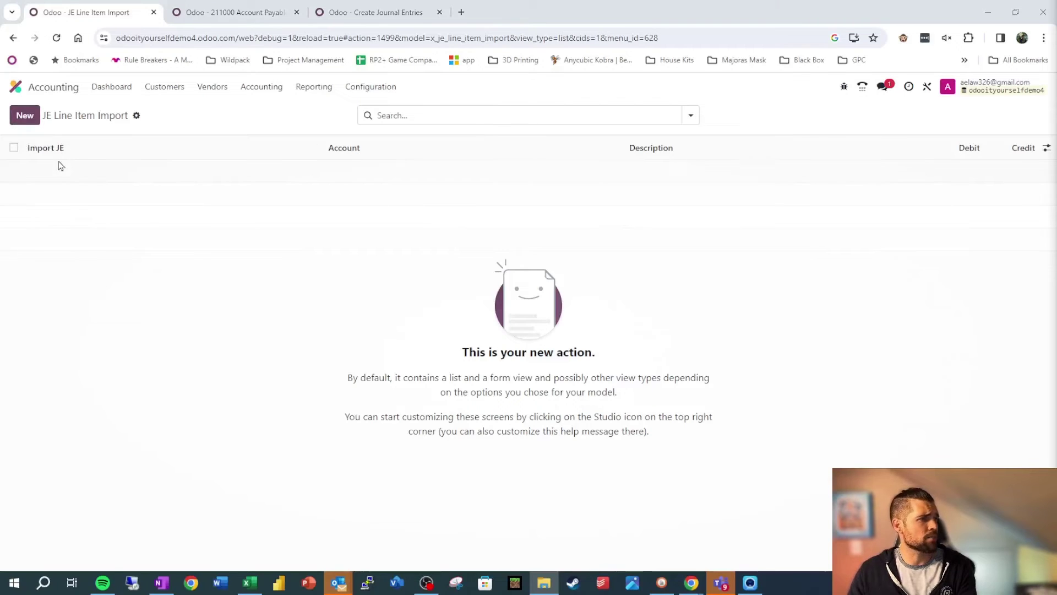
# Step: Import the Journal Items sheet of JE Import Example.xlsx into the JE Line Item Import list
pyautogui.click(136, 115)
pyautogui.click(157, 136)
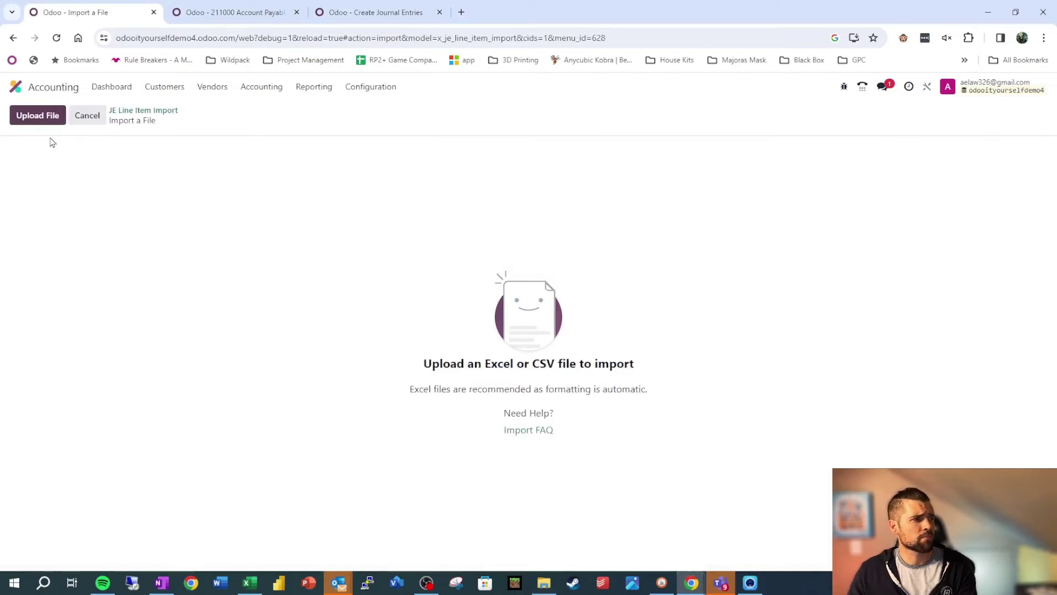
pyautogui.click(37, 115)
pyautogui.doubleClick(142, 87)
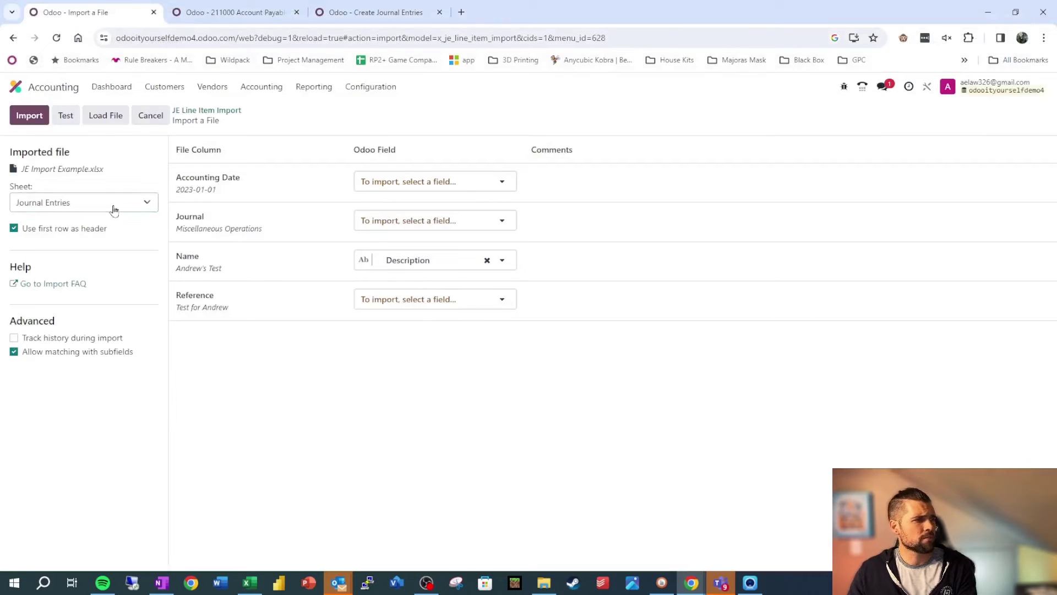
pyautogui.click(112, 205)
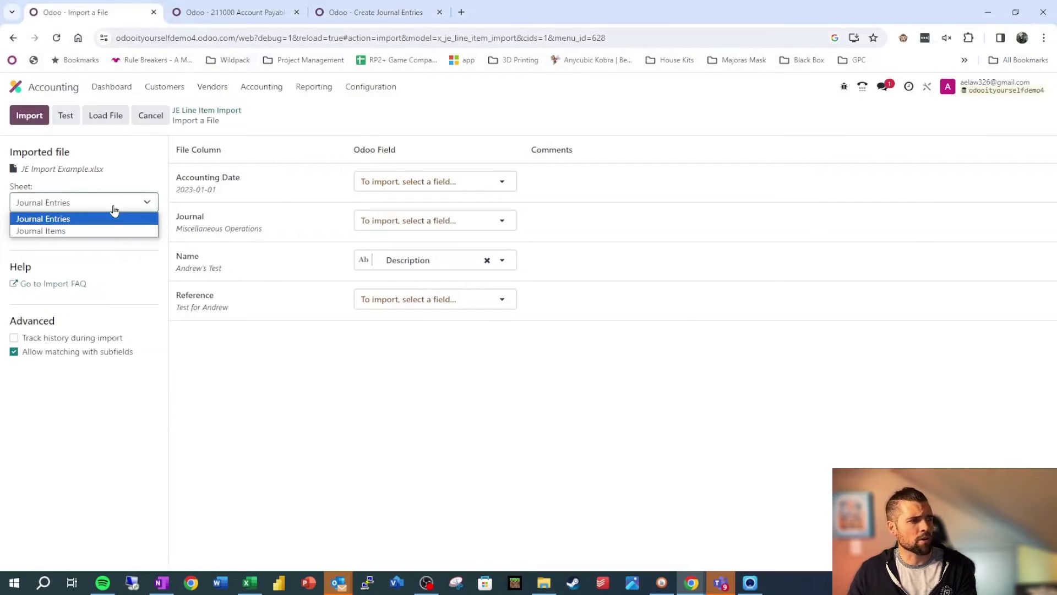
pyautogui.click(82, 231)
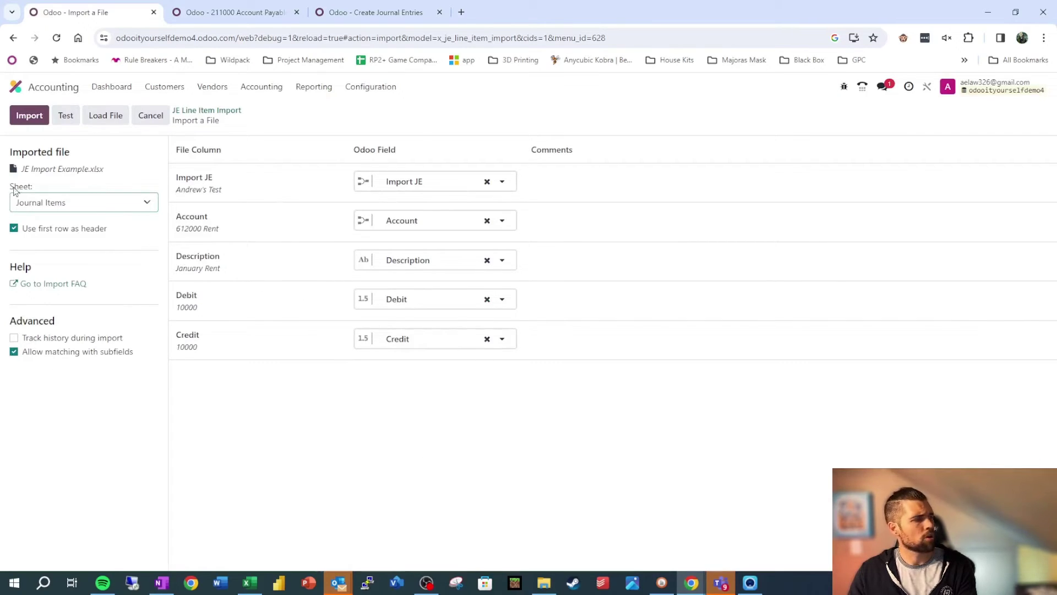
pyautogui.click(40, 122)
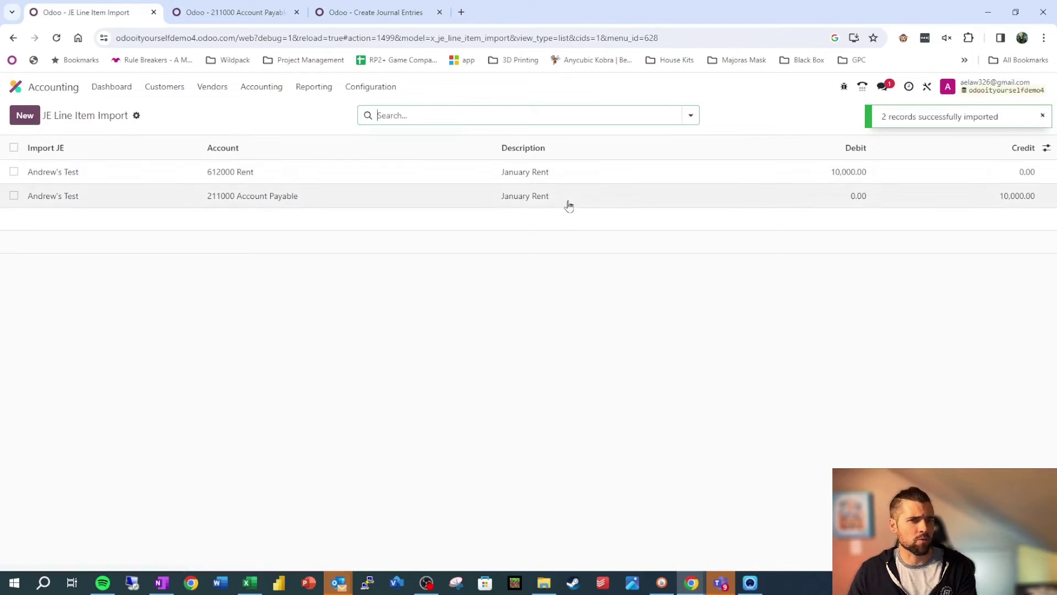
# Step: Make the Create Journal Entries server action a contextual action and reload the JE Import list
pyautogui.click(262, 86)
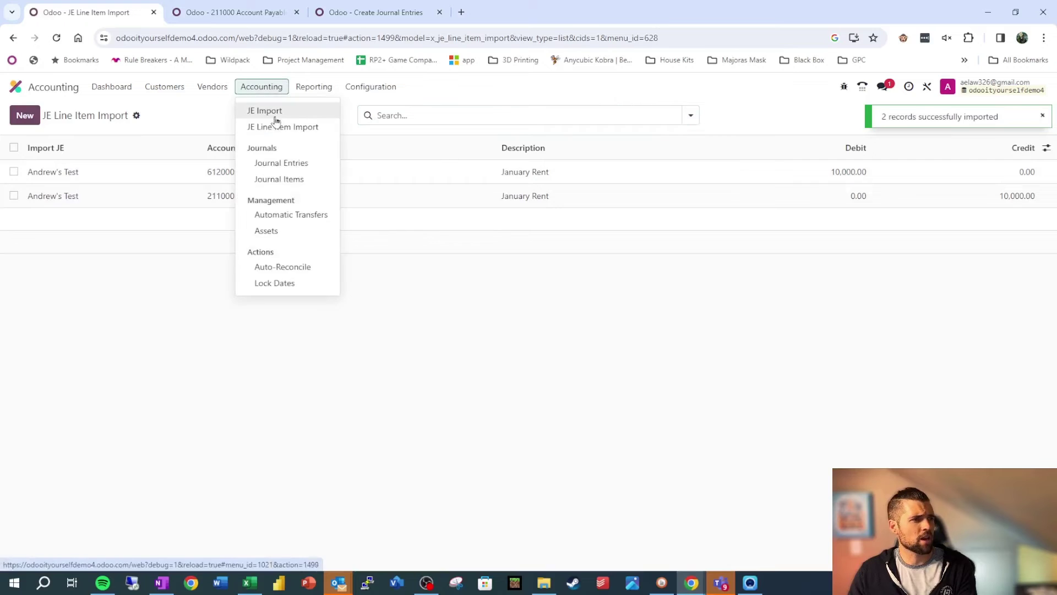
pyautogui.click(267, 111)
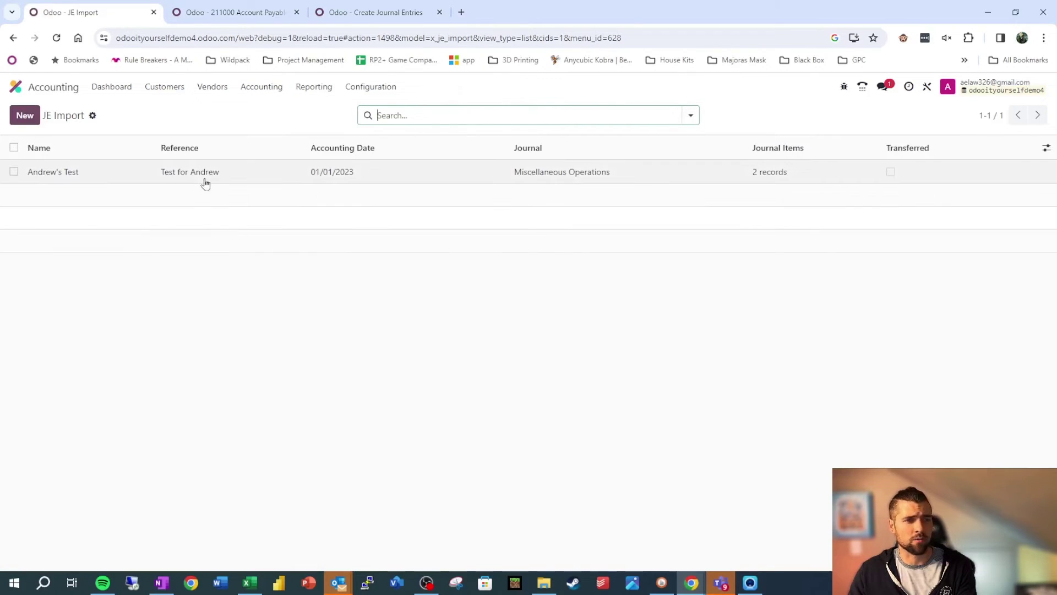
pyautogui.click(387, 19)
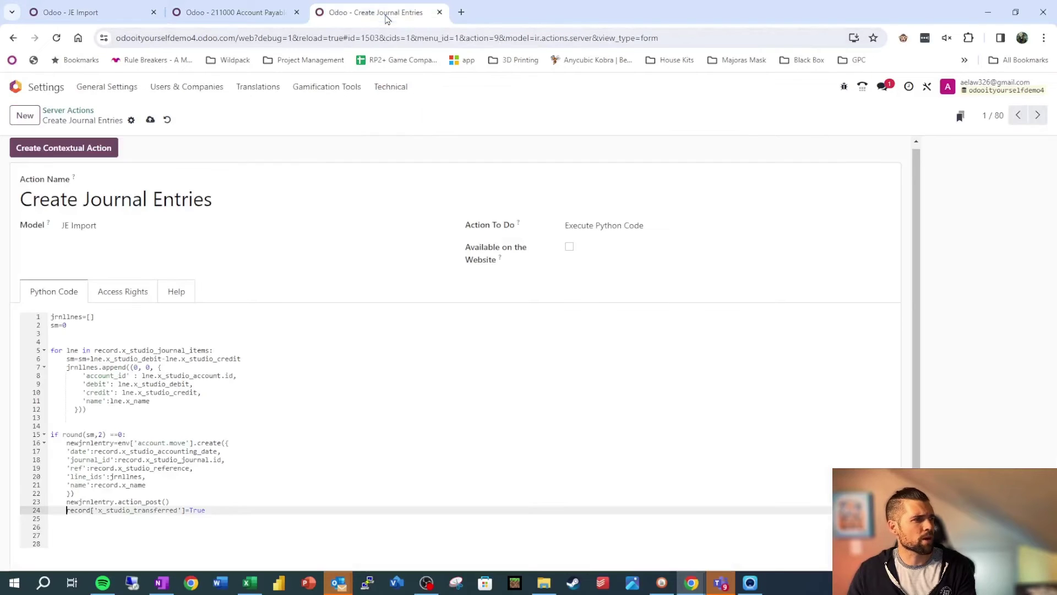
pyautogui.click(86, 154)
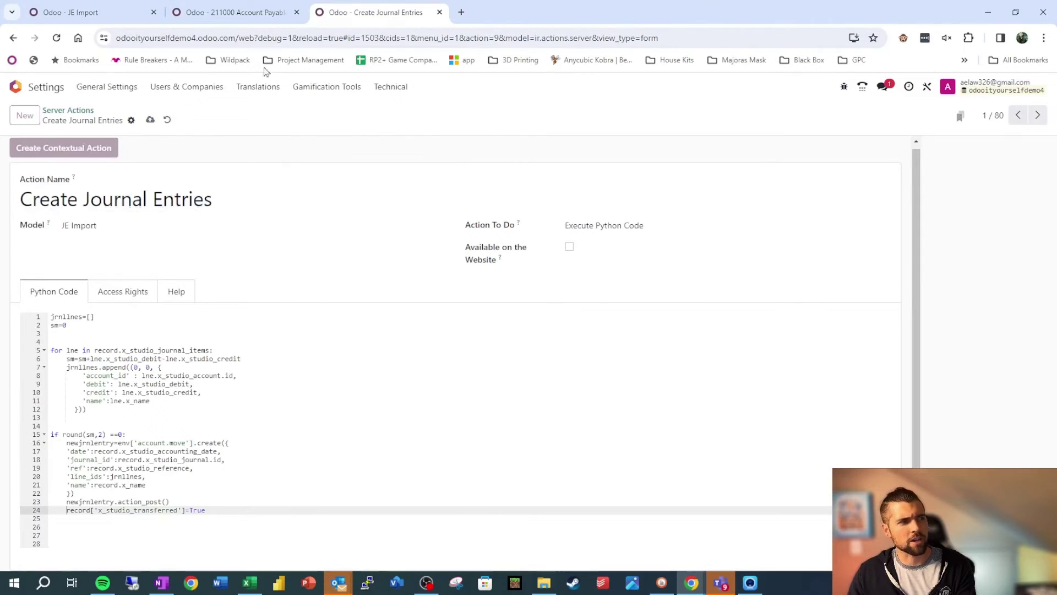
pyautogui.click(122, 15)
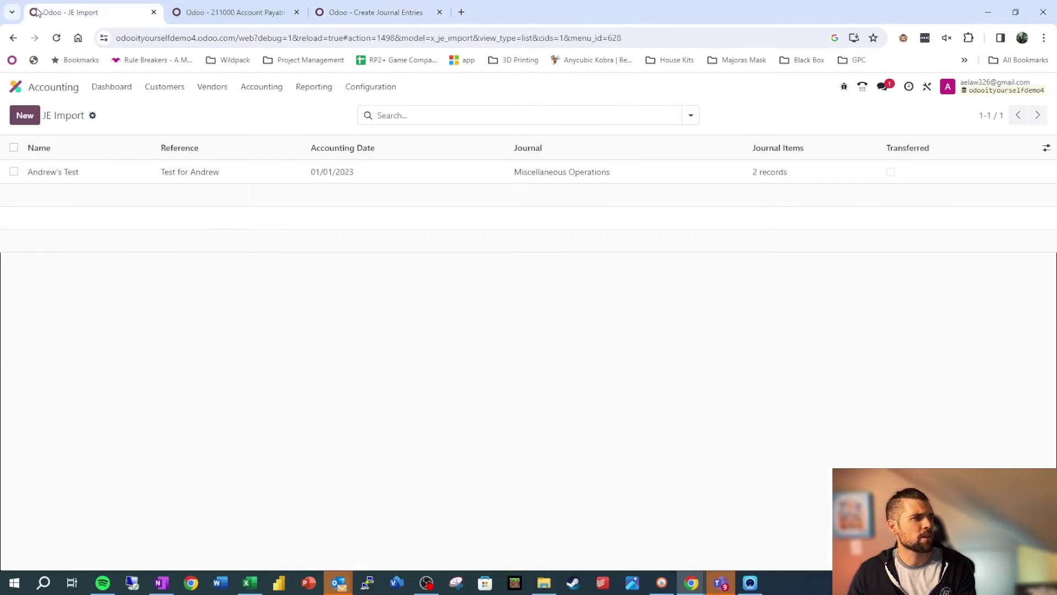
pyautogui.click(58, 39)
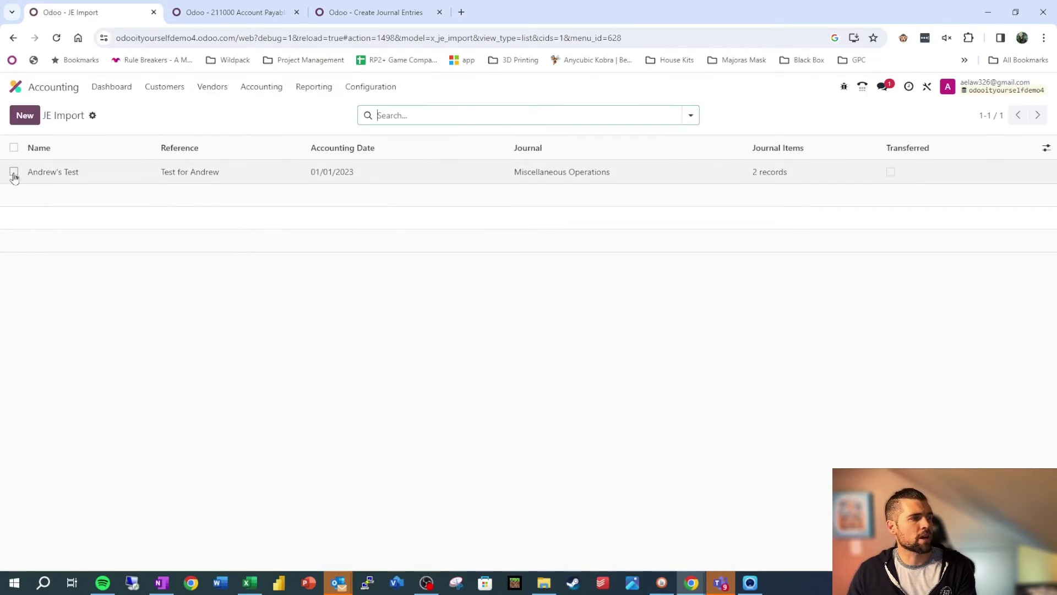
# Step: Run the Create Journal Entries action on the imported record in the JE Import list
pyautogui.click(14, 172)
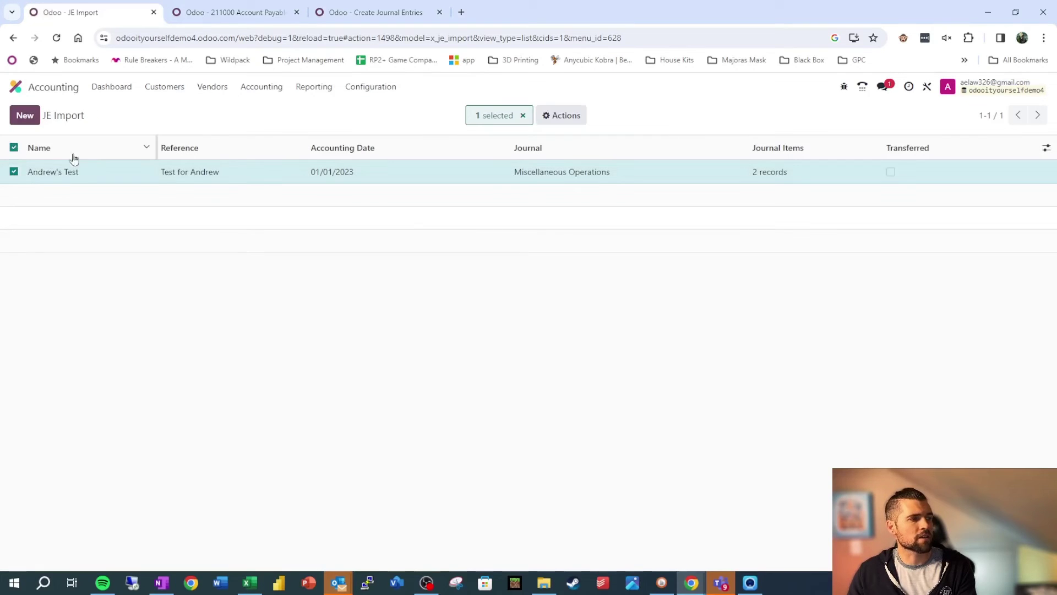
pyautogui.click(567, 116)
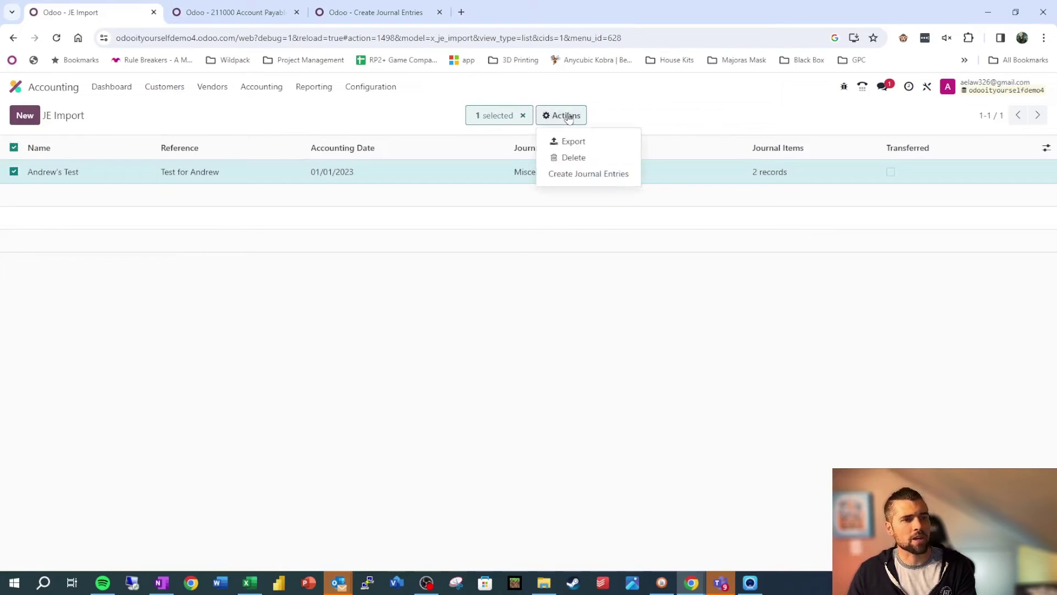
pyautogui.click(588, 175)
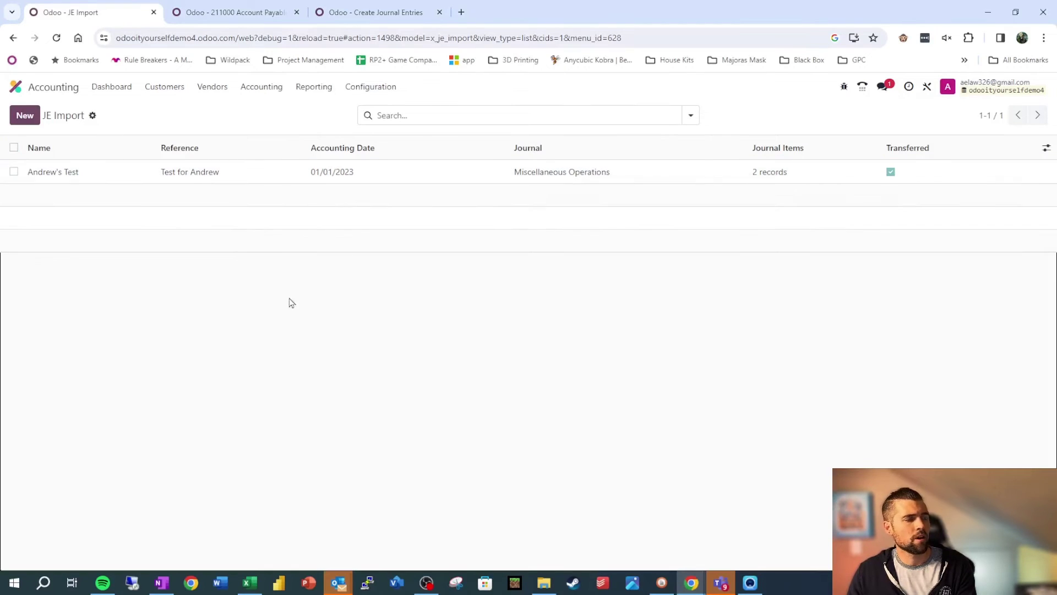
# Step: Inspect the 01/01/2023 Miscellaneous Operations entry in Journal Entries and return to the JE Import list
pyautogui.click(268, 87)
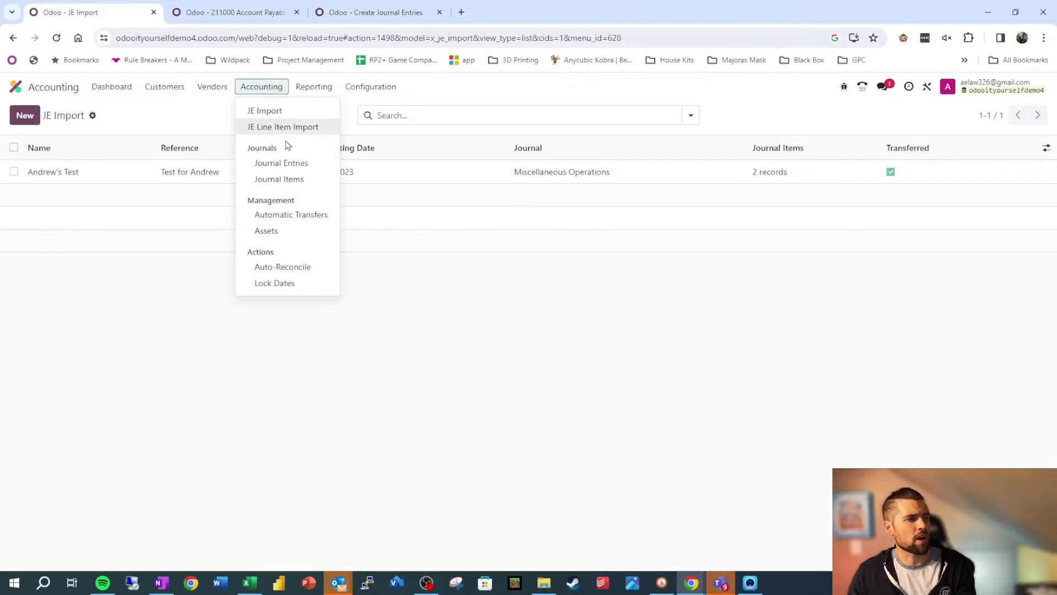
pyautogui.click(300, 169)
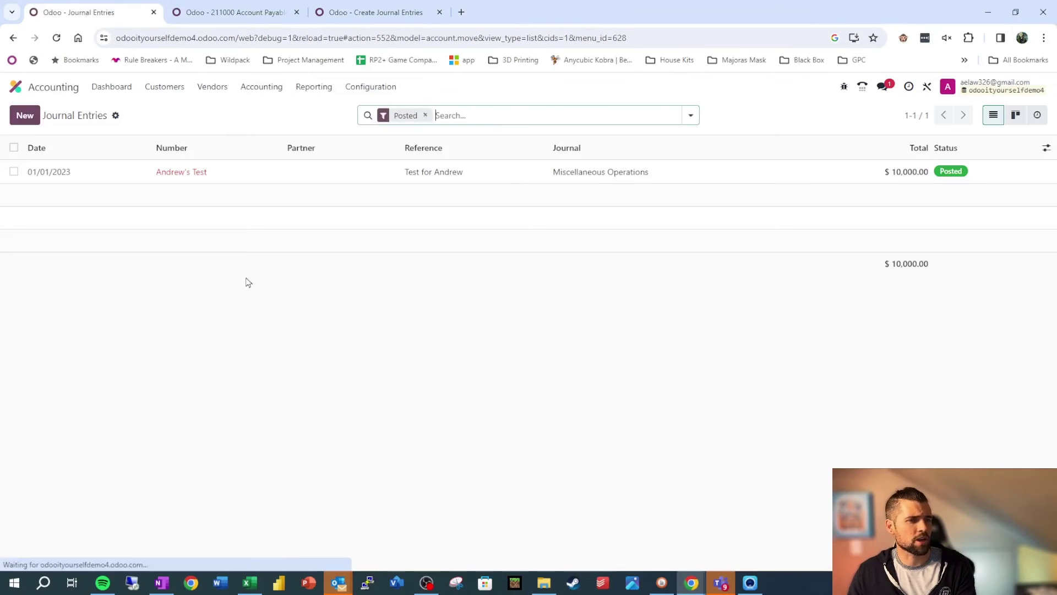
pyautogui.click(309, 172)
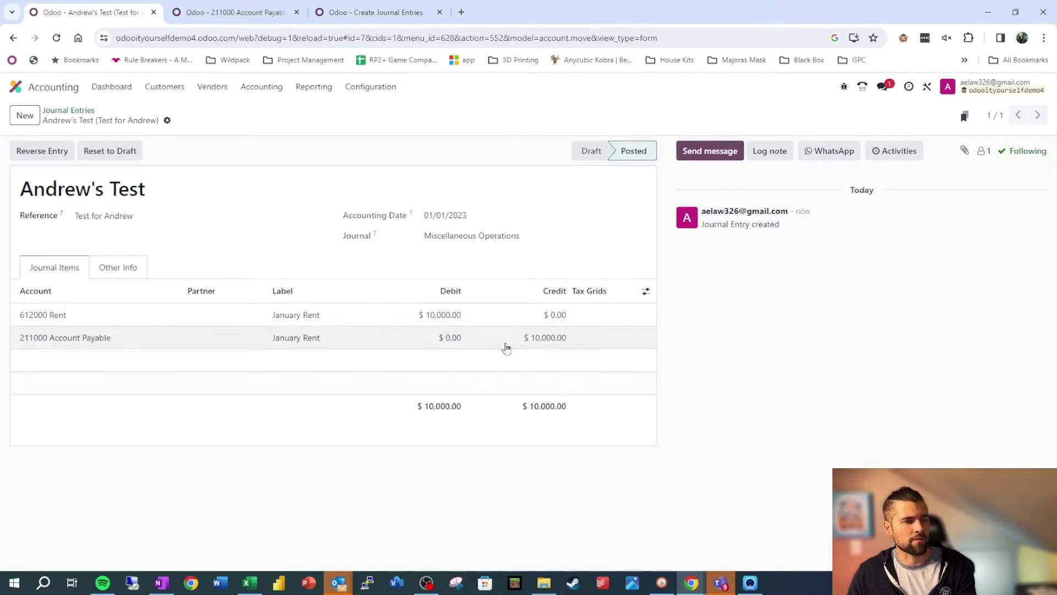
pyautogui.click(264, 93)
pyautogui.click(281, 112)
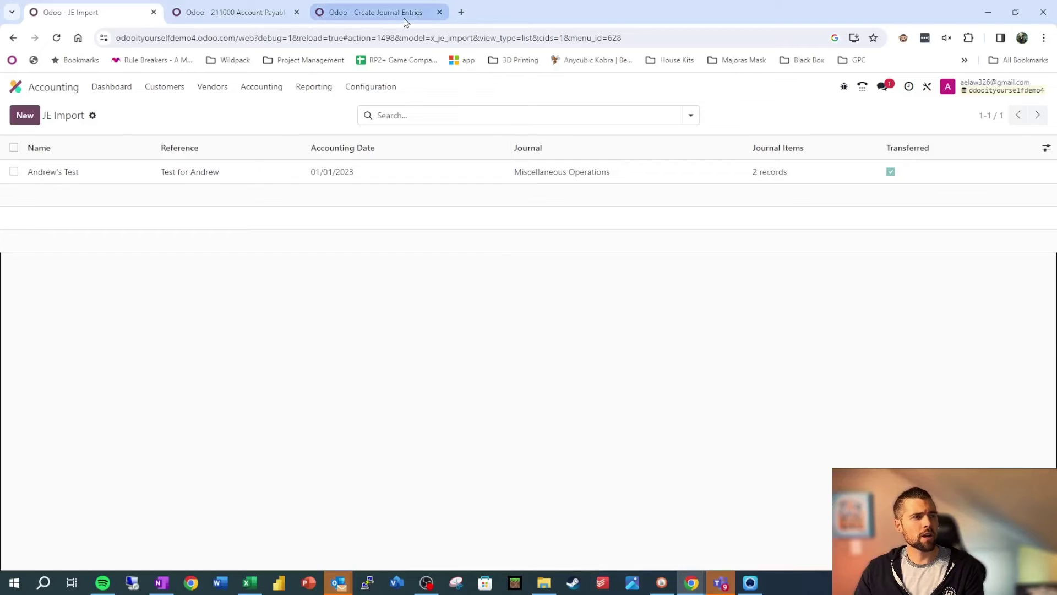
# Step: Duplicate the server action's browser tab and start a new record under Scheduled Actions there
pyautogui.click(407, 17)
pyautogui.rightClick(406, 17)
pyautogui.click(447, 125)
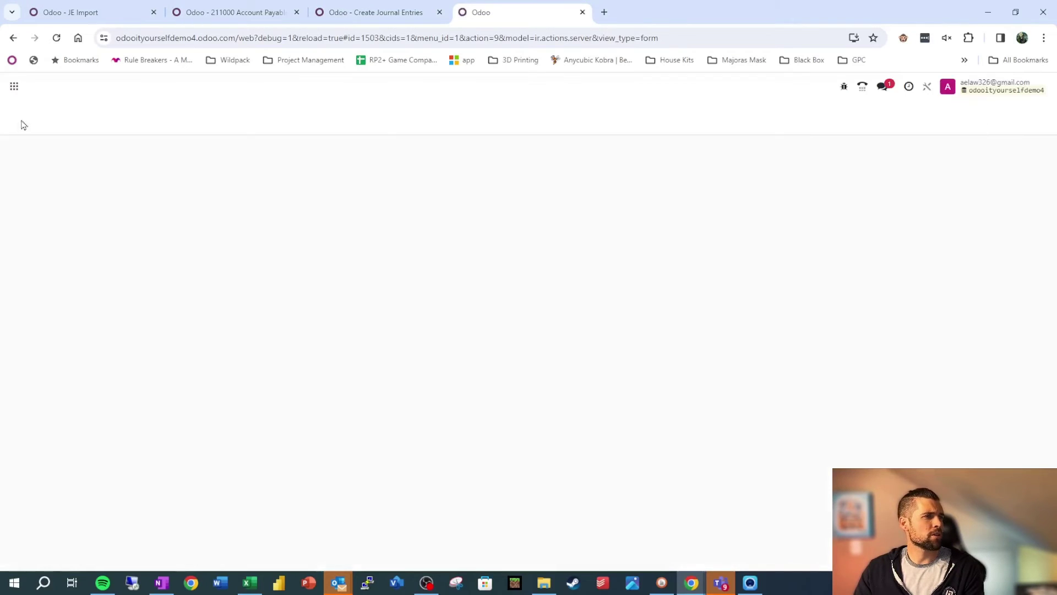
pyautogui.click(14, 88)
pyautogui.write('s')
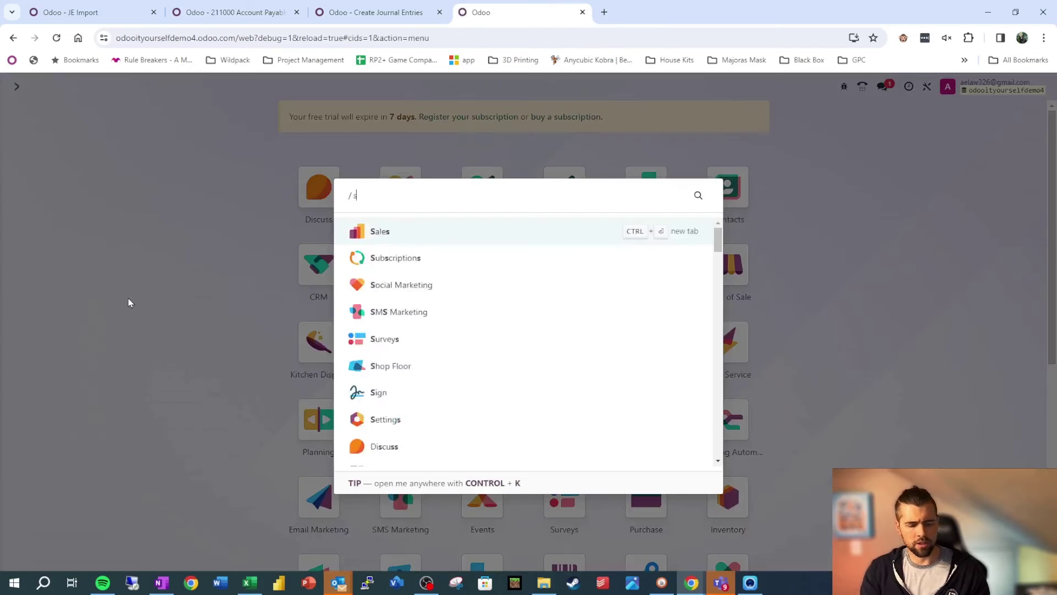
pyautogui.write('cheduled')
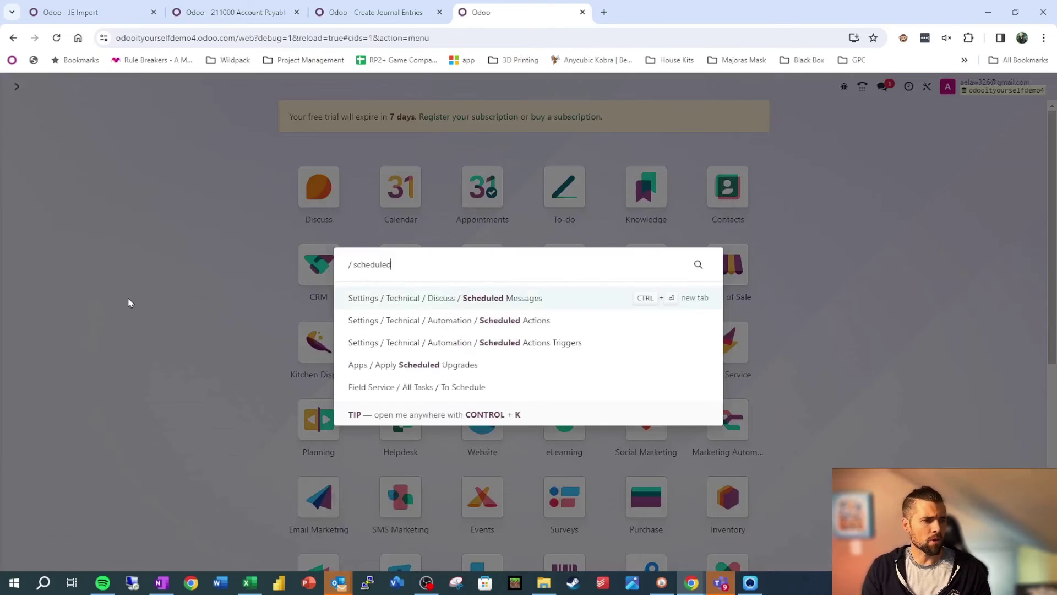
pyautogui.click(524, 325)
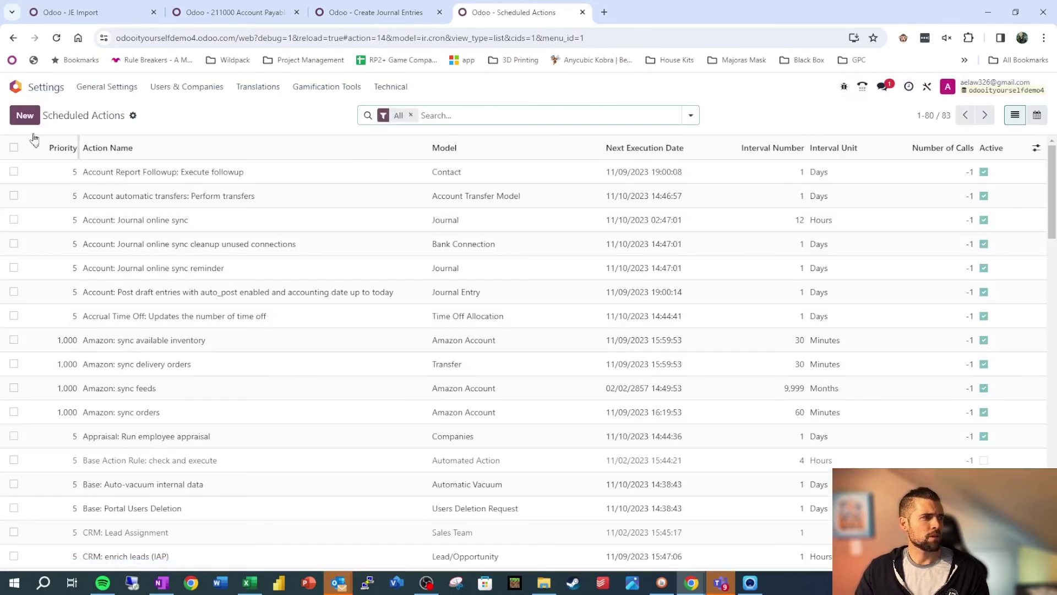
pyautogui.click(25, 115)
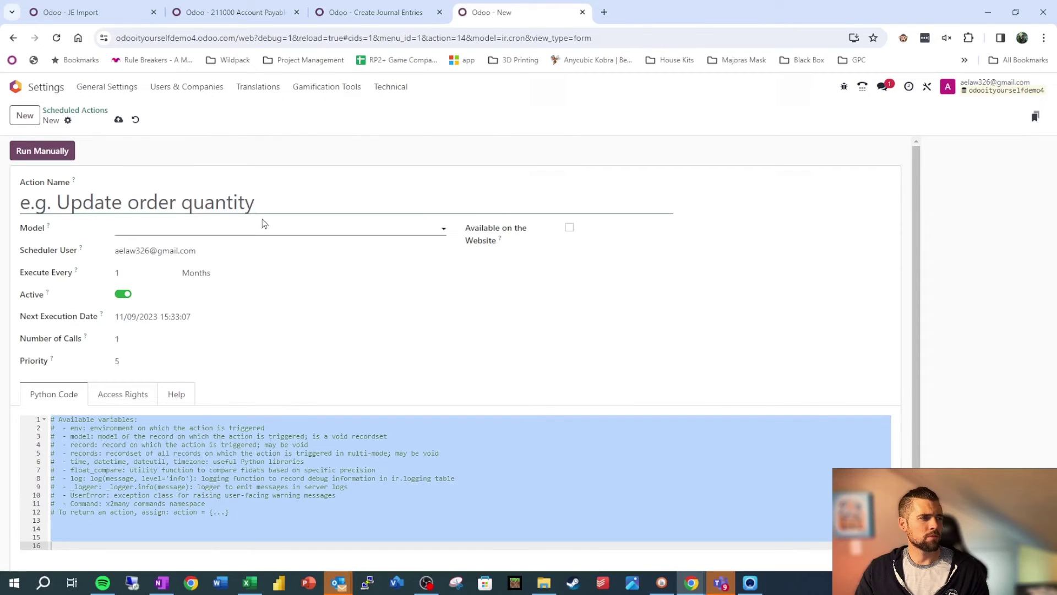
# Step: Name the new scheduled action "Create Journal Entries from Import Functionality", reusing the name copied from the server action
pyautogui.click(373, 21)
pyautogui.tripleClick(118, 203)
pyautogui.hotkey('ctrl', 'c')
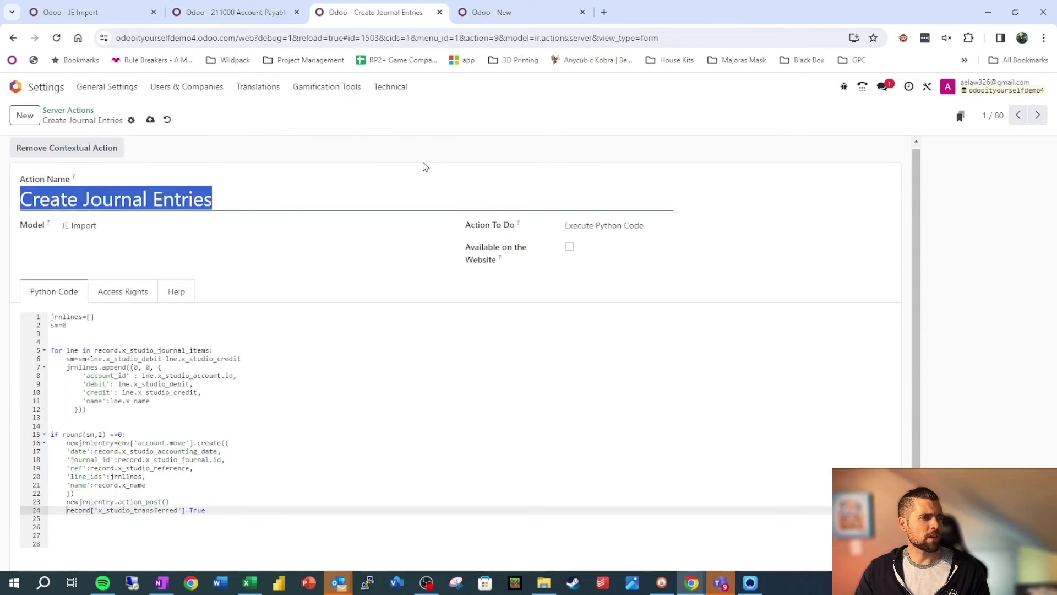
pyautogui.click(480, 6)
pyautogui.click(248, 202)
pyautogui.hotkey('ctrl', 'v')
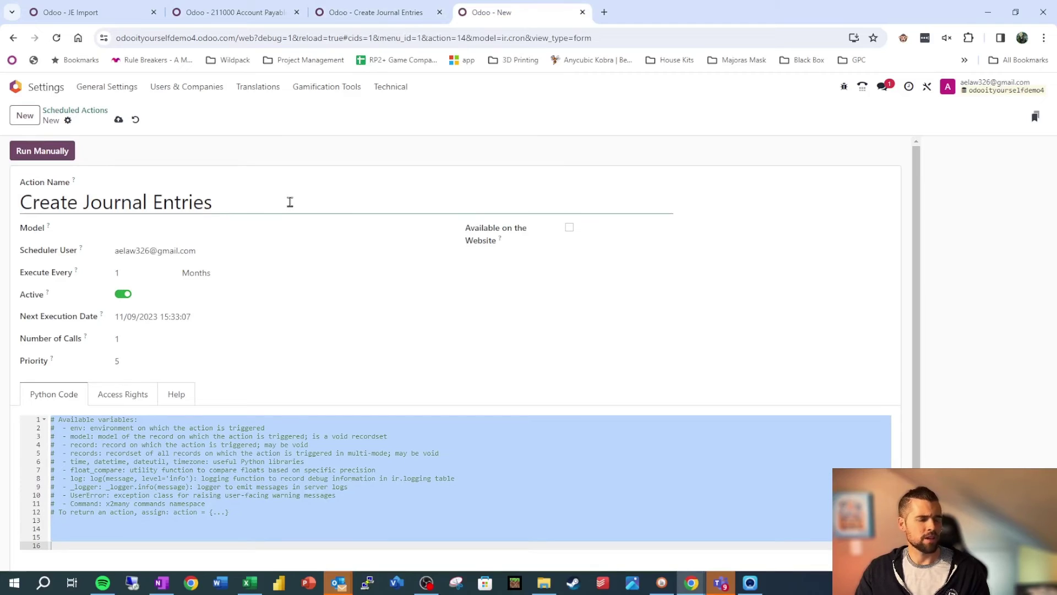
pyautogui.write('from Im')
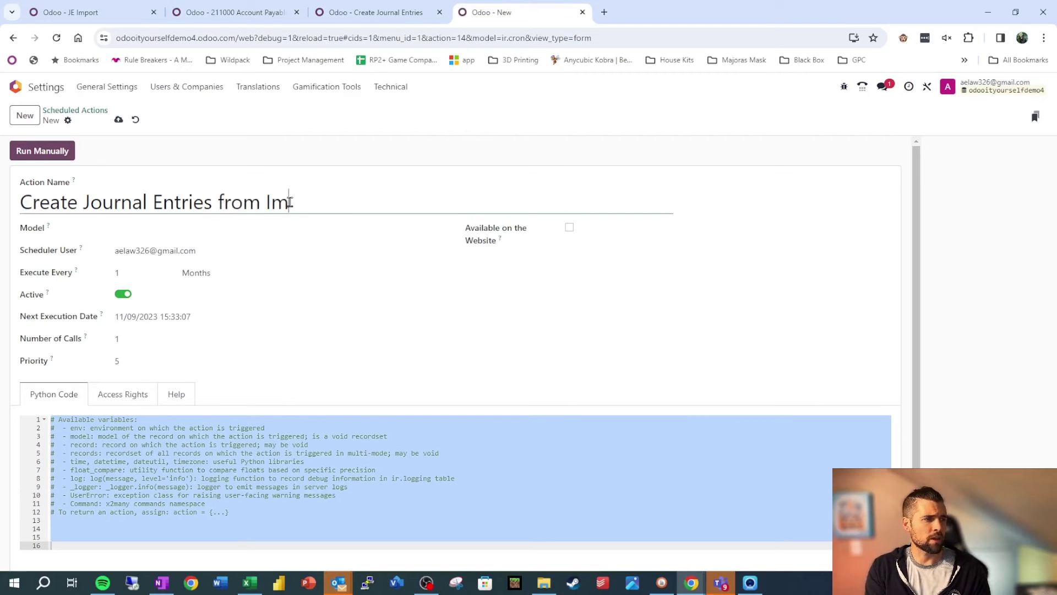
pyautogui.write('port Functionality')
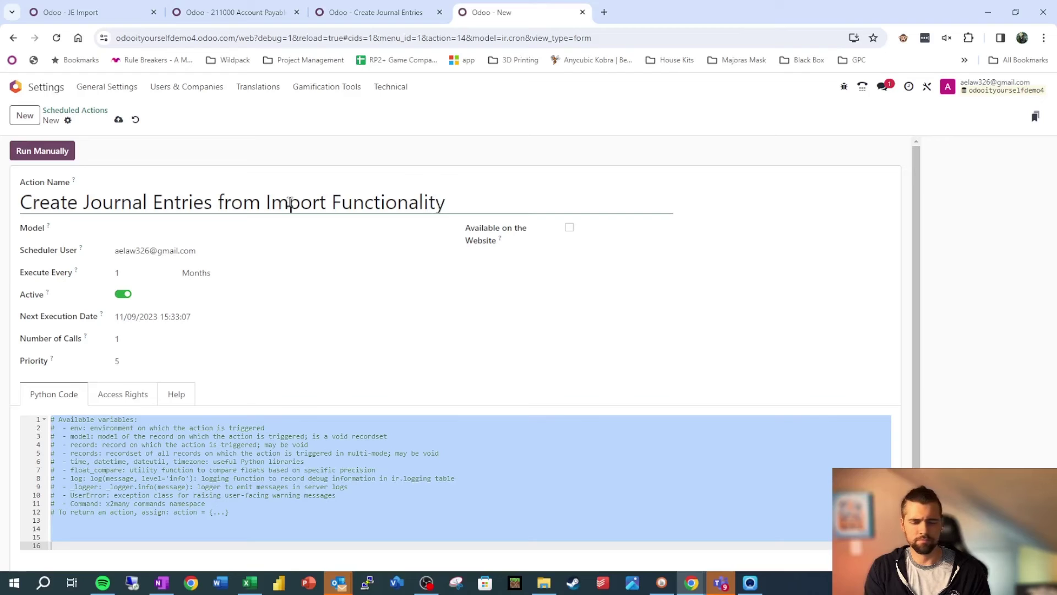
# Step: Set the scheduled action's model to JE Import
pyautogui.click(188, 229)
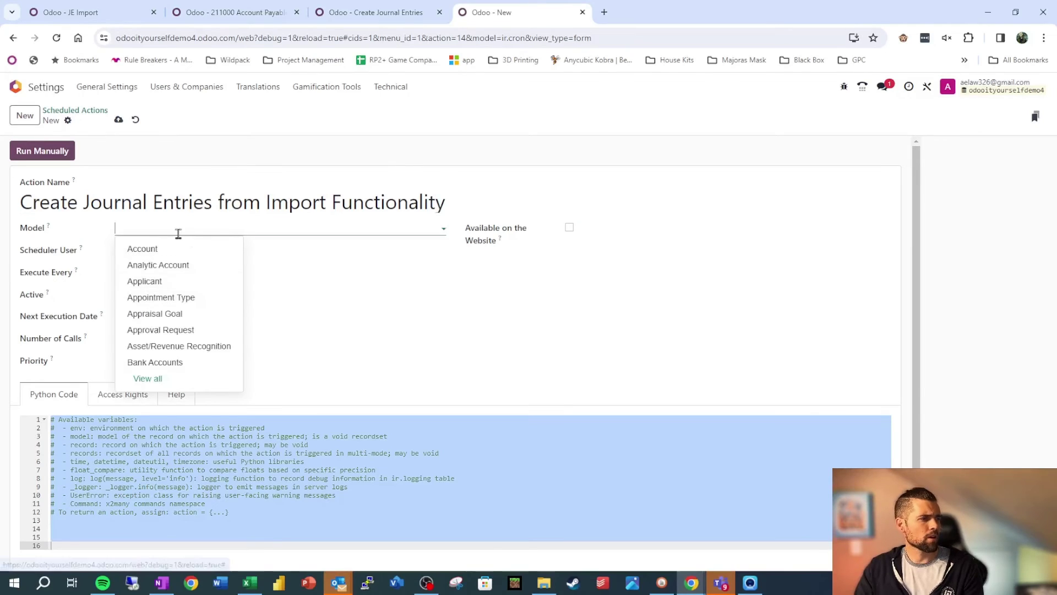
pyautogui.write('je')
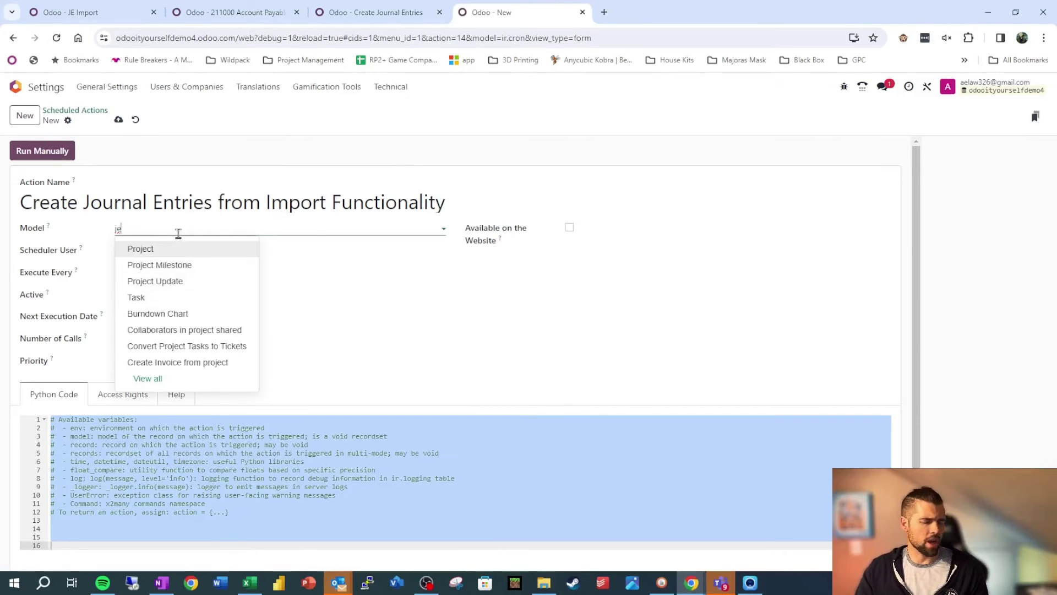
pyautogui.write(' import')
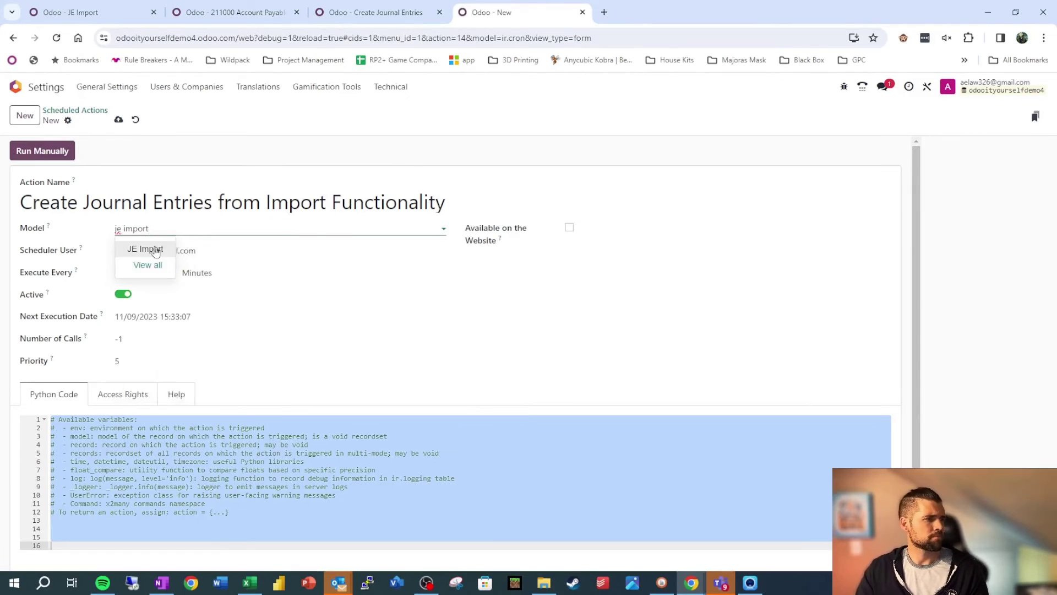
pyautogui.click(155, 250)
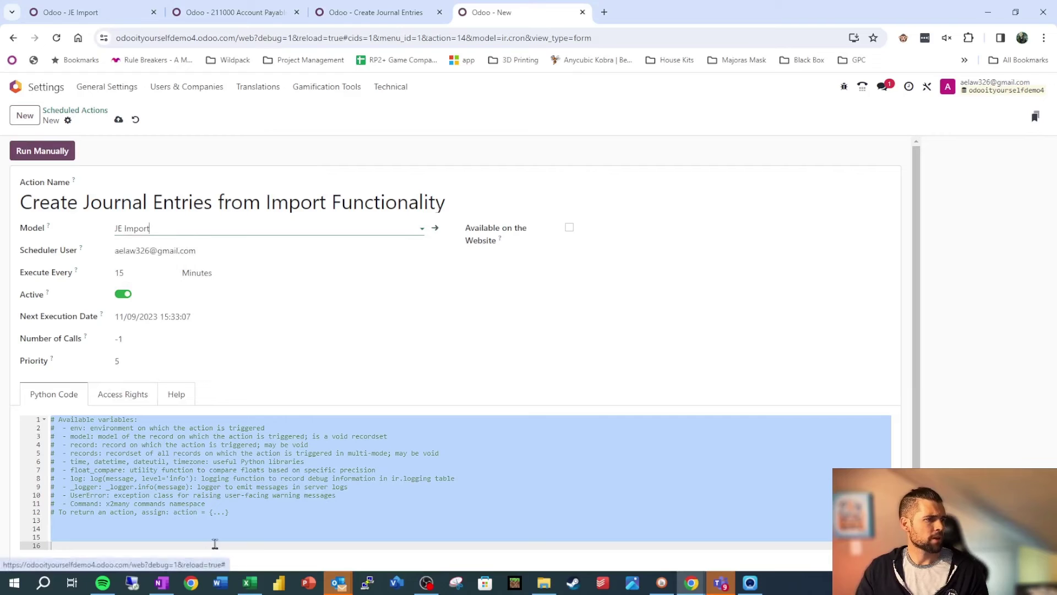
# Step: Set the scheduled action's next execution date to 11/09/2023 with the hour at 20
pyautogui.click(142, 336)
pyautogui.click(190, 318)
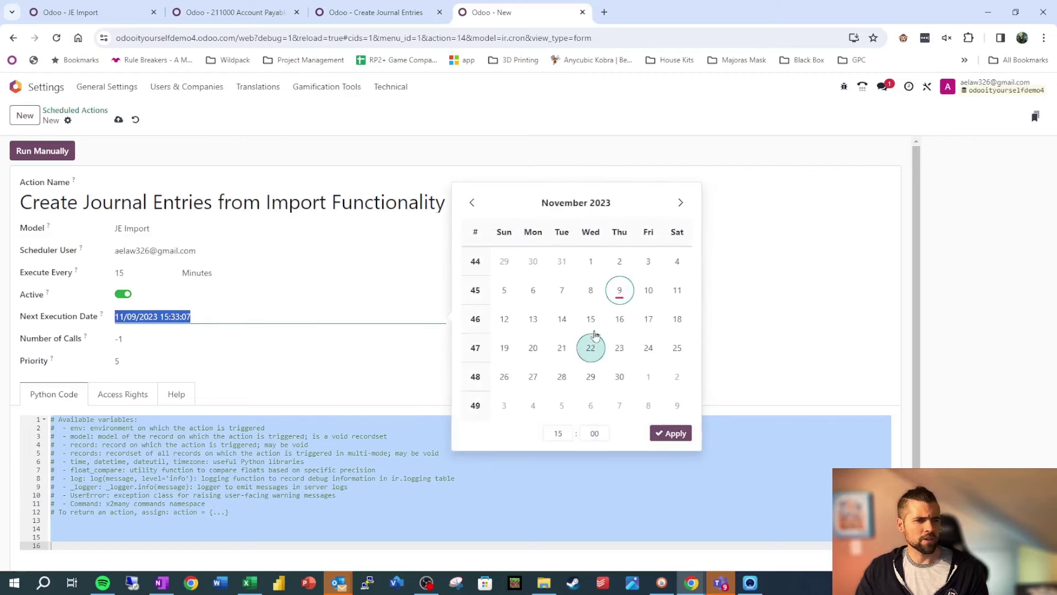
pyautogui.click(559, 433)
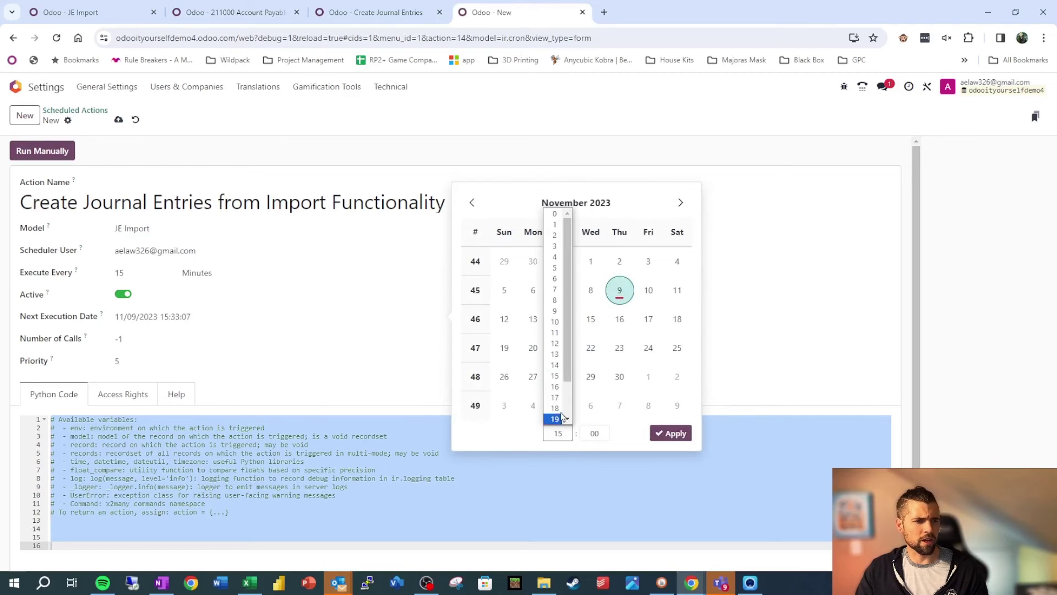
pyautogui.scroll(-1, 556, 421)
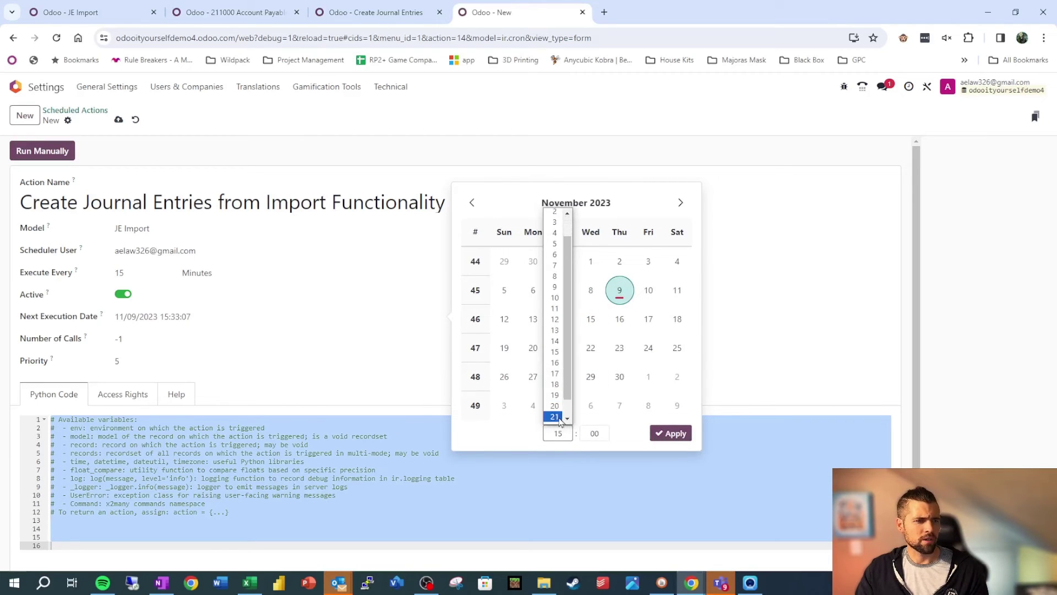
pyautogui.click(555, 420)
pyautogui.click(675, 434)
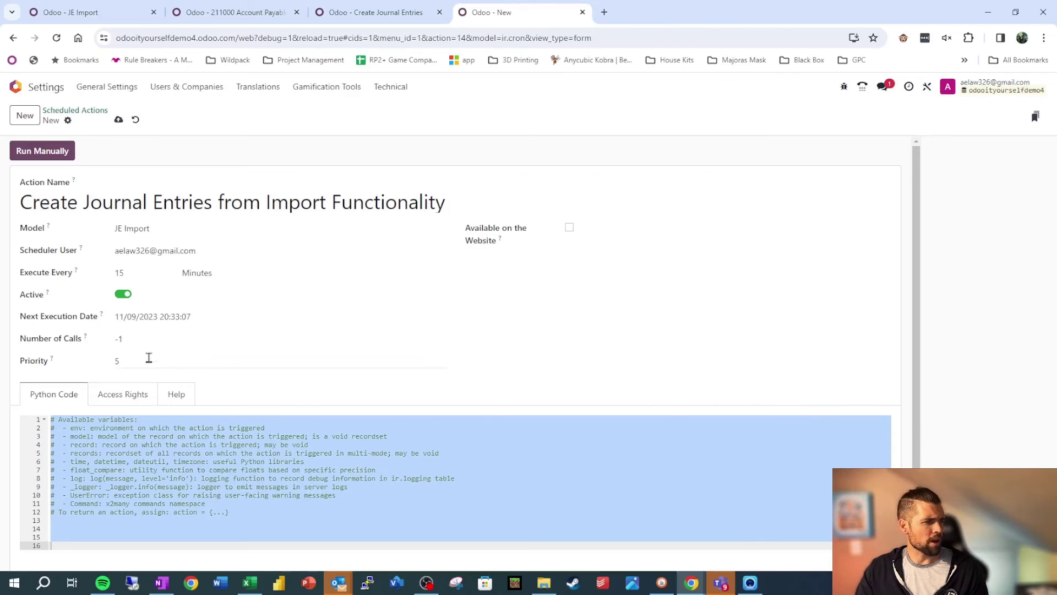
# Step: Replace the scheduled action's default comment block with the Python code of the Create Journal Entries server action
pyautogui.click(131, 340)
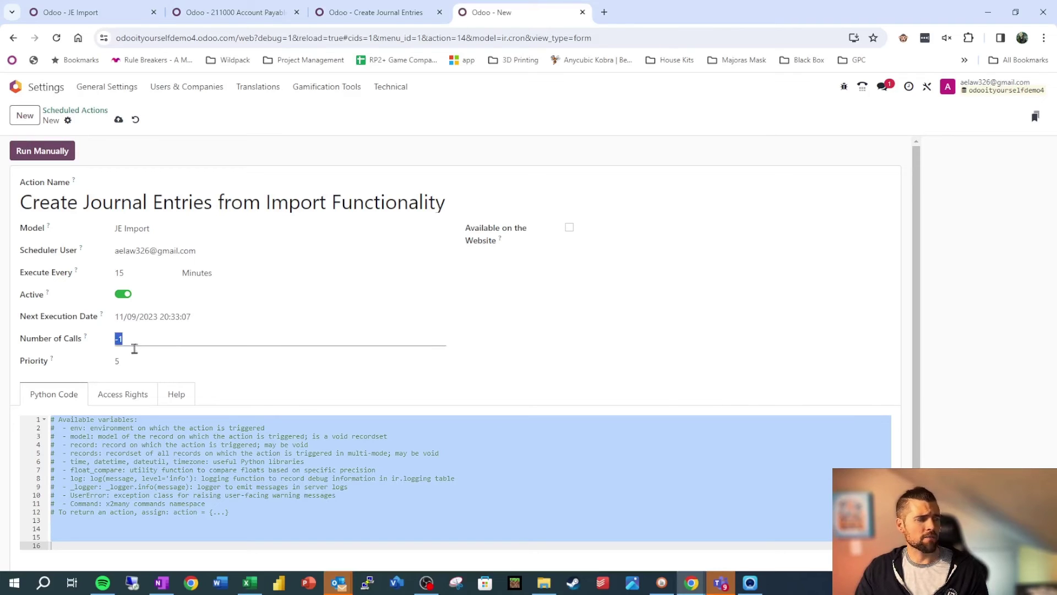
pyautogui.click(235, 513)
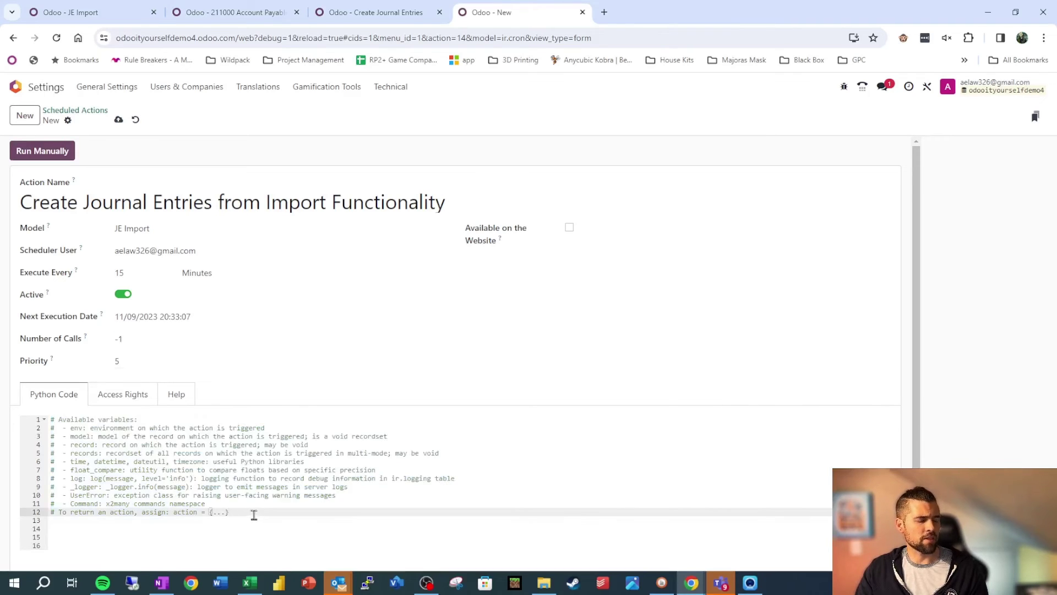
pyautogui.moveTo(252, 514); pyautogui.dragTo(9, 422)
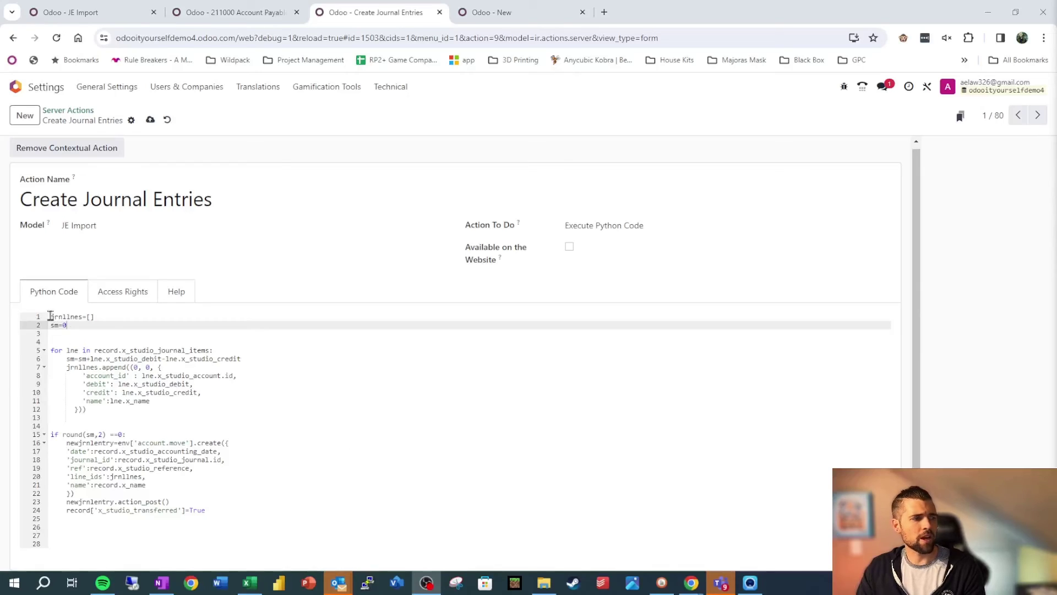
# Step: Wrap the Create Journal Entries server action's code in a "for record in records:" loop with the existing lines indented, and save it
pyautogui.click(50, 316)
pyautogui.press('Return')
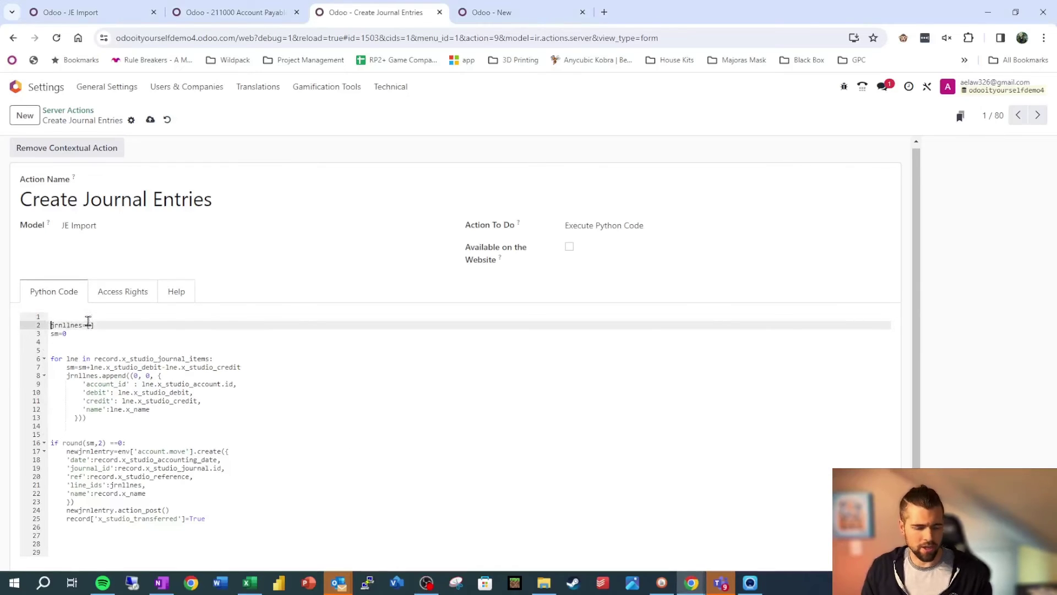
pyautogui.press('Up')
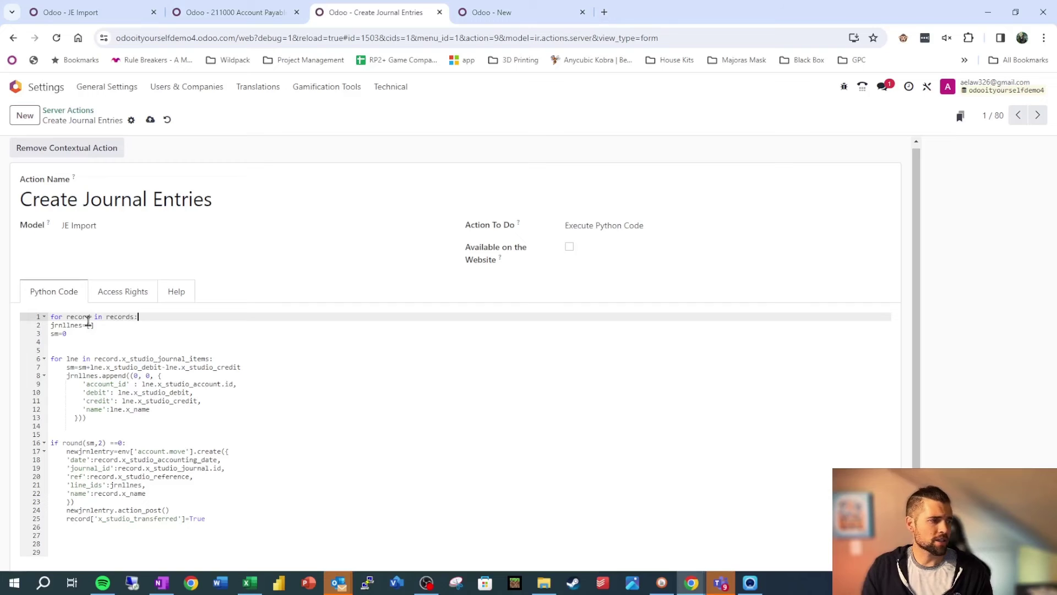
pyautogui.moveTo(50, 325); pyautogui.dragTo(222, 519)
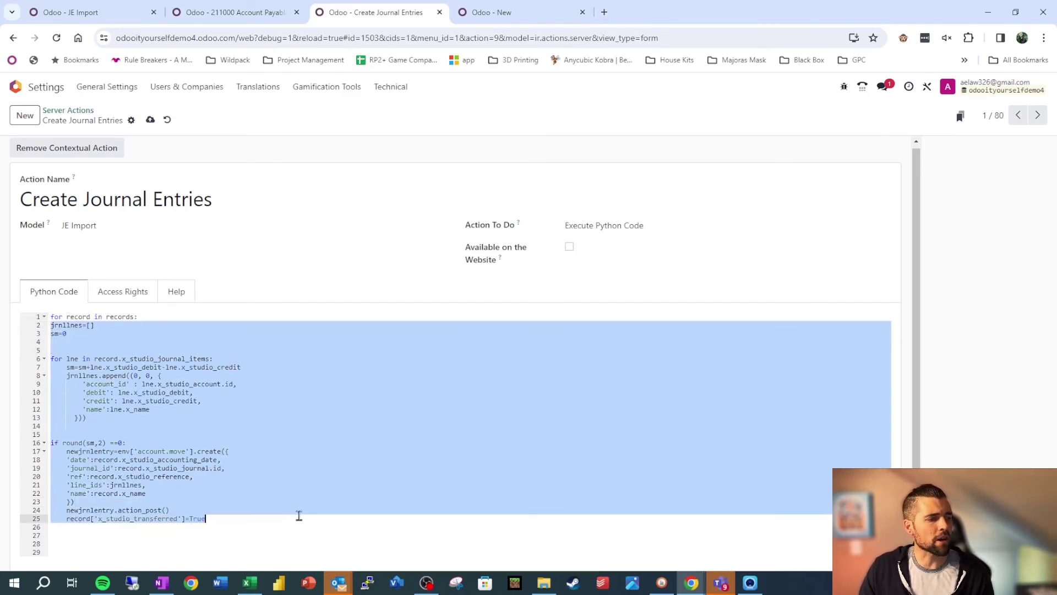
pyautogui.press('Tab')
pyautogui.click(87, 426)
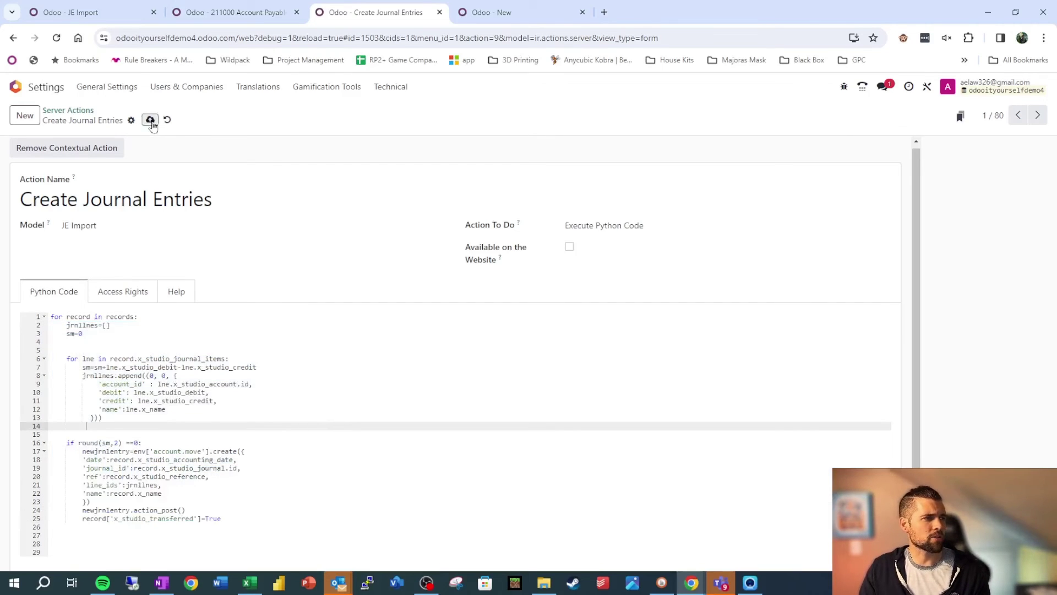
pyautogui.click(150, 120)
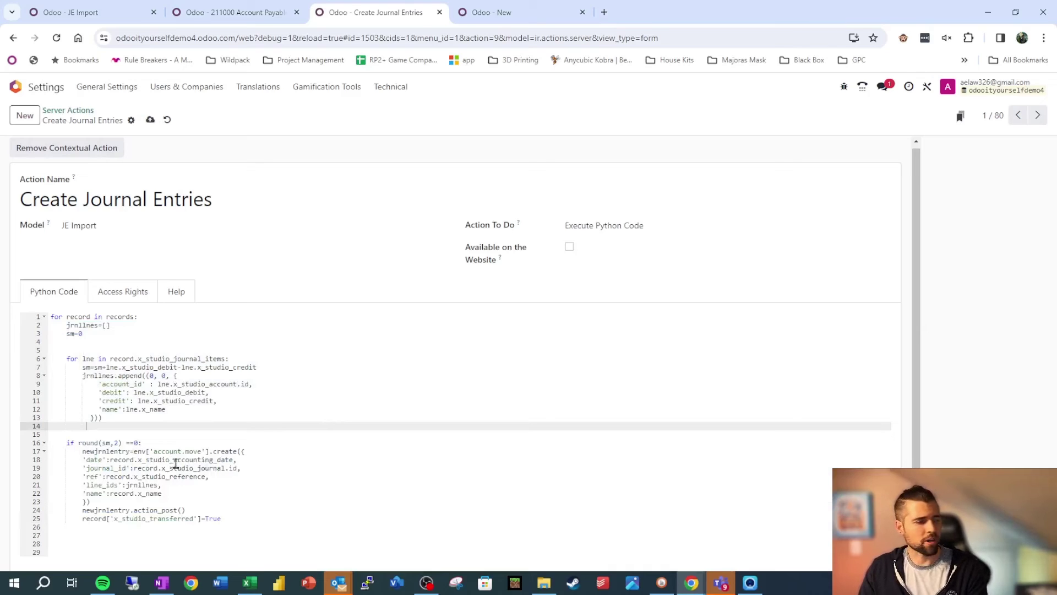
# Step: Replace the scheduled action's code from line 3 with the indented loop body from the server action, aligning the jrnllnes=[] line
pyautogui.moveTo(69, 329); pyautogui.dragTo(315, 542)
pyautogui.hotkey('ctrl', 'c')
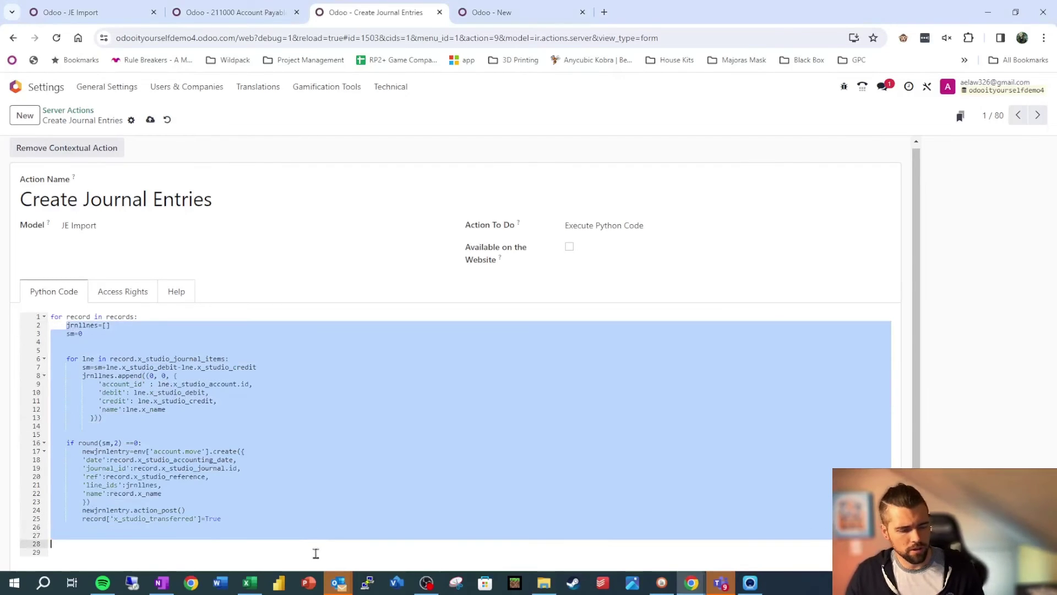
pyautogui.click(520, 17)
pyautogui.scroll(-3, 213, 467)
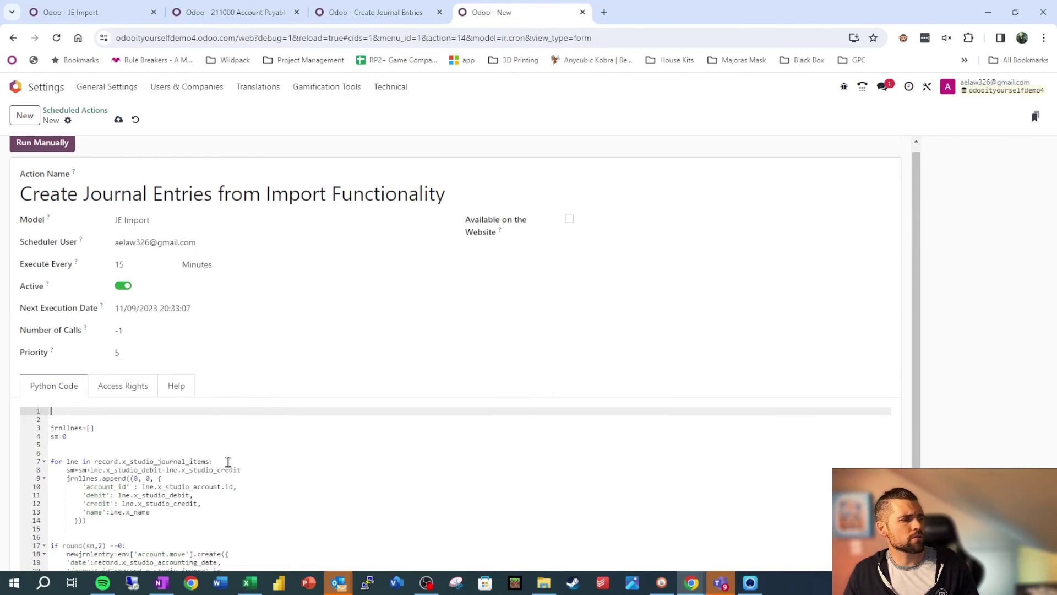
pyautogui.moveTo(234, 519); pyautogui.dragTo(3, 322)
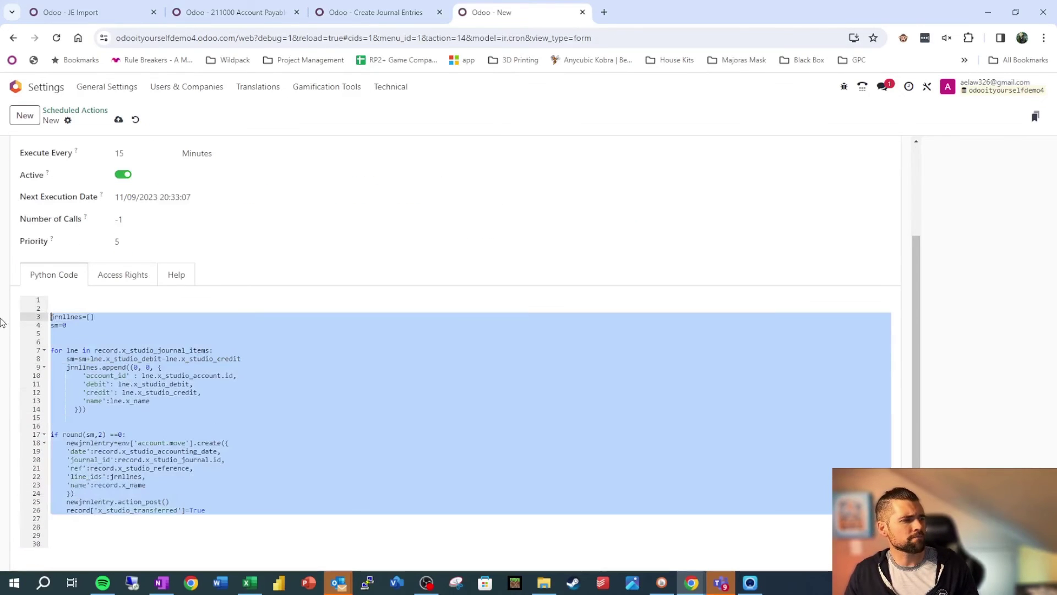
pyautogui.hotkey('ctrl', 'v')
pyautogui.click(50, 316)
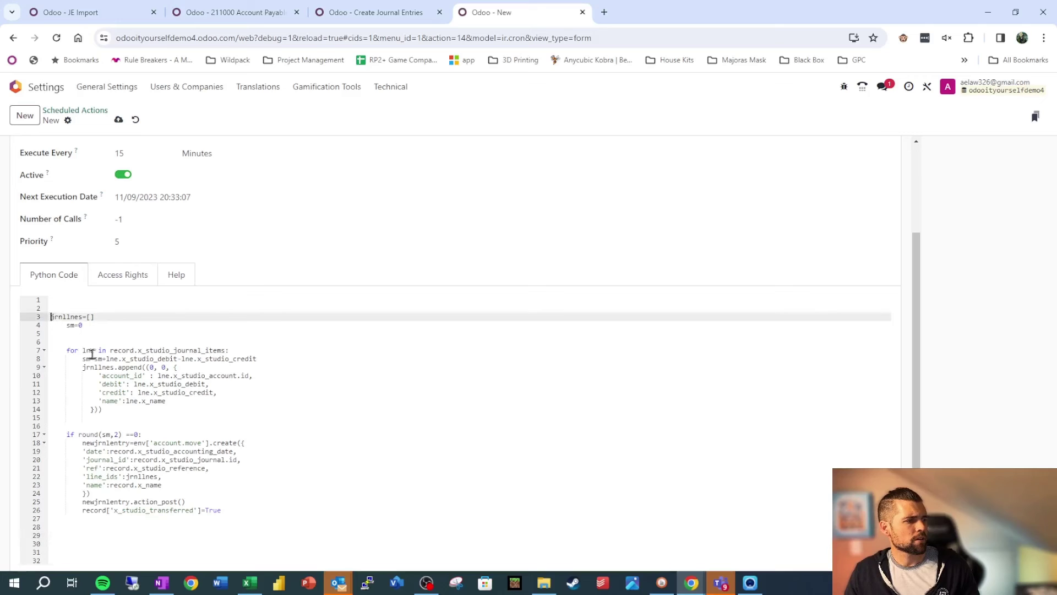
# Step: Begin line 1 of the scheduled action's code with nontransferredjes=env[''], checking the JE Import list for the model
pyautogui.click(65, 301)
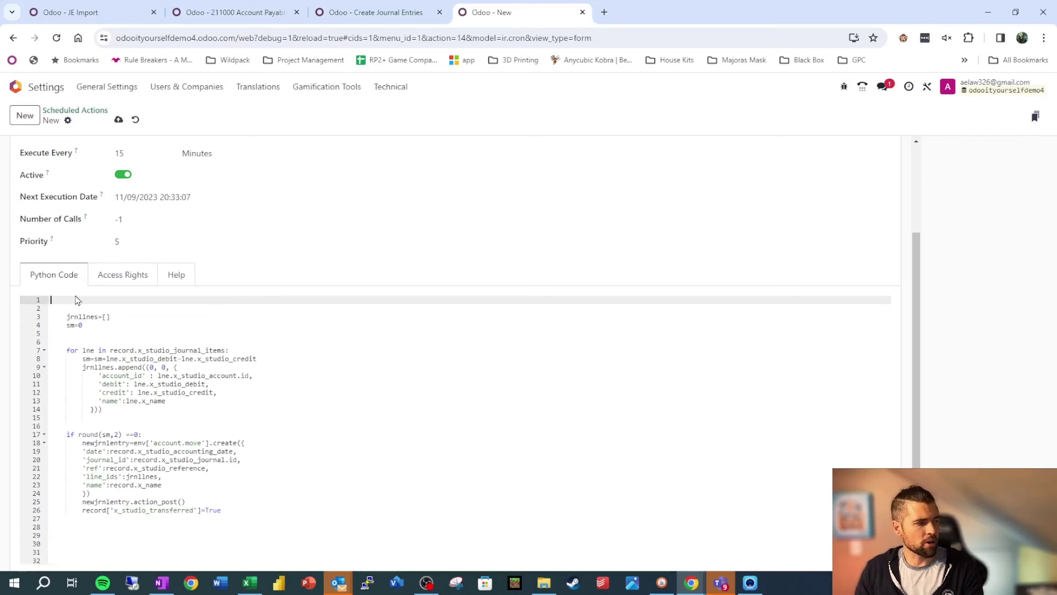
pyautogui.click(237, 11)
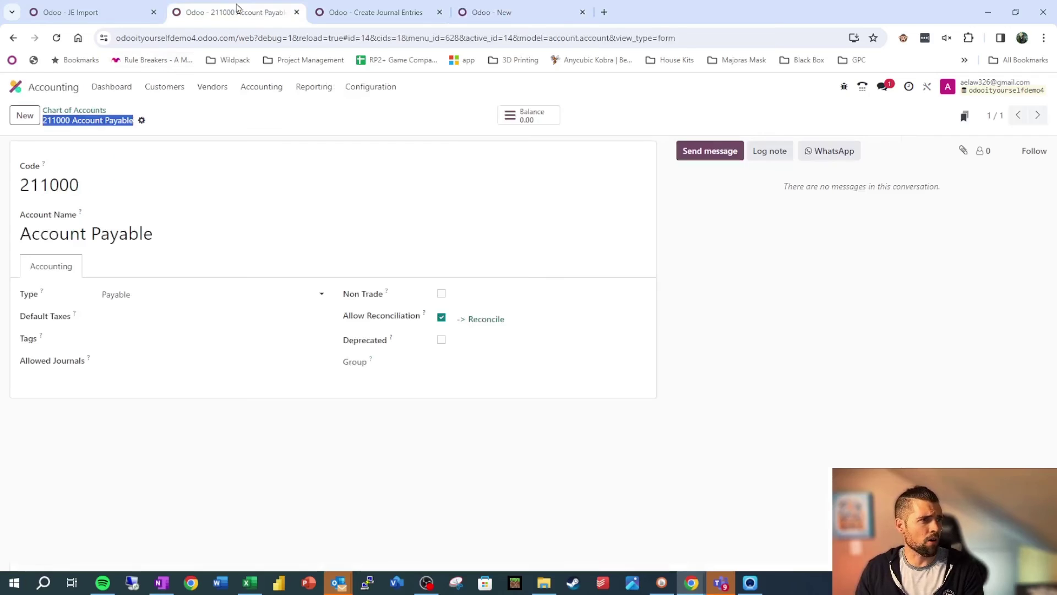
pyautogui.click(77, 11)
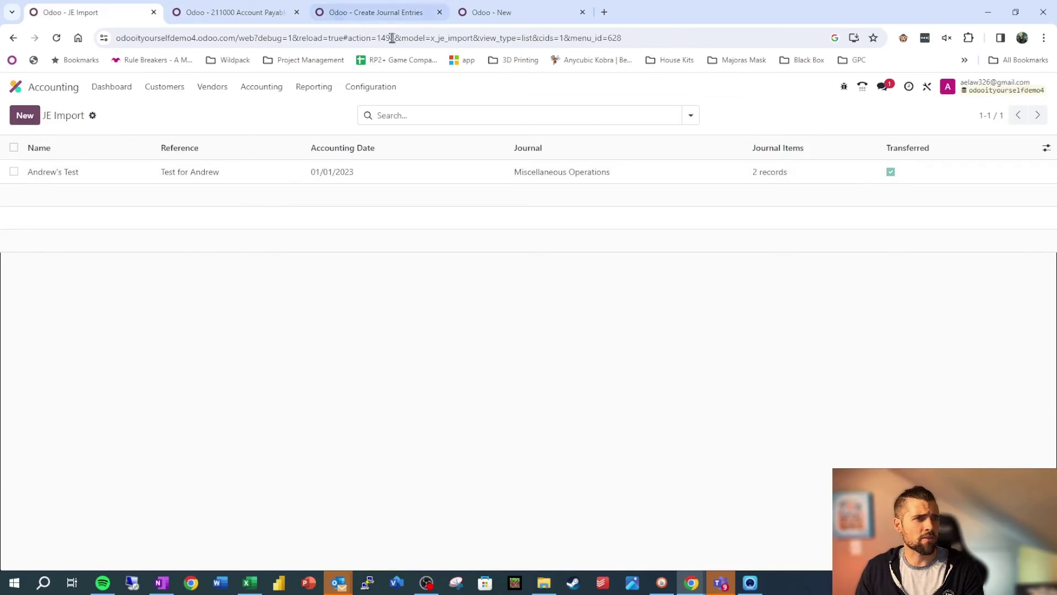
pyautogui.click(536, 15)
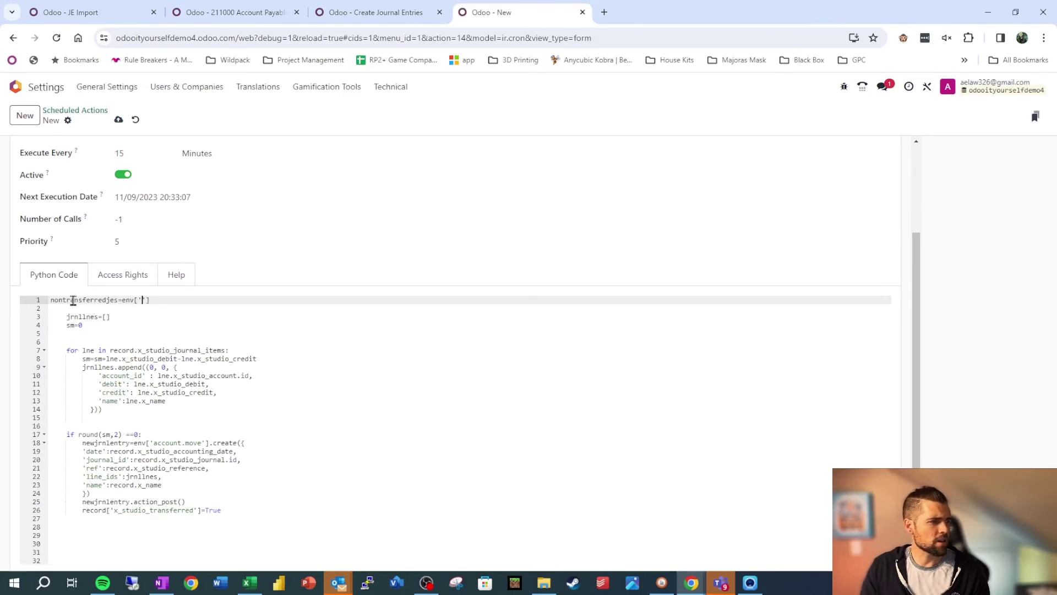
# Step: Copy the model name x_je_import from the JE Import list's address and insert it between the env quotes on line 1
pyautogui.click(75, 13)
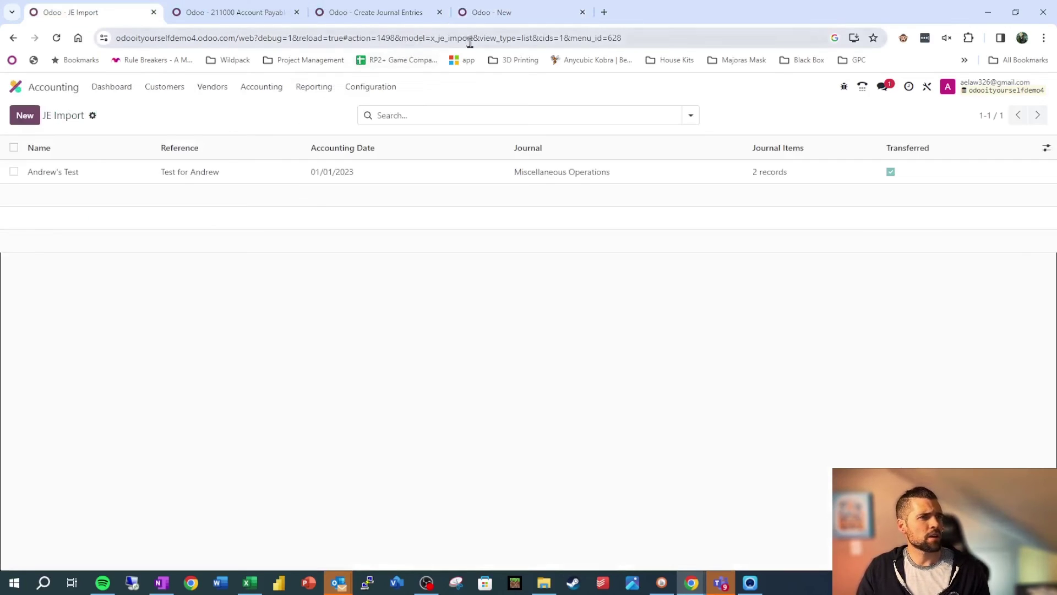
pyautogui.doubleClick(441, 38)
pyautogui.hotkey('ctrl', 'c')
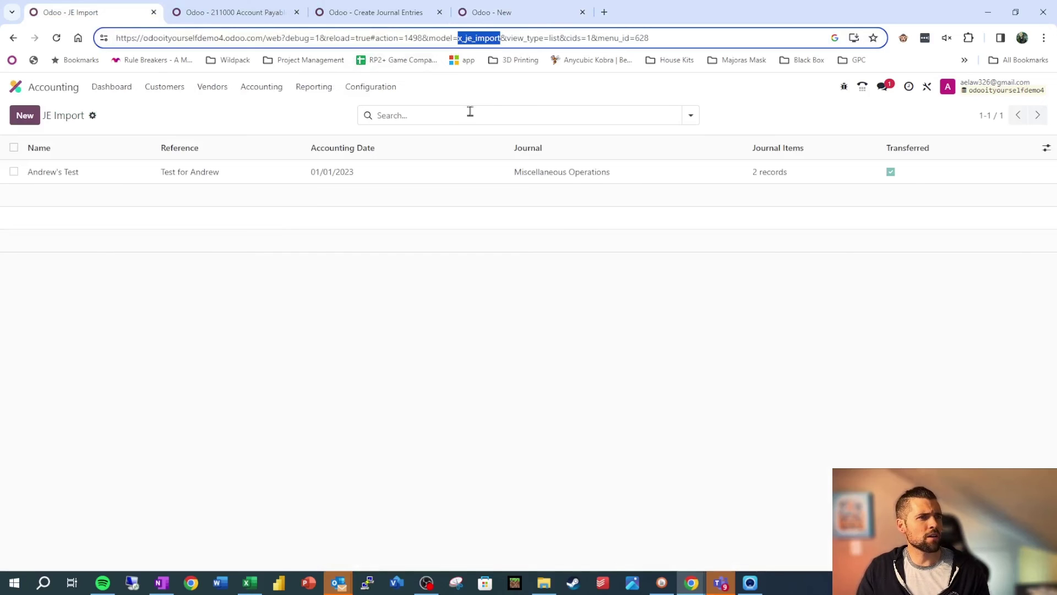
pyautogui.click(494, 8)
pyautogui.click(223, 304)
pyautogui.hotkey('ctrl', 'v')
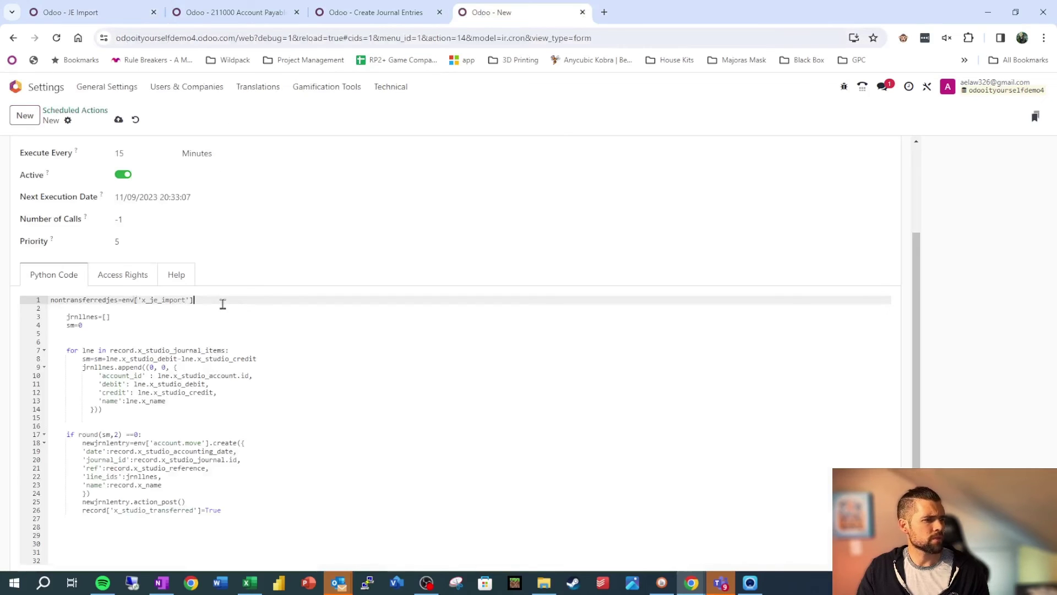
# Step: Append a .search([('')]) call to env['x_je_import'] on line 1 and look up the Transferred field's technical name in the JE Import list
pyautogui.write('.searh')
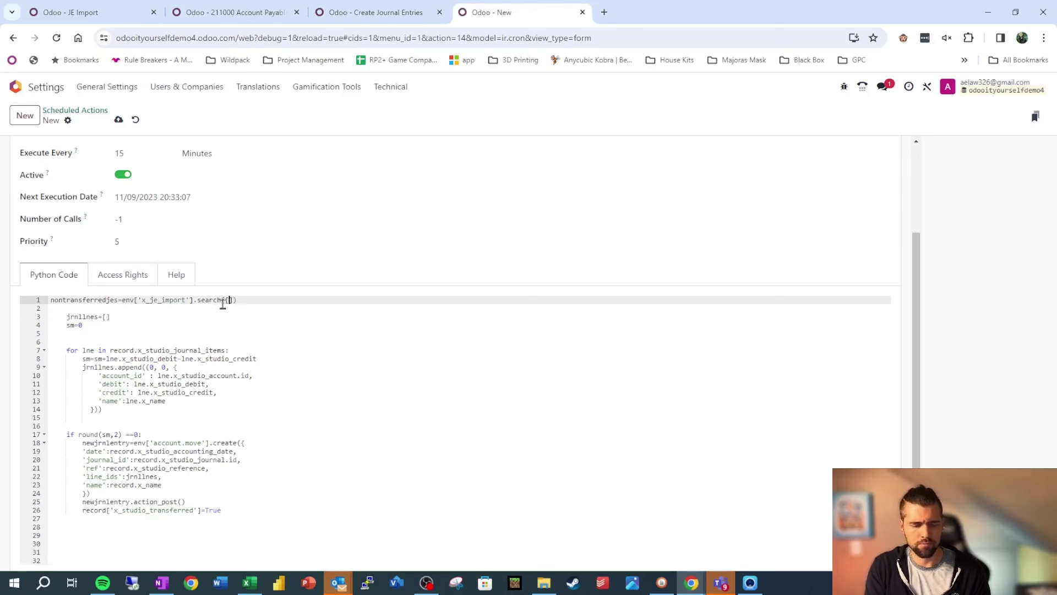
pyautogui.click(441, 6)
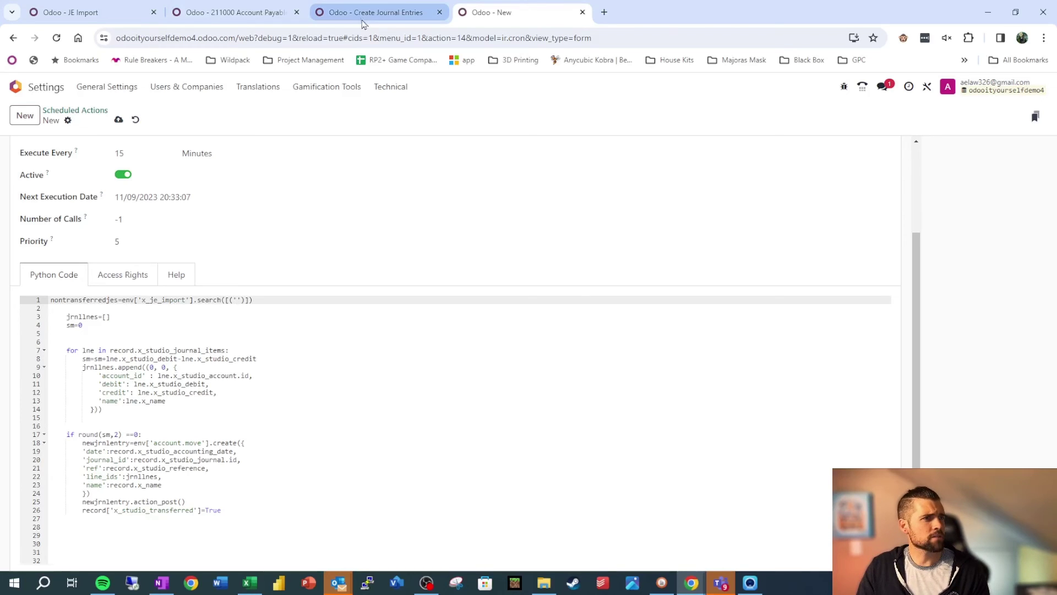
pyautogui.click(274, 8)
pyautogui.click(119, 17)
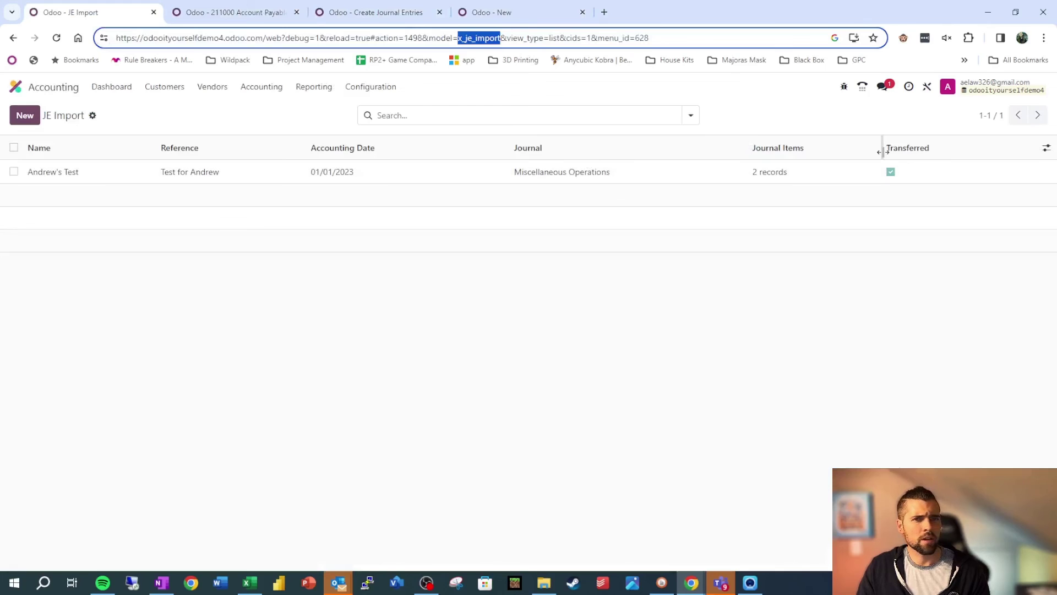
pyautogui.moveTo(905, 152)
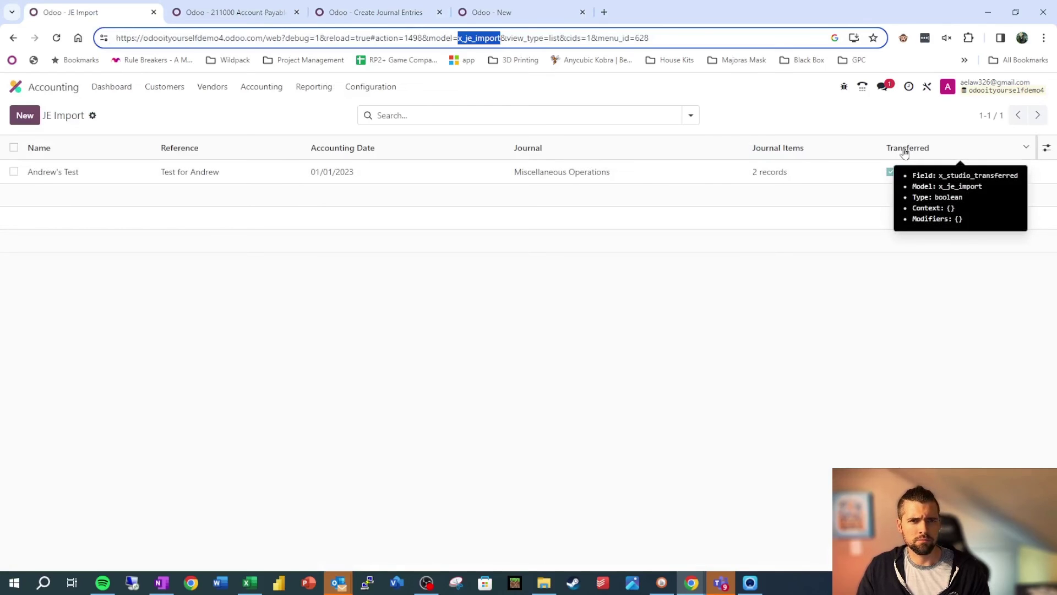
# Step: Complete the search domain on line 1 of the scheduled action's code as ('x_studio_transferred','=',False)
pyautogui.click(528, 14)
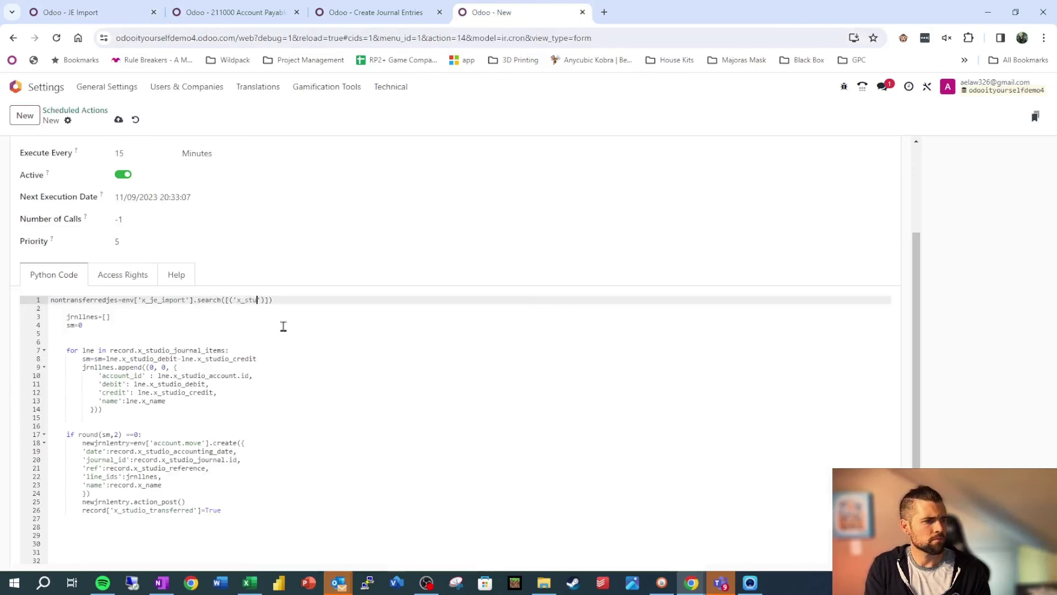
pyautogui.write('dio_tran')
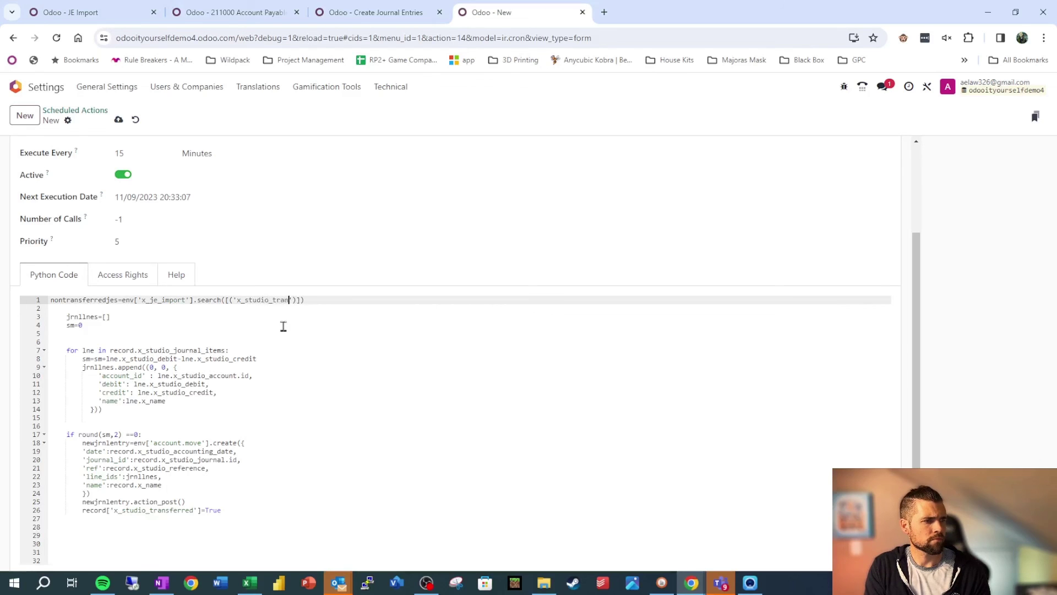
pyautogui.write("sferred'")
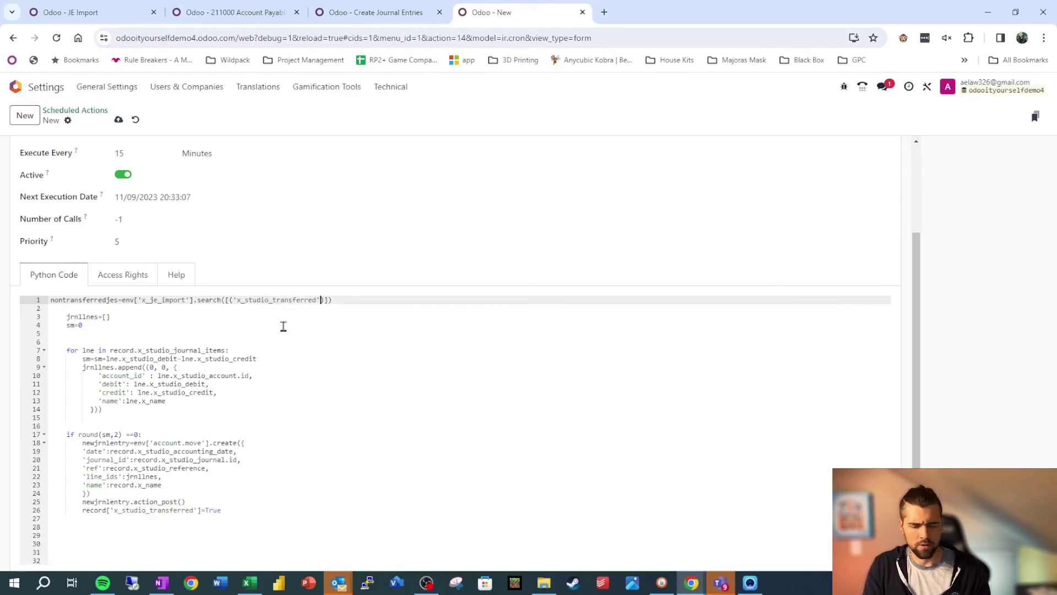
pyautogui.write(",'=',False")
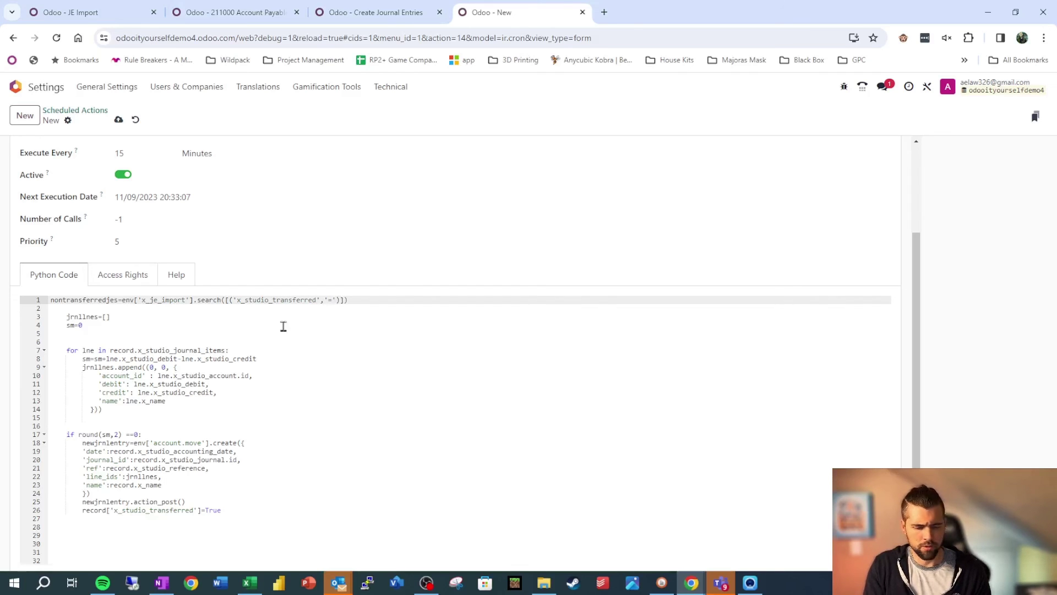
pyautogui.click(119, 120)
# Step: Add "for record in nontransferredjes:" as line 2, reusing the variable name from line 1, and remove the blank line above jrnllnes=[]
pyautogui.click(368, 357)
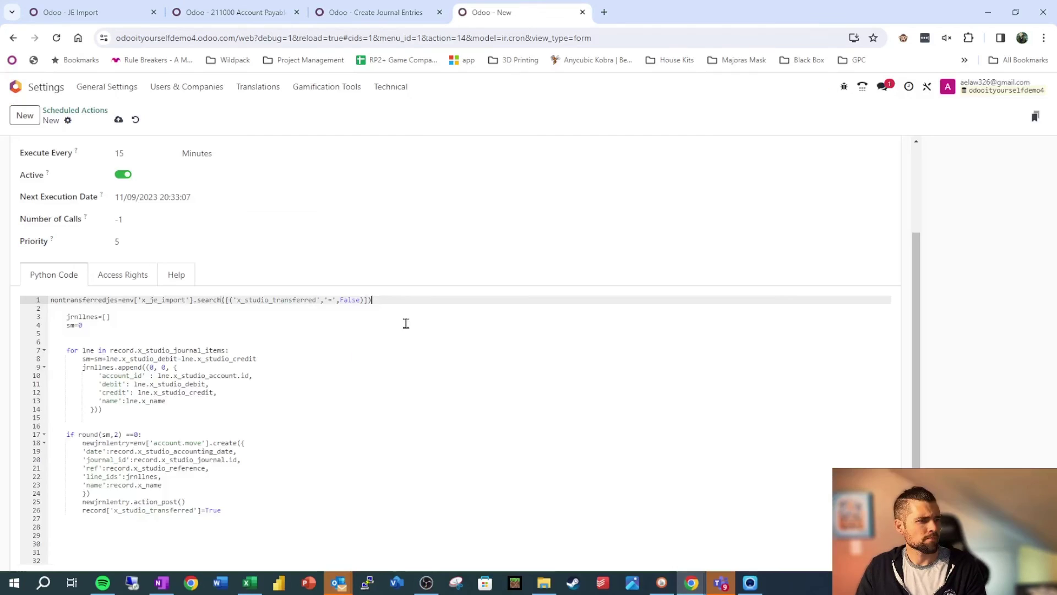
pyautogui.press('Return')
pyautogui.write('for record in')
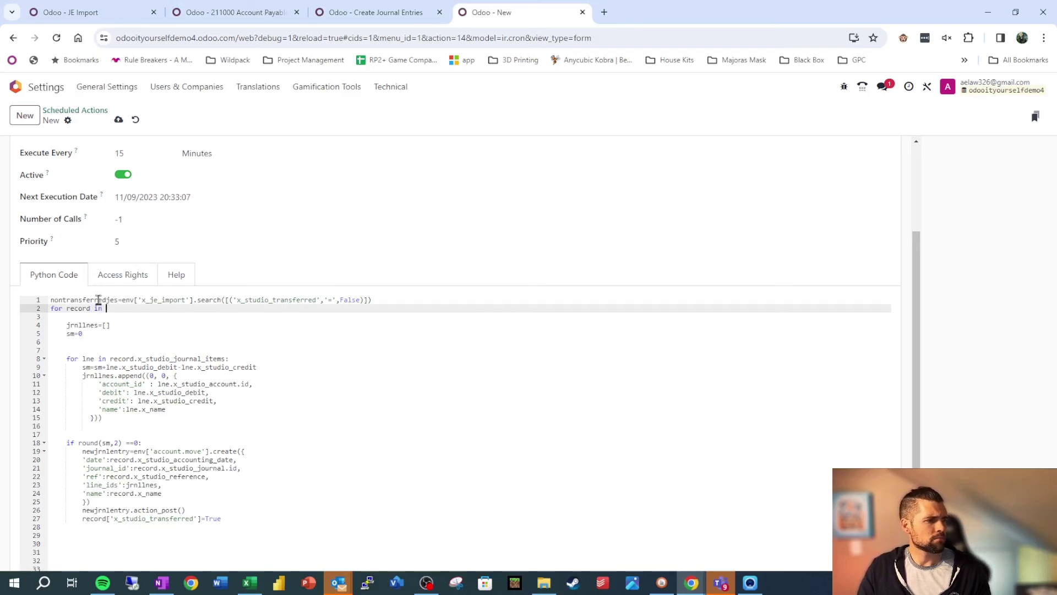
pyautogui.doubleClick(102, 300)
pyautogui.hotkey('ctrl', 'c')
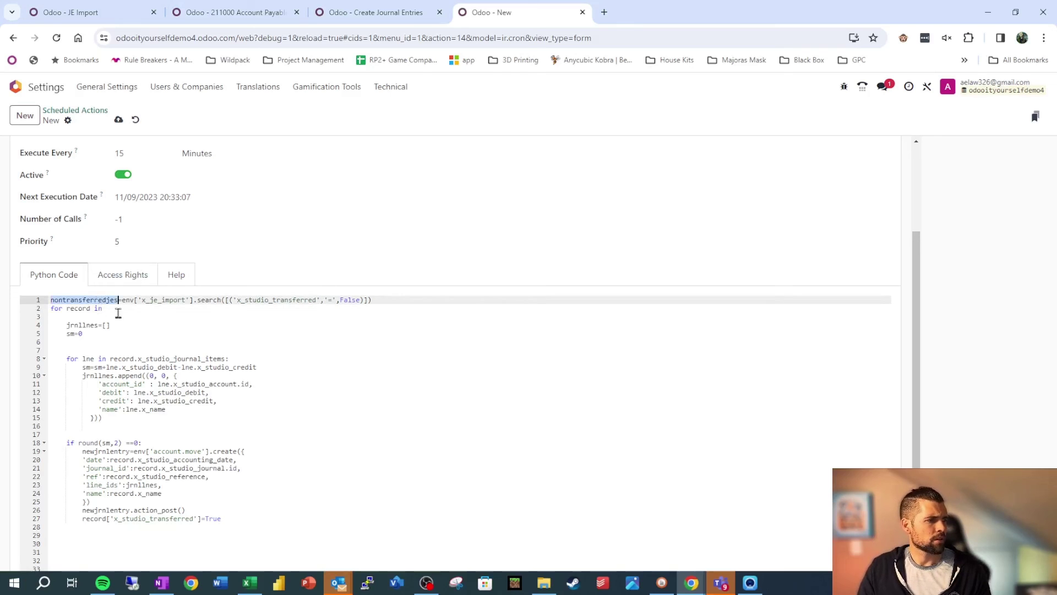
pyautogui.click(123, 310)
pyautogui.hotkey('ctrl', 'v')
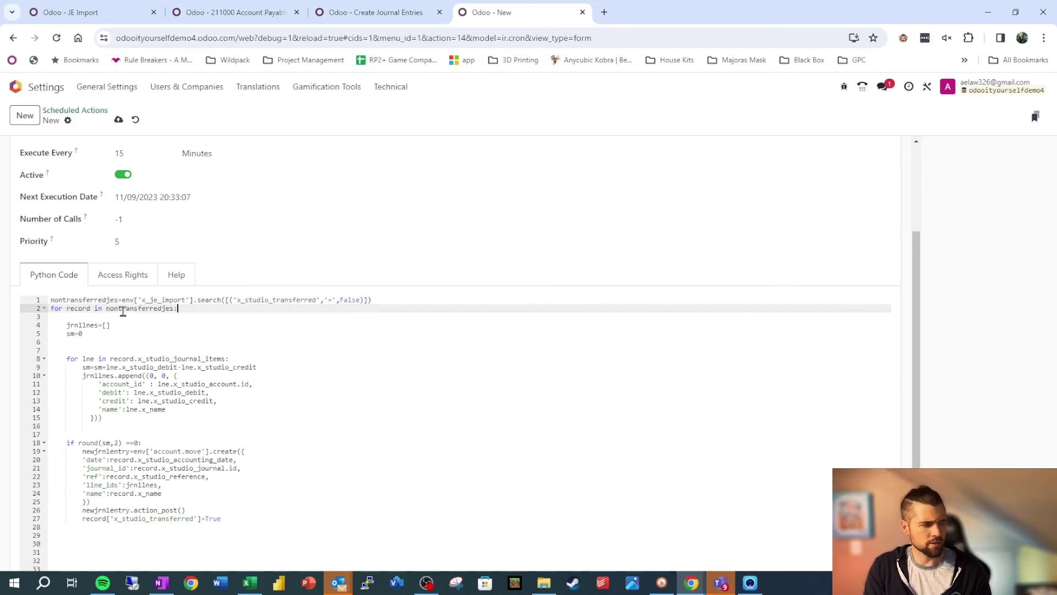
pyautogui.press('Delete')
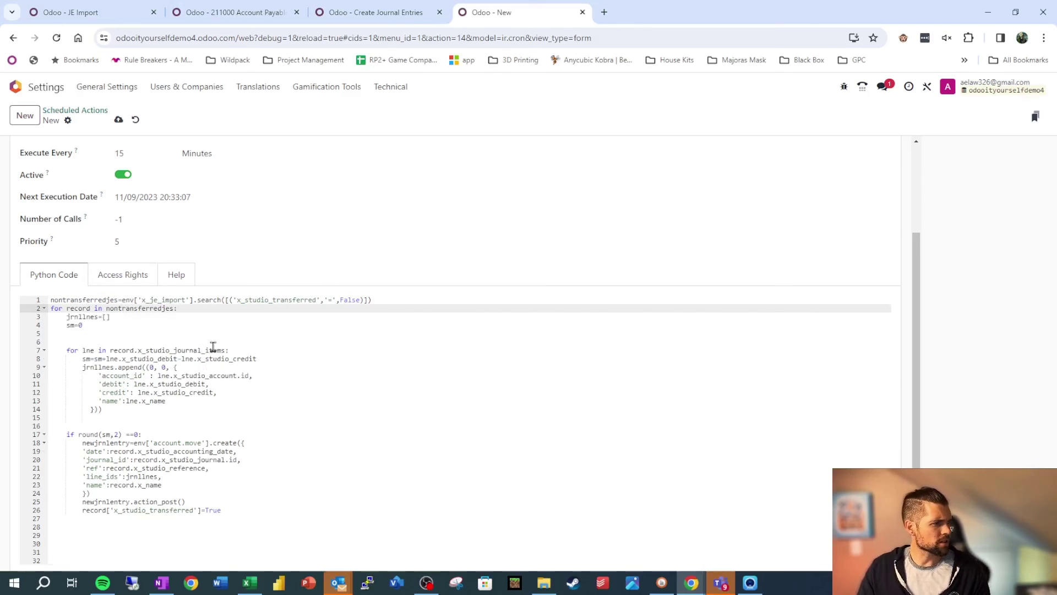
# Step: Review the scheduled action's code and settings, and save the new scheduled action
pyautogui.scroll(-1, 150, 331)
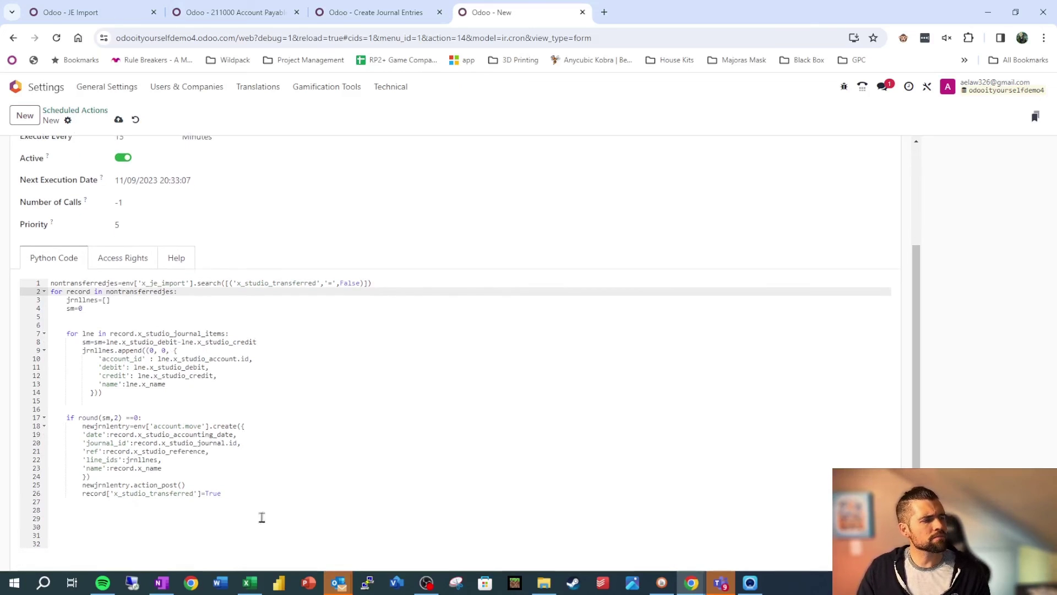
pyautogui.scroll(5, 262, 517)
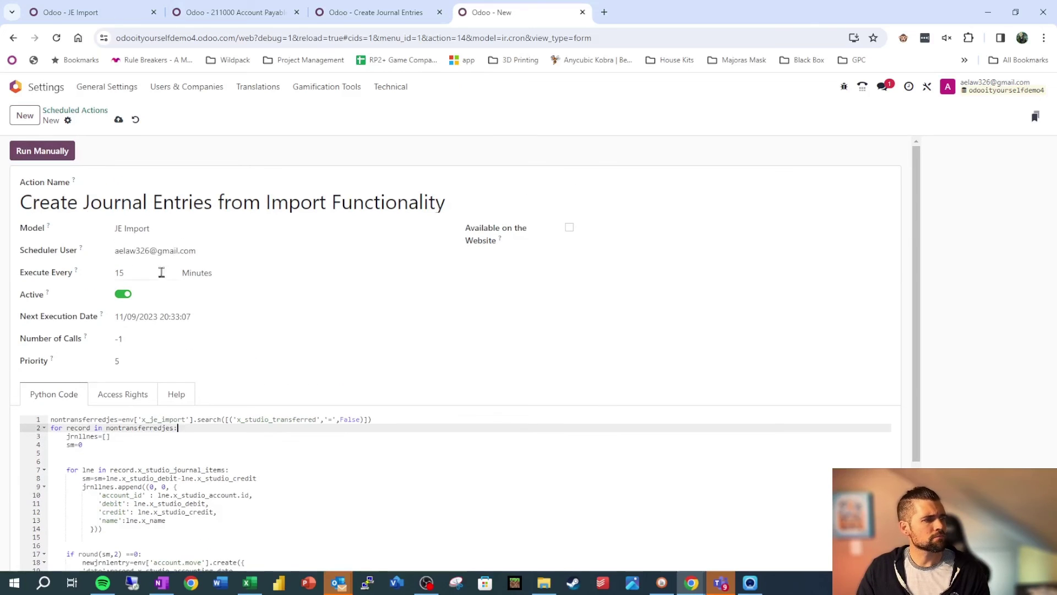
pyautogui.click(118, 120)
# Step: Add limit=10 as a second argument after the domain in the line 1 search call
pyautogui.scroll(-3, 376, 288)
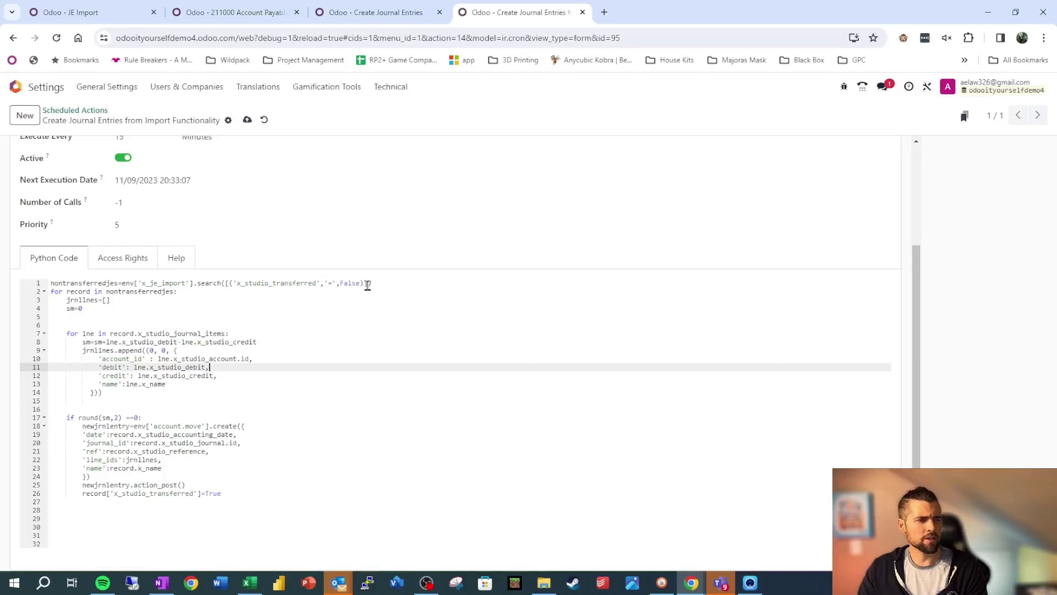
pyautogui.click(367, 284)
pyautogui.write(',limit=10')
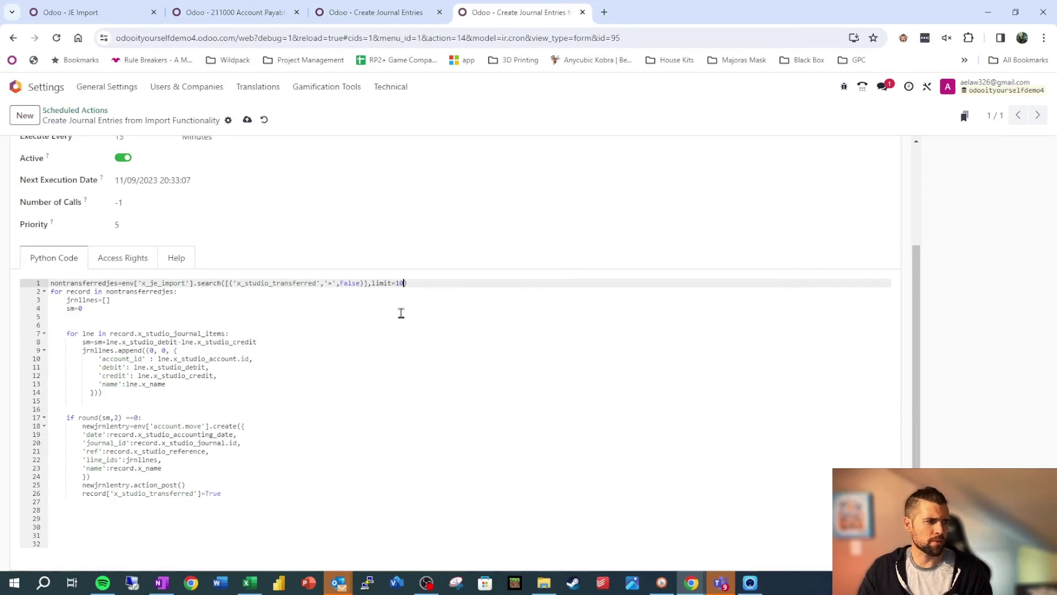
pyautogui.click(401, 314)
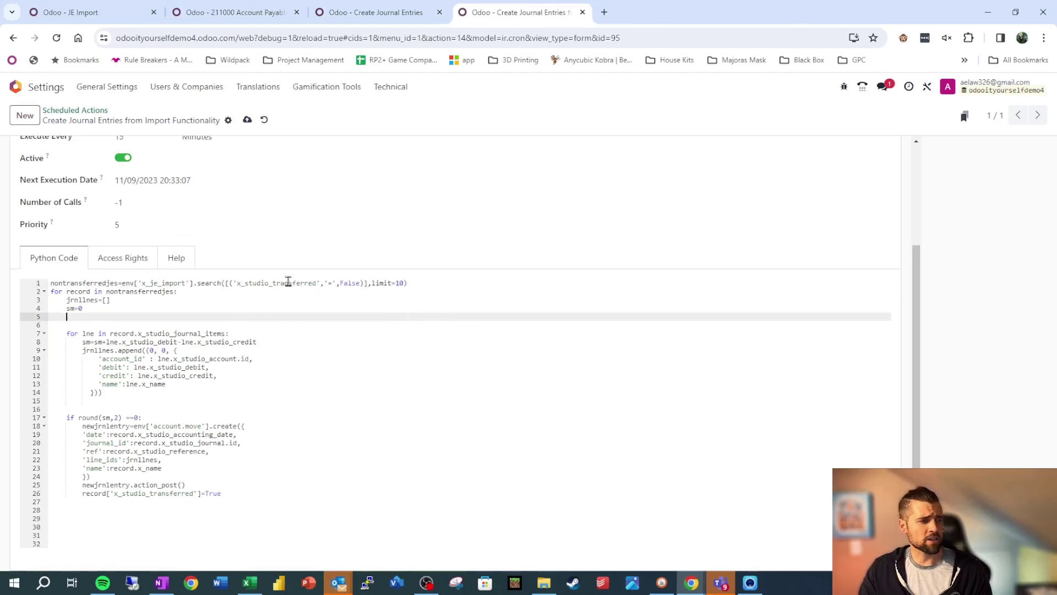